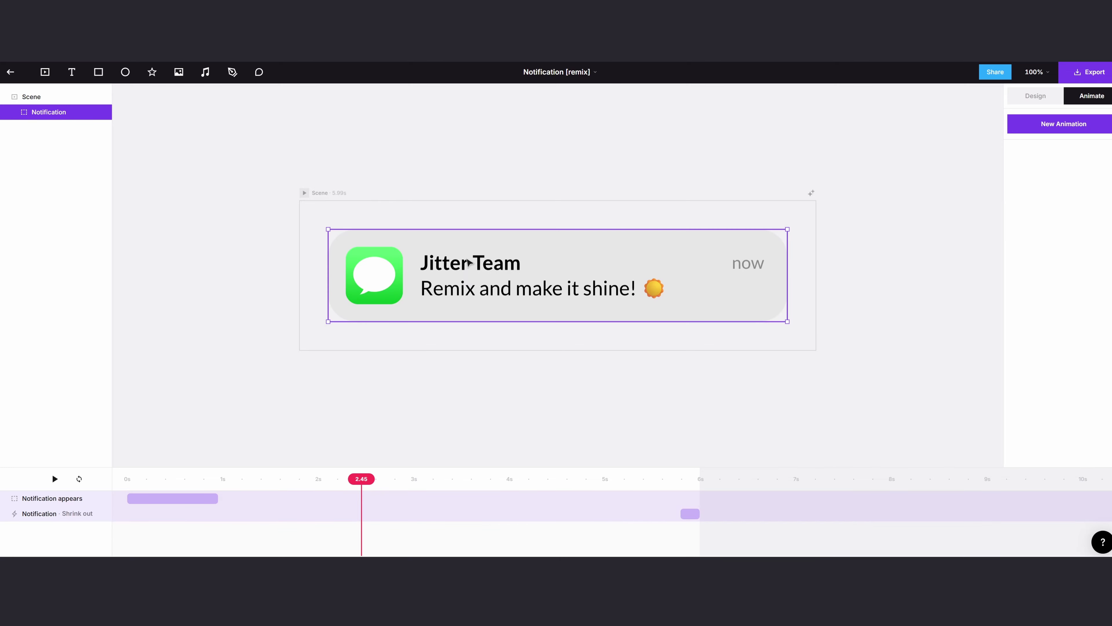
Step: Replace the notification's sender text "Jitter Team" with the contact's first name
double_click(461, 263)
key("ctrl+a")
type("Diana")
Step: Set the message to "Just wanted to say I thought your presentation today was very brave. Genuinely. Not everyone would have done that in front of people."
left_click(491, 282)
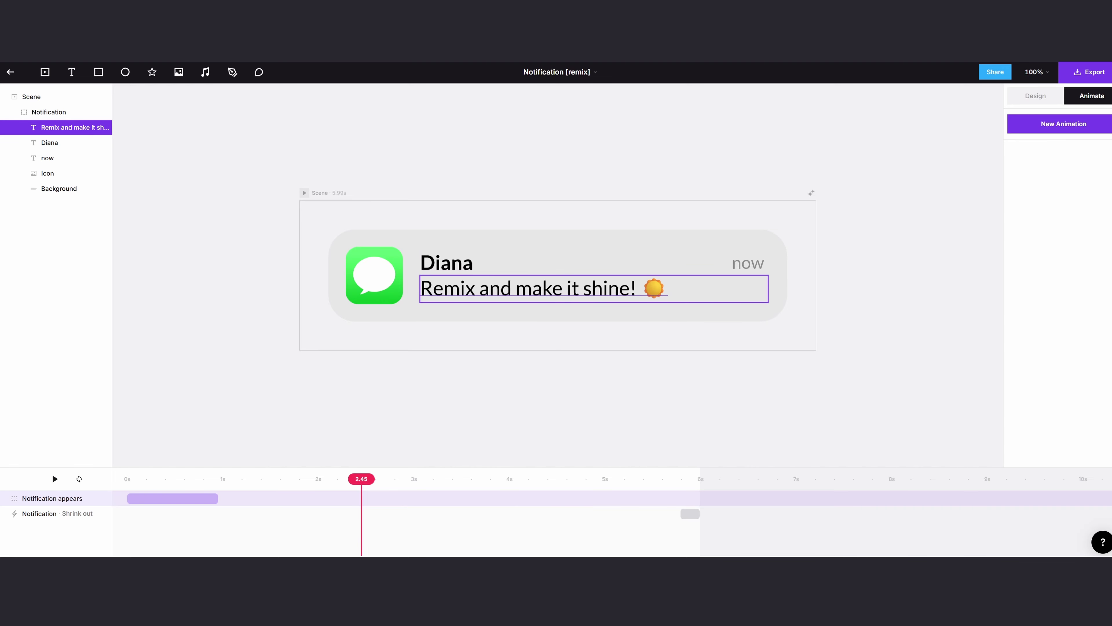
type("Just wanted to say I thought your presentation today was very brave. Genuinely. Not everyone would have done that in front of people.")
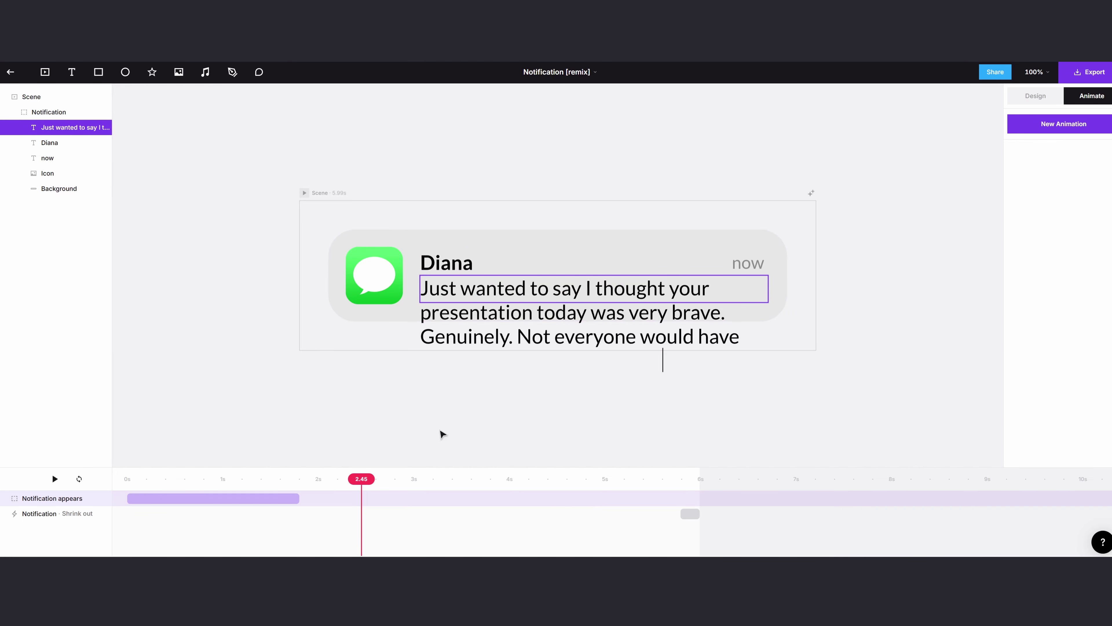
left_click(355, 390)
Step: Stretch the notification's Background shape downward to about 960 × 332 to enclose the whole message
left_click(368, 318)
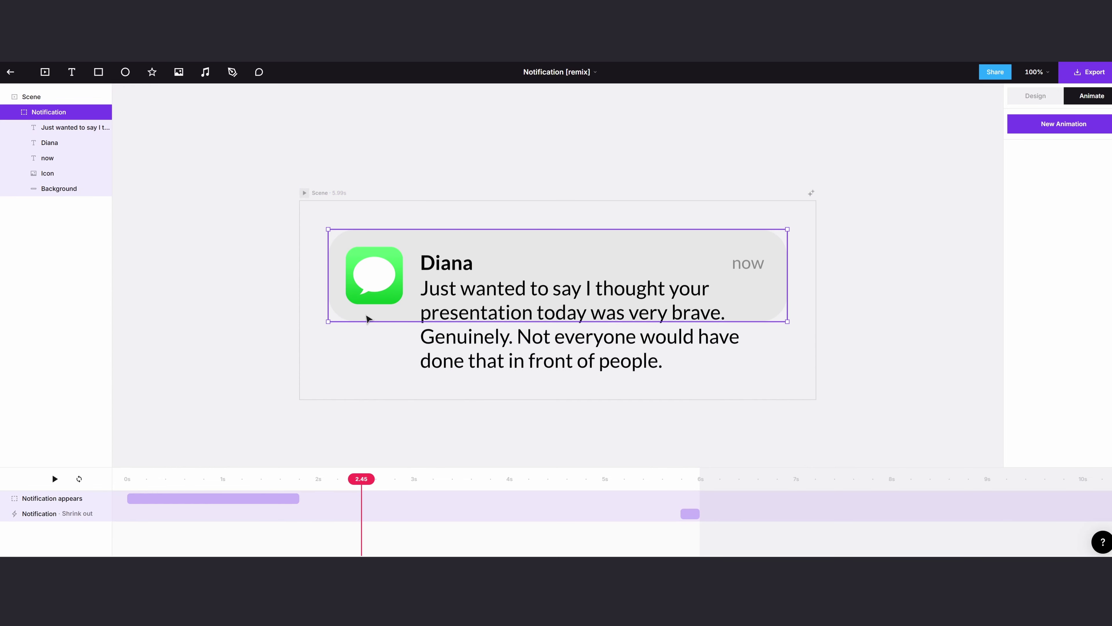
left_click(368, 320)
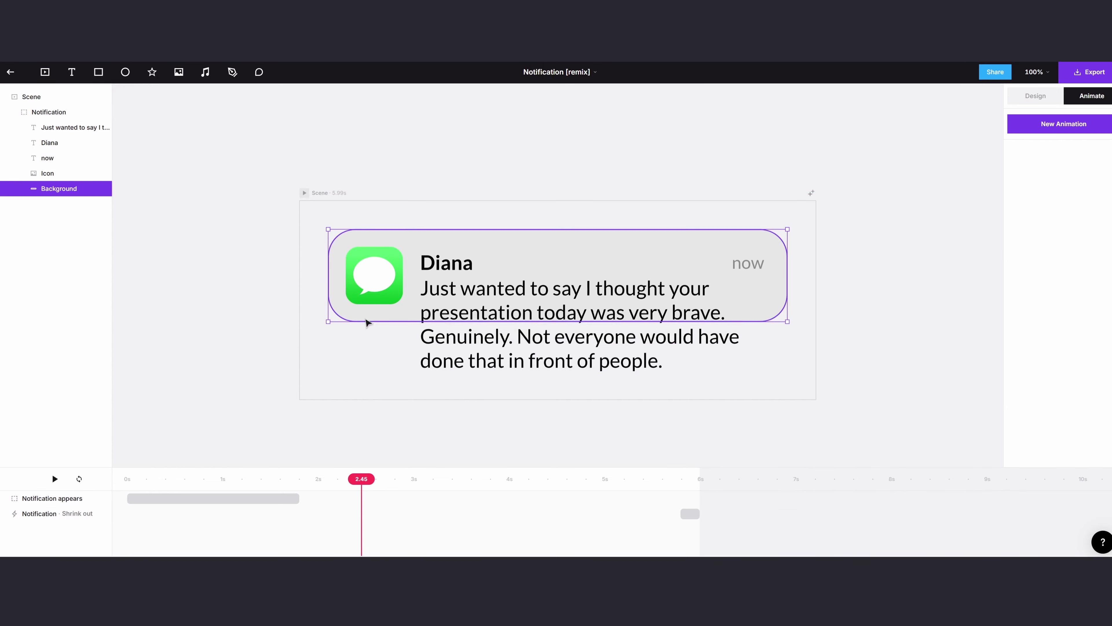
left_click_drag(366, 322, 363, 391)
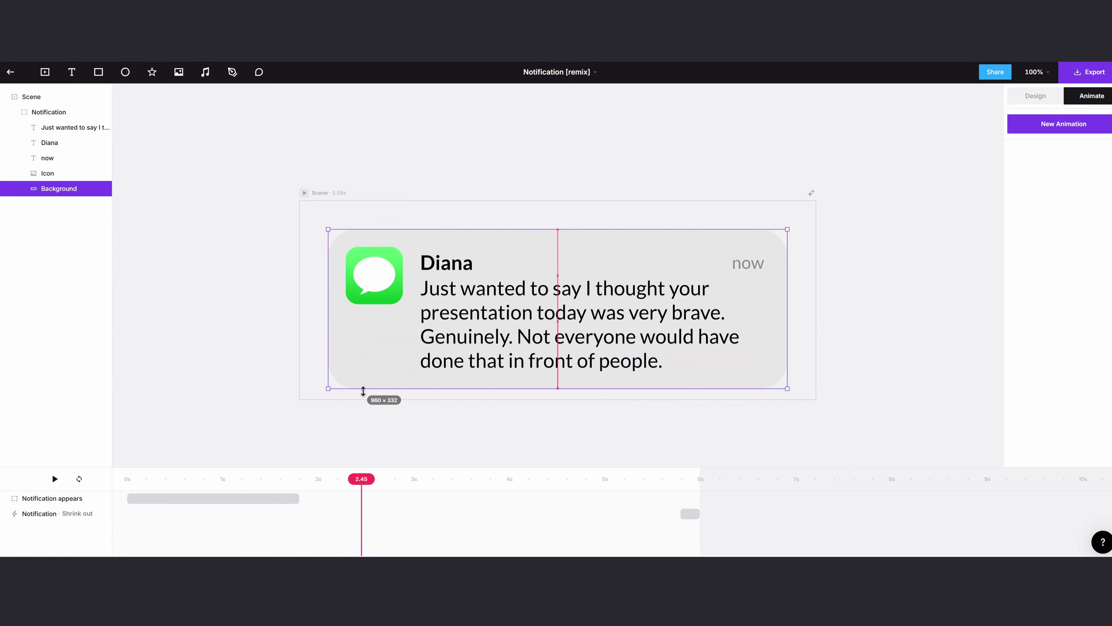
left_click(692, 430)
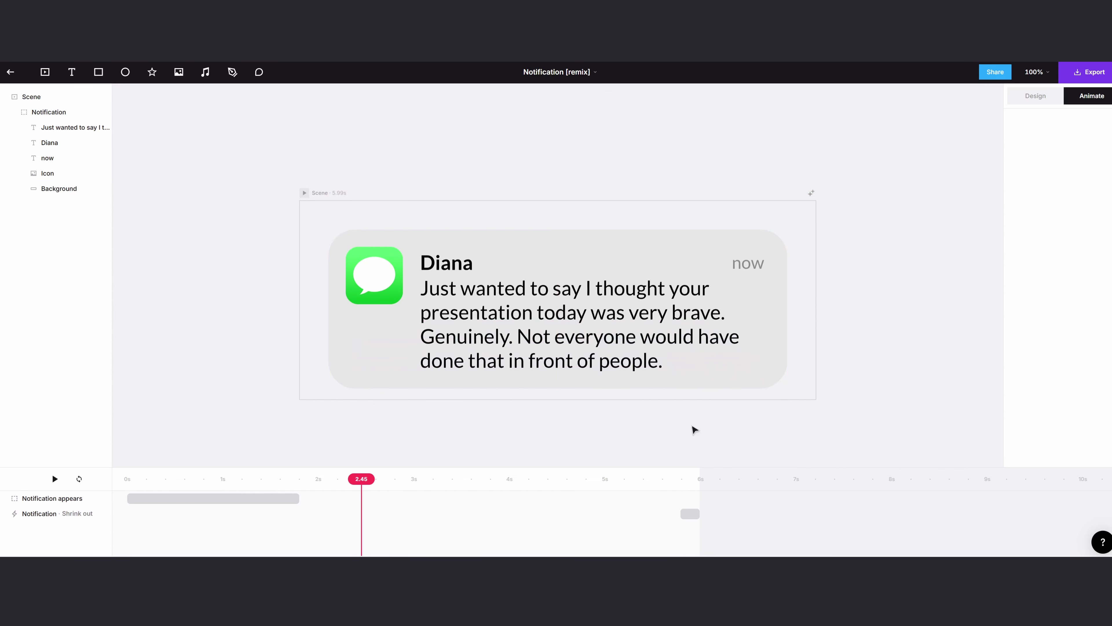
Step: Export the notification scene as a video and download the MP4 file
left_click(1087, 72)
left_click(1072, 111)
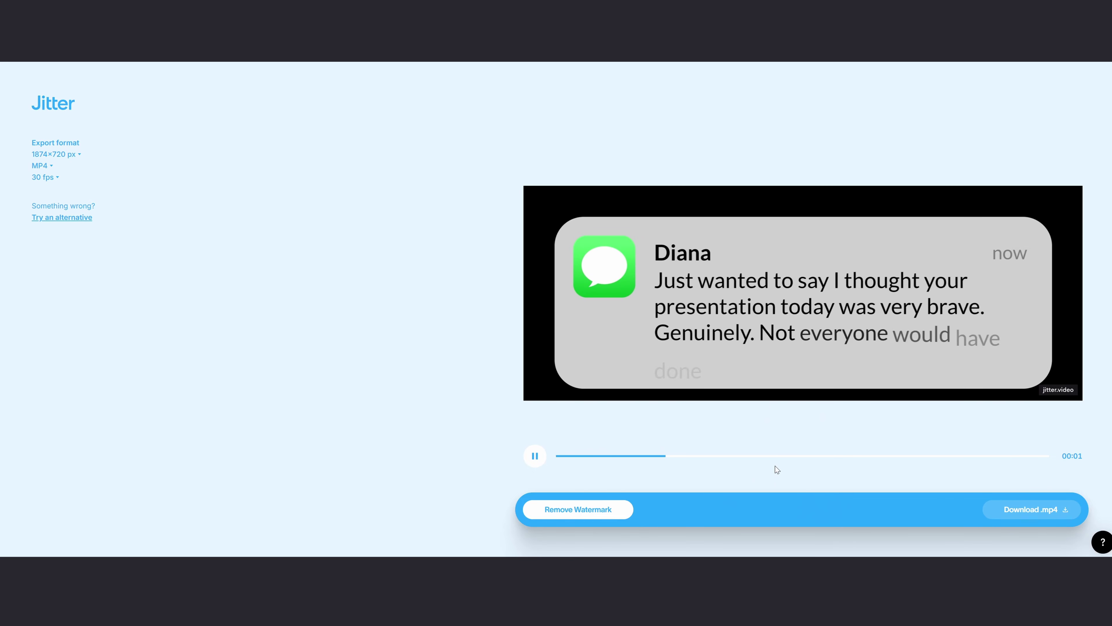
left_click(1028, 511)
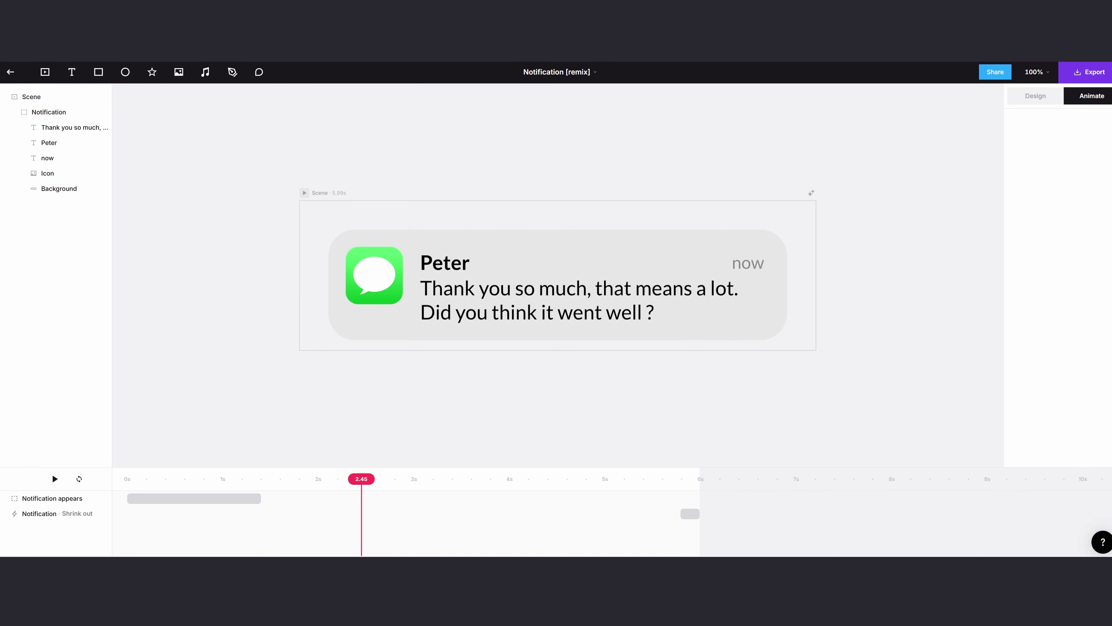
Step: Switch to the Downloads folder and rename the three exported scene videos M1, M2 and A1
key("alt+Tab")
scroll(695, 217, "down", 1)
left_click(618, 228)
key("F2")
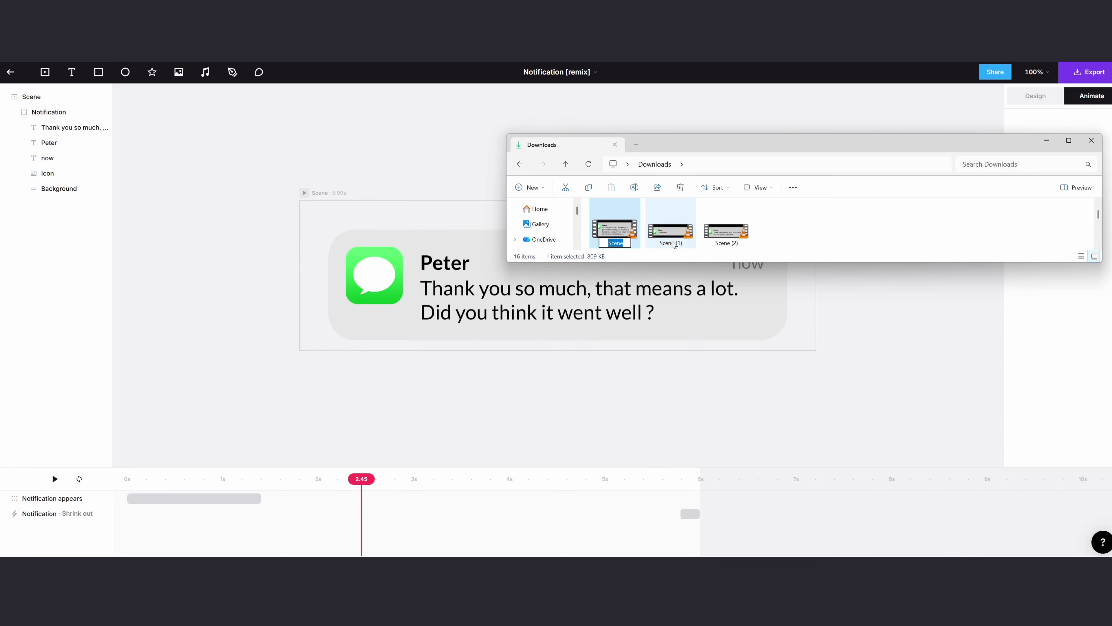
type("M1")
key("Return")
left_click(673, 225)
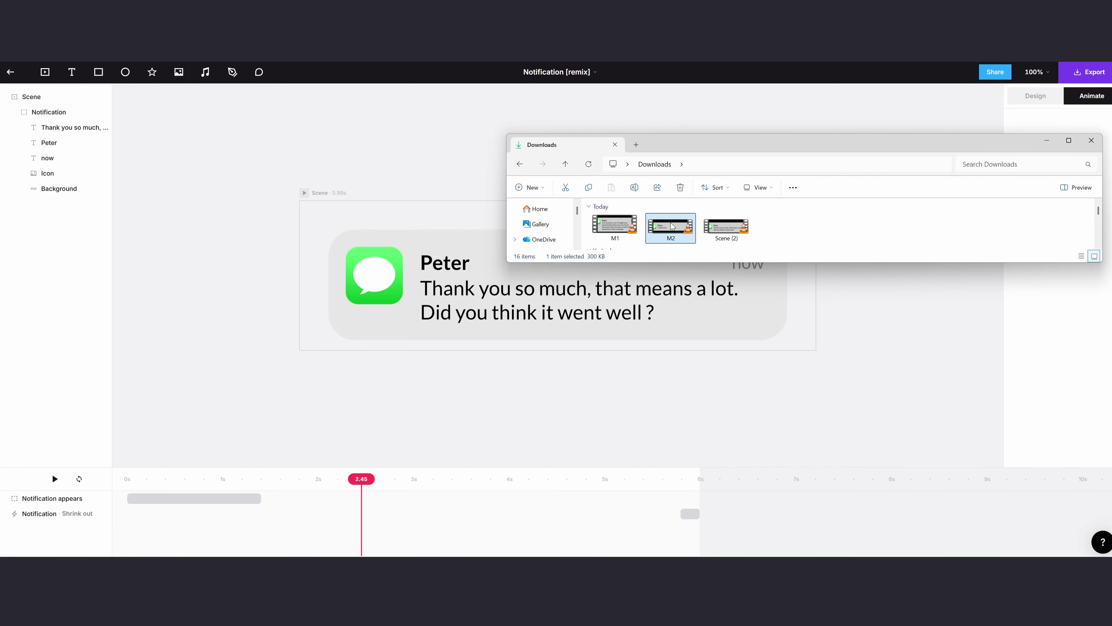
left_click(725, 224)
key("F2")
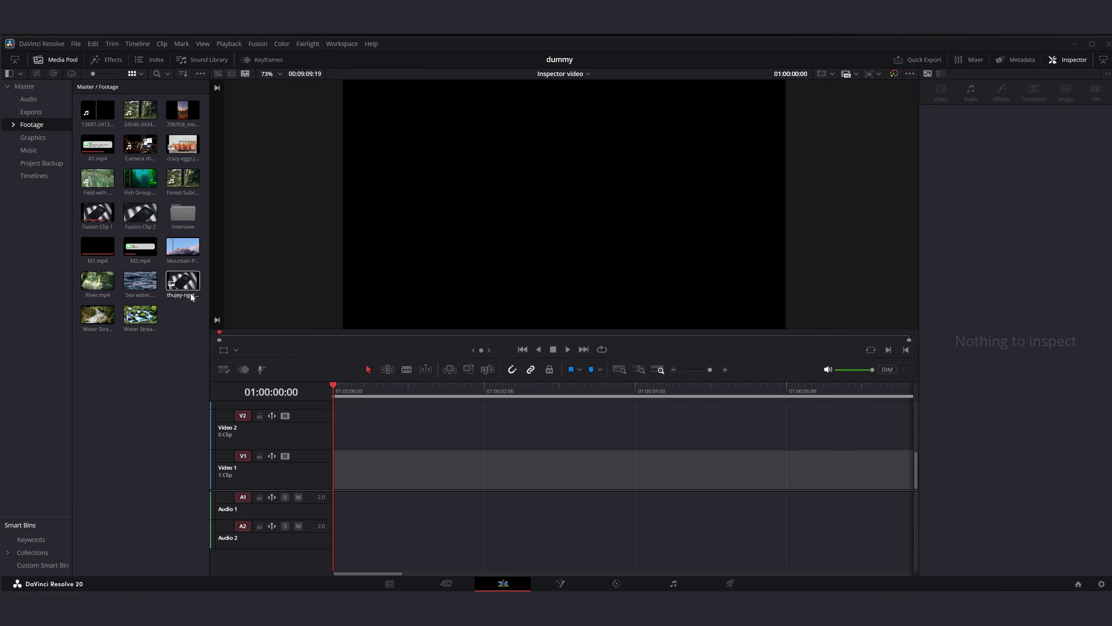
Step: In DaVinci Resolve, place the phone photo from the Footage bin at the start of Video 1 and extend it to six seconds
left_click_drag(192, 298, 324, 471)
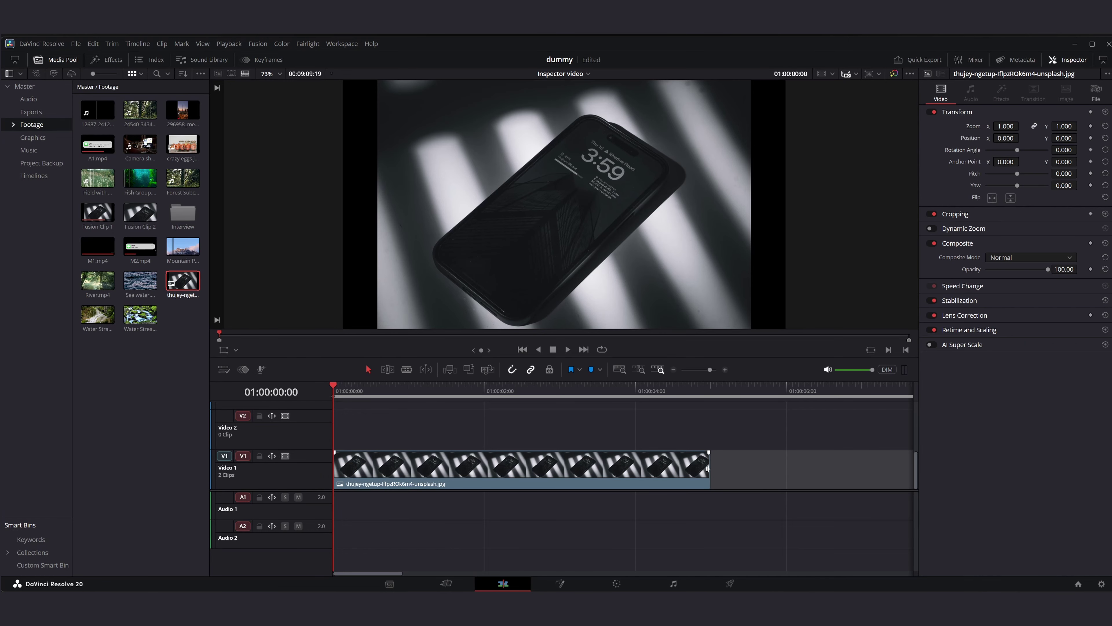
left_click_drag(709, 467, 786, 475)
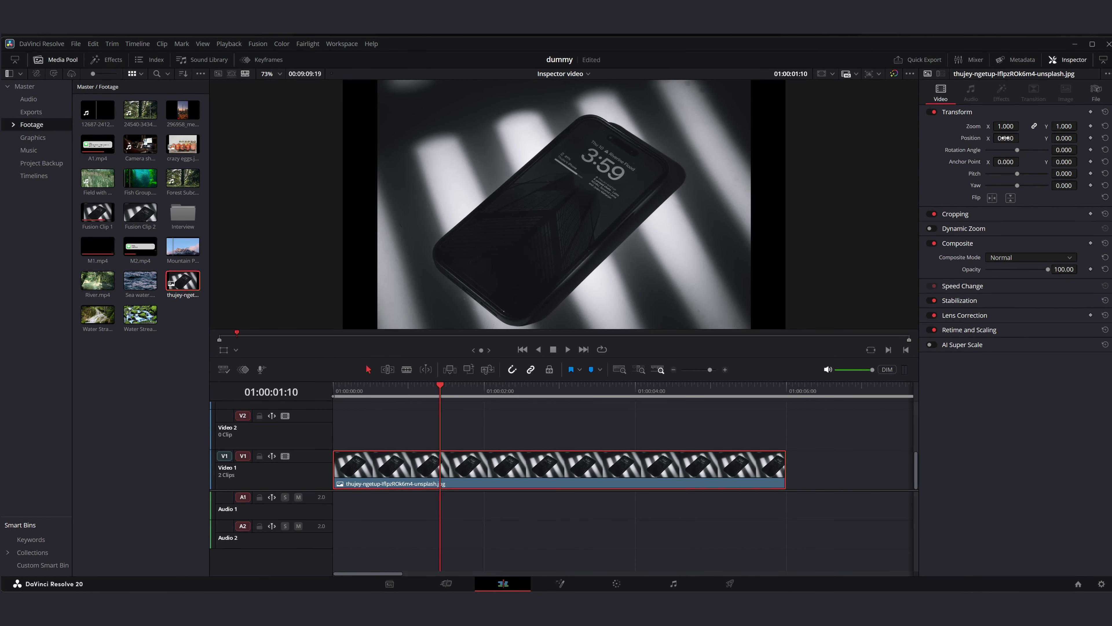
Step: Set the phone photo's zoom to 1.300 and its position to X 107 and Y -151
left_click_drag(1006, 126, 1081, 138)
Step: Convert the phone photo clip into a new Fusion clip and open it on the Fusion page
right_click(545, 465)
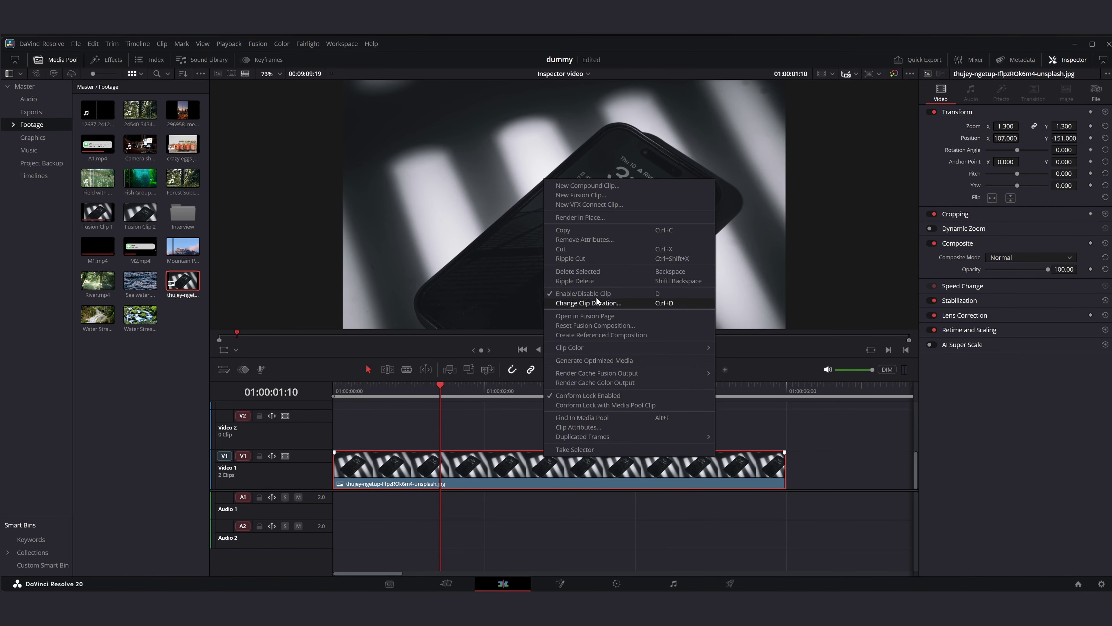
left_click(600, 294)
left_click(561, 583)
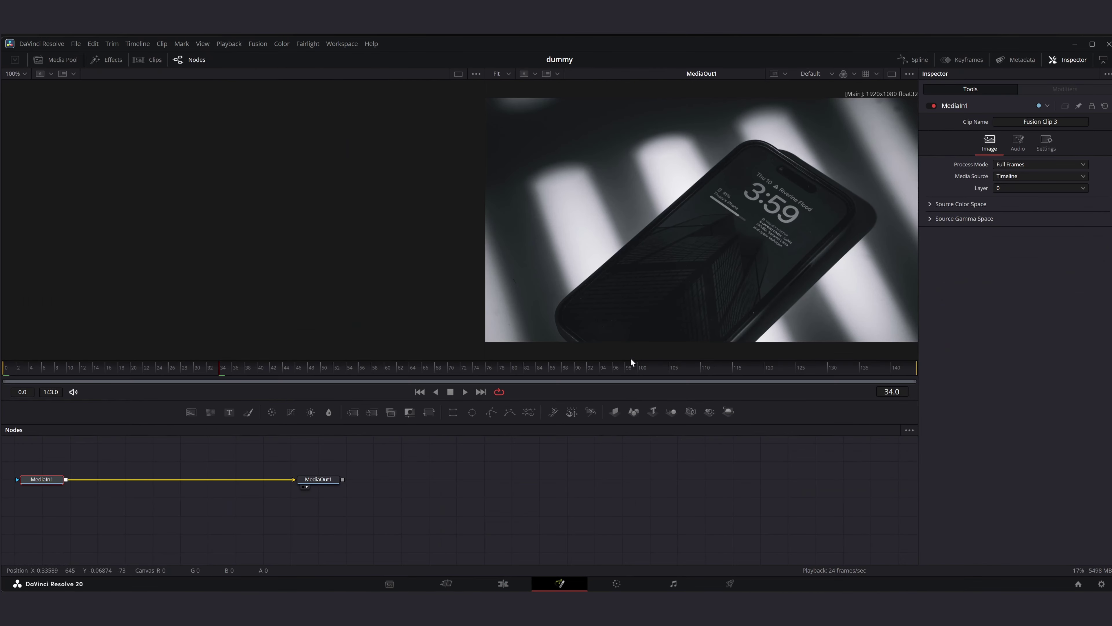
Step: Add three Merge nodes in series between MediaIn1 and MediaOut1
left_click_drag(559, 514, 626, 533)
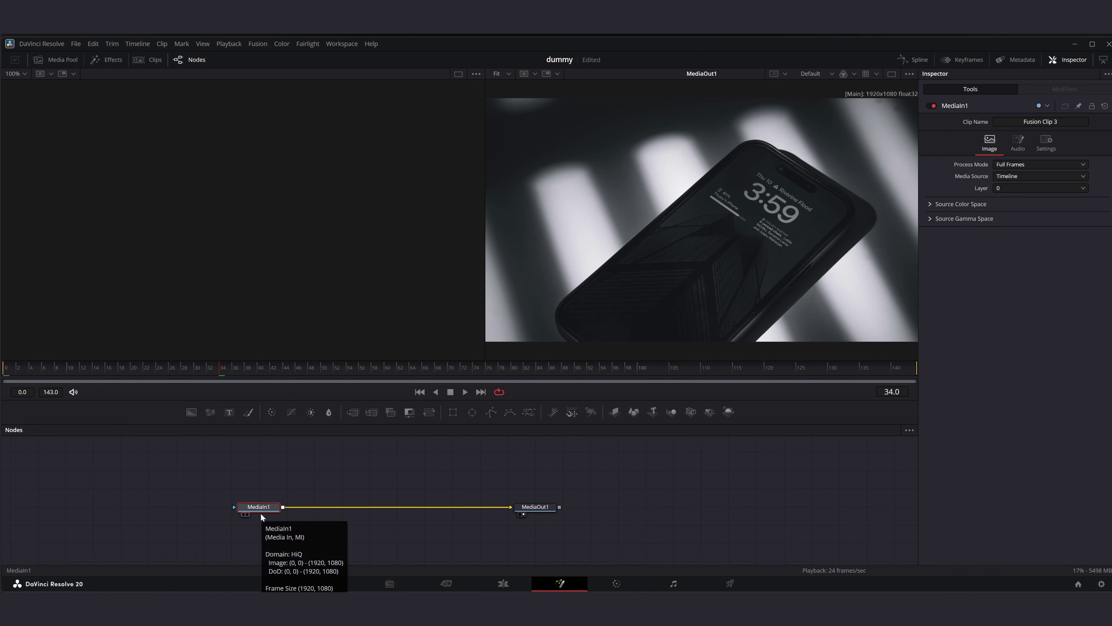
left_click_drag(262, 512, 375, 458)
key("shift+space")
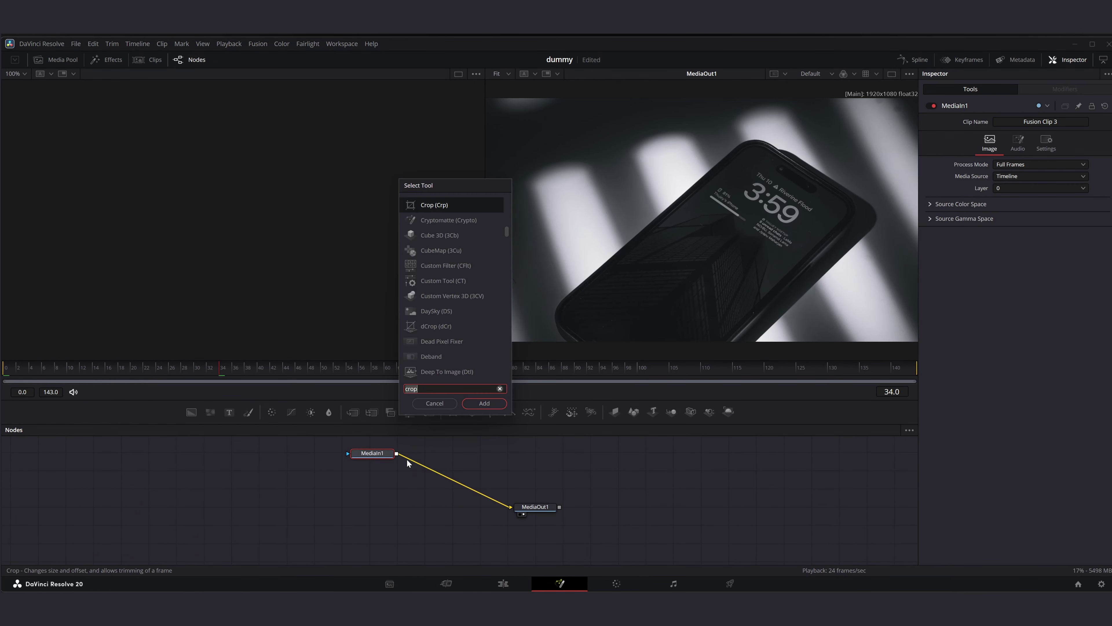
type("merge")
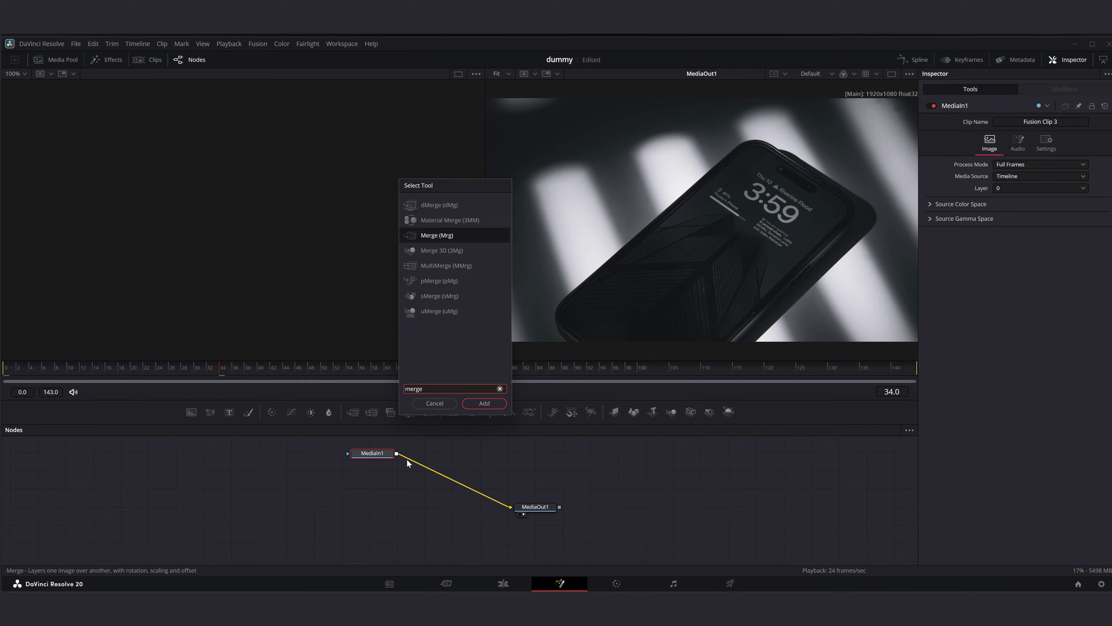
key("Return")
key("shift+space")
key("Return")
key("shift+space")
type("m")
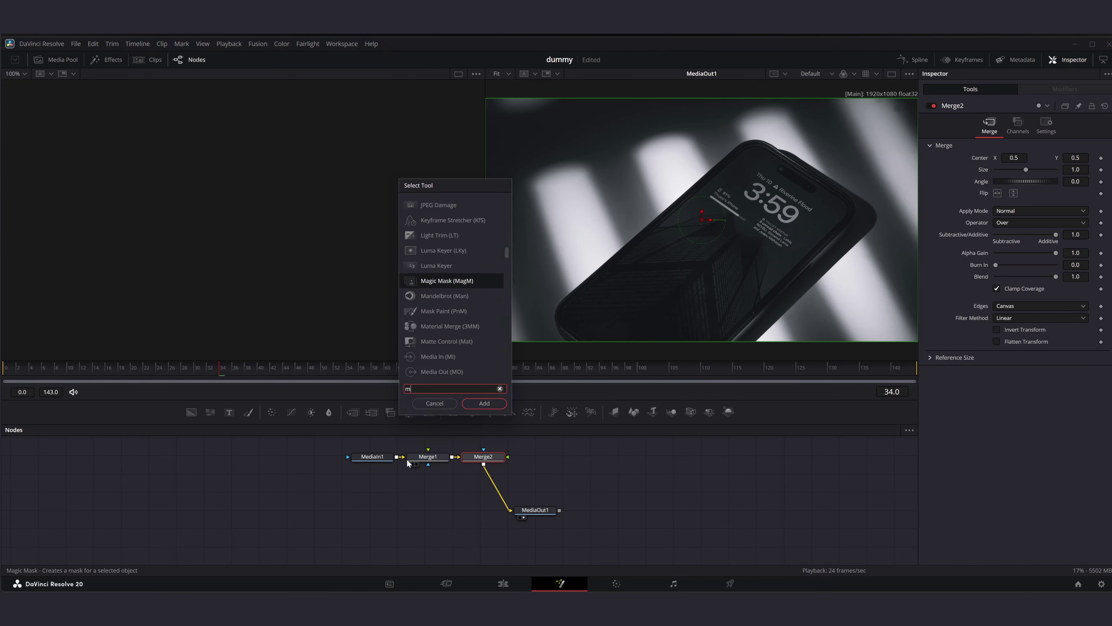
type("erge")
key("Return")
Step: Stack the three Merge nodes vertically beneath MediaIn1 and move MediaOut1 farther away from them
left_click_drag(411, 458, 373, 485)
left_click_drag(478, 457, 391, 509)
left_click_drag(538, 457, 372, 531)
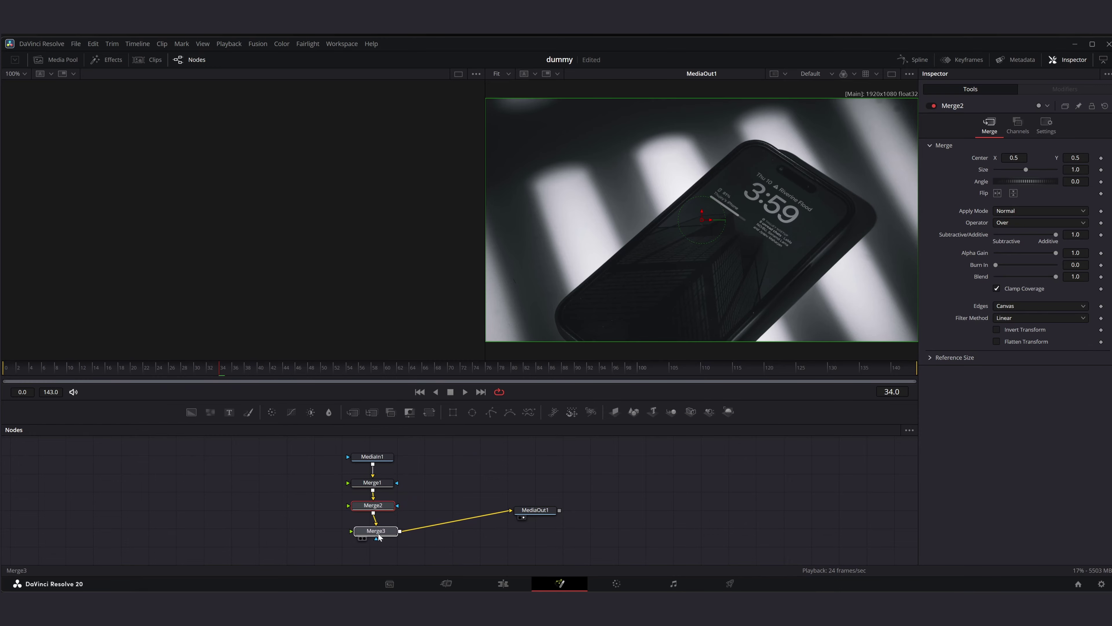
left_click_drag(543, 471, 611, 510)
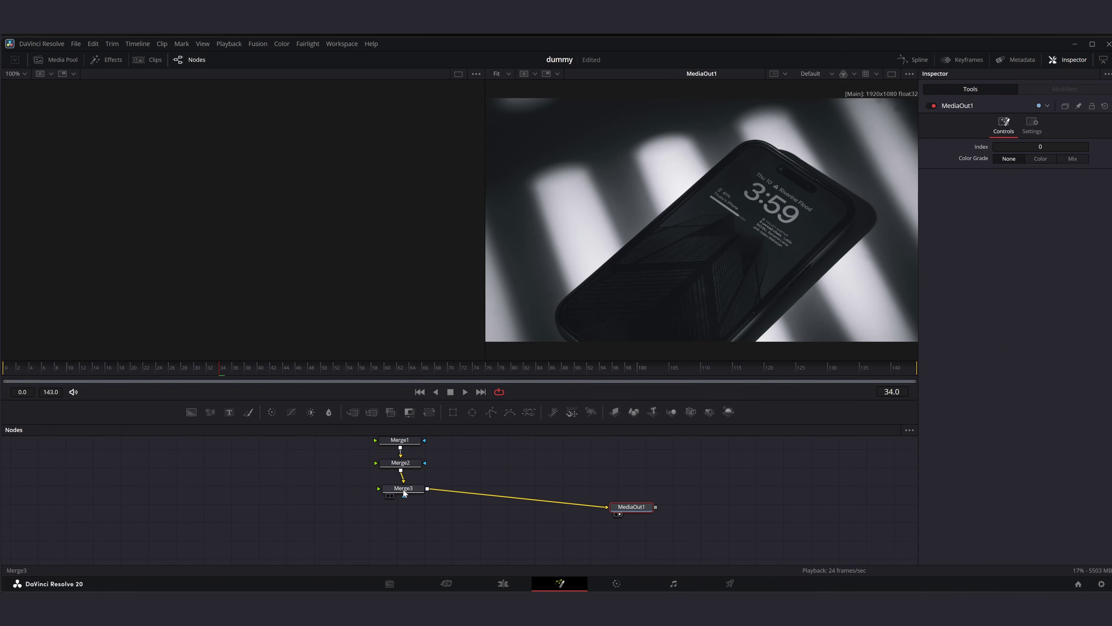
Step: Add a fourth Merge node after Merge3 and line it up beneath the vertical stack
key("shift+space")
type("merge")
key("Return")
left_click_drag(457, 490, 404, 517)
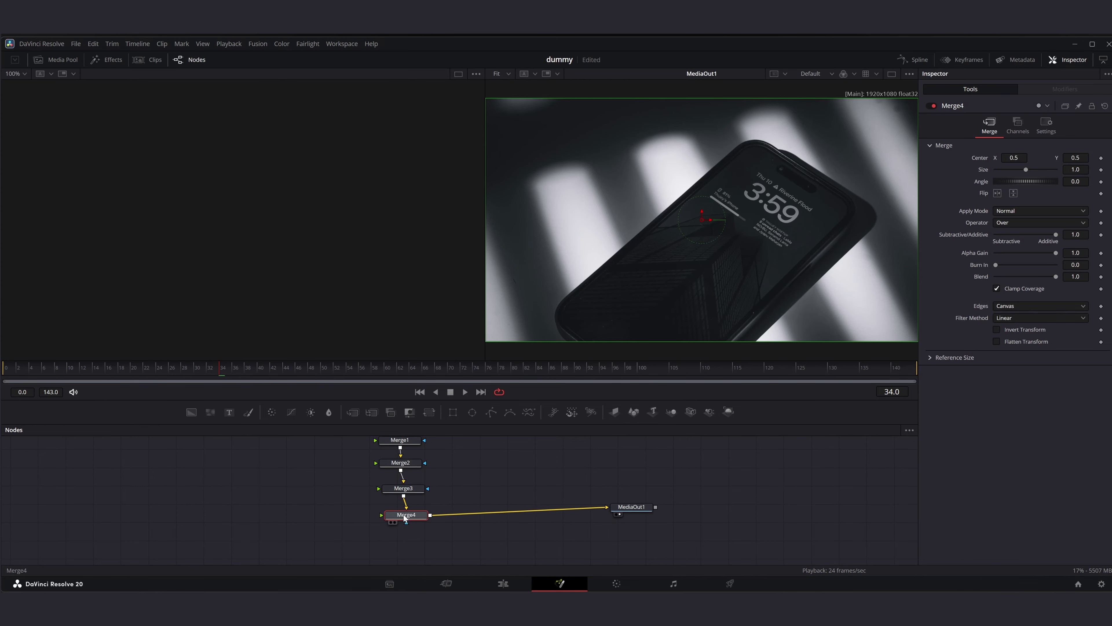
left_click_drag(405, 517, 397, 515)
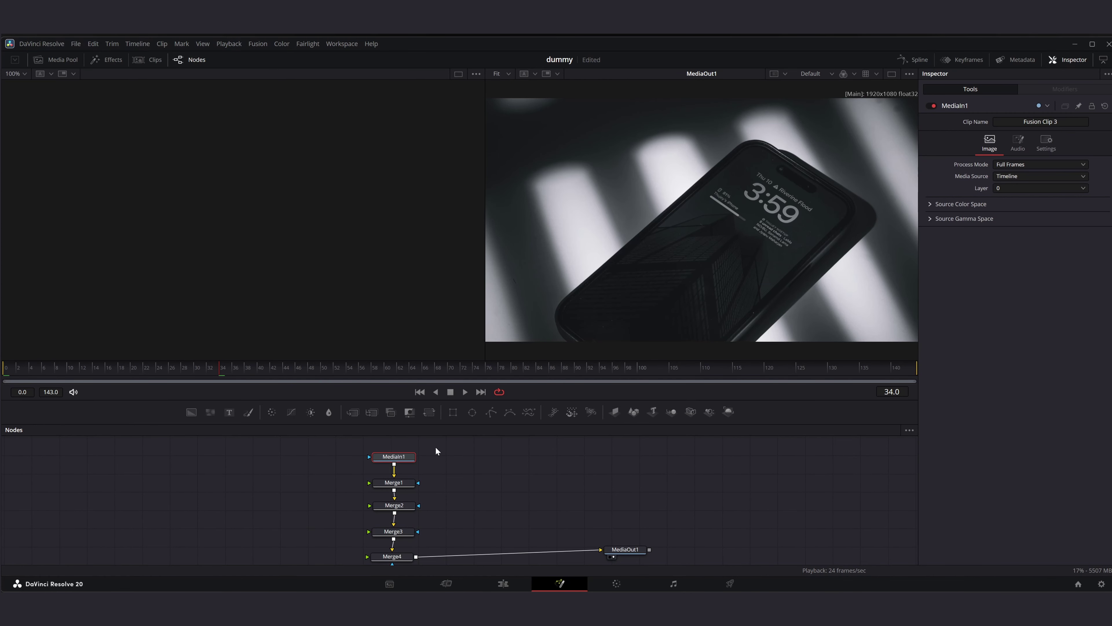
Step: Rename the phone photo's MediaIn1 node as Phone
key("F2")
type("Phone")
key("Return")
Step: Add M1.mp4, M2.mp4 and A1.mp4 from the Footage bin as nodes and connect M1.mp4 to Merge1's foreground
left_click(58, 59)
left_click_drag(285, 186, 138, 482)
left_click_drag(345, 186, 137, 540)
left_click_drag(285, 101, 141, 512)
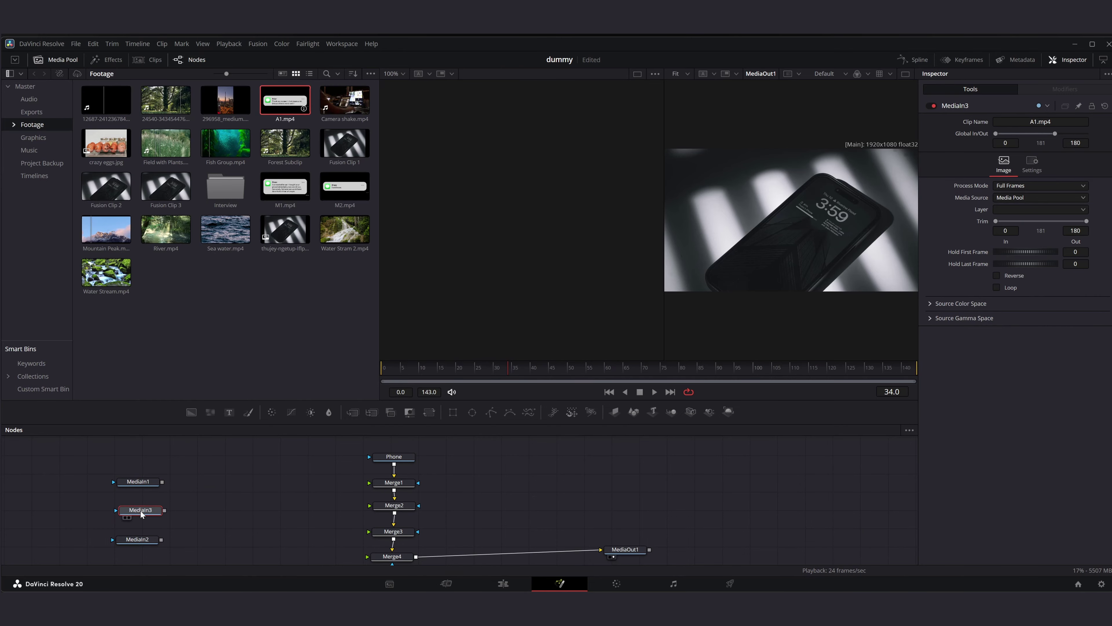
left_click(61, 59)
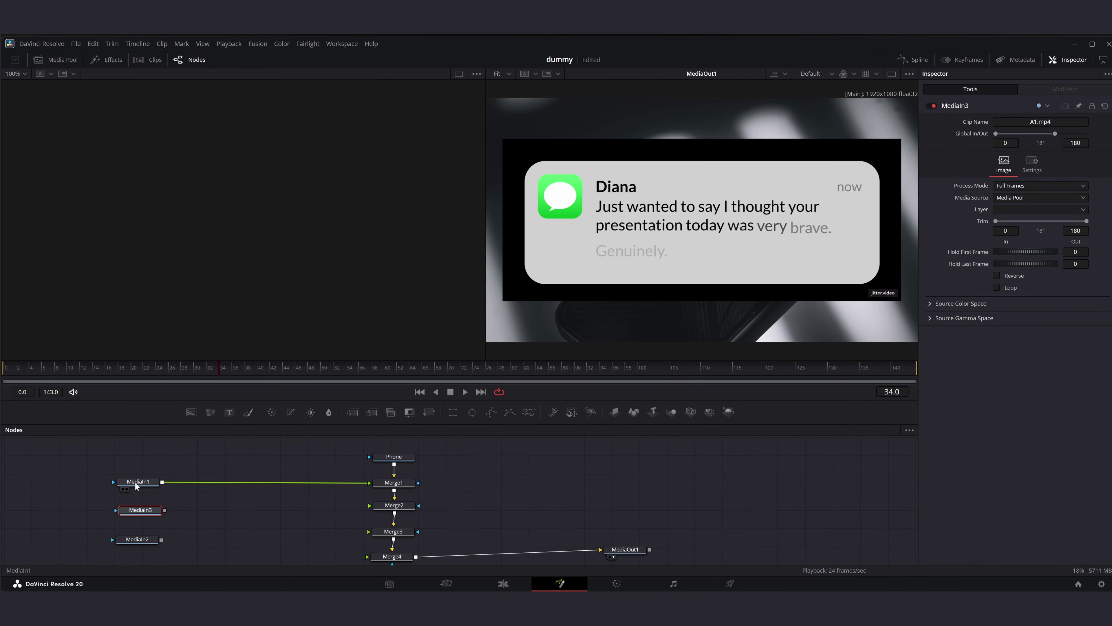
Step: Rename the three message clip nodes M1, A1 and M2 to match their source clips
left_click(136, 484)
key("F2")
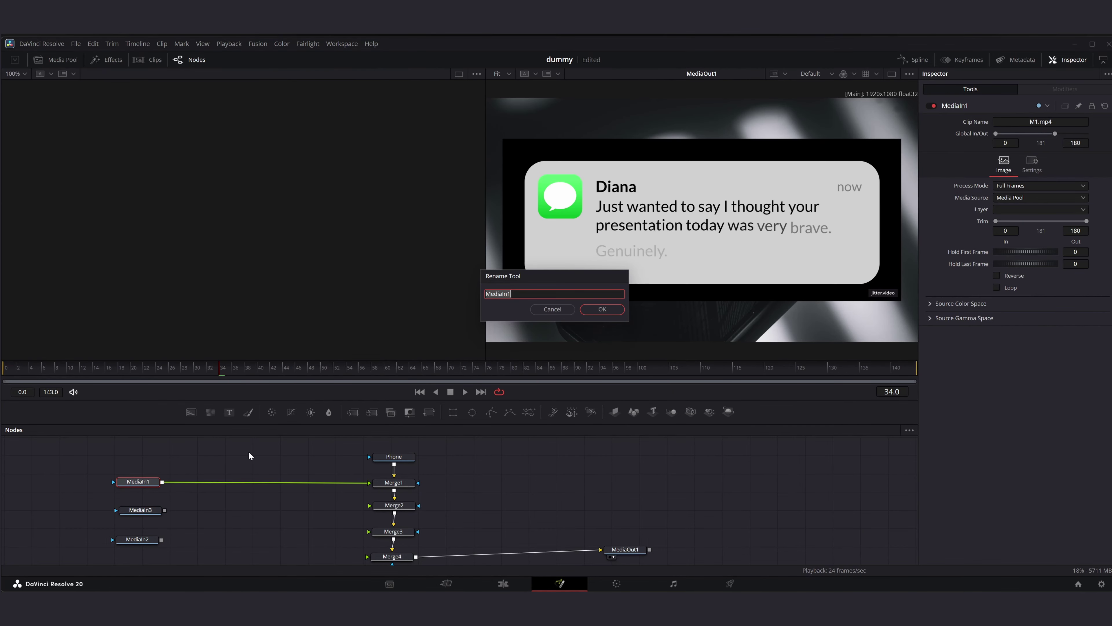
type("M1")
key("Return")
left_click(133, 511)
key("F2")
type("A1")
key("Return")
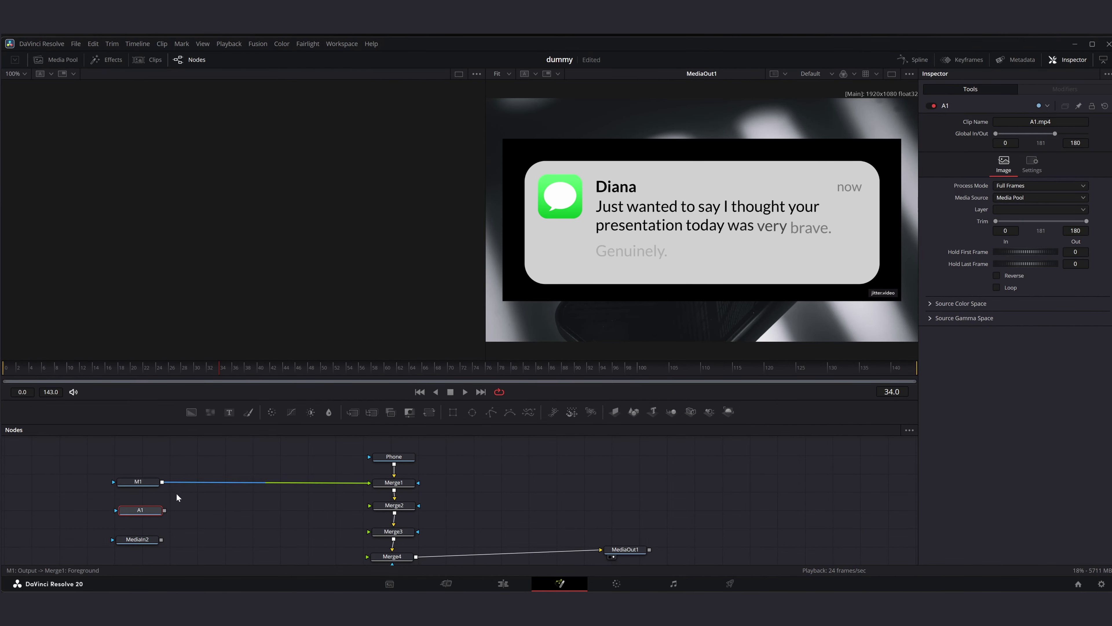
left_click(130, 542)
key("F2")
type("M2")
key("Return")
Step: Add a Transform node between M1 and Merge1
left_click(133, 481)
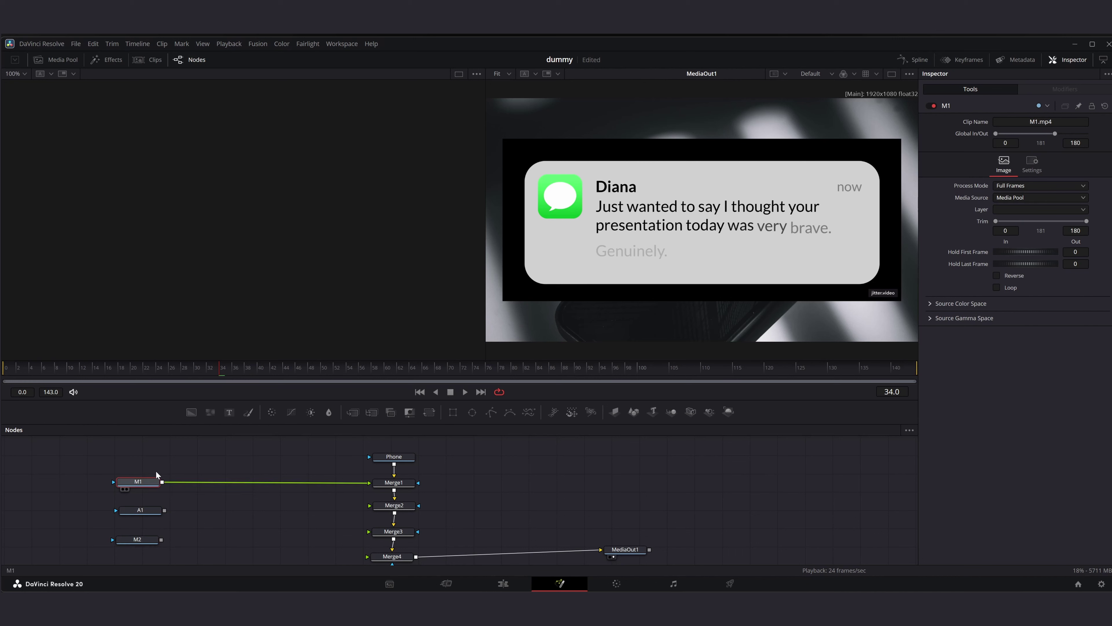
key("shift+space")
type("merge")
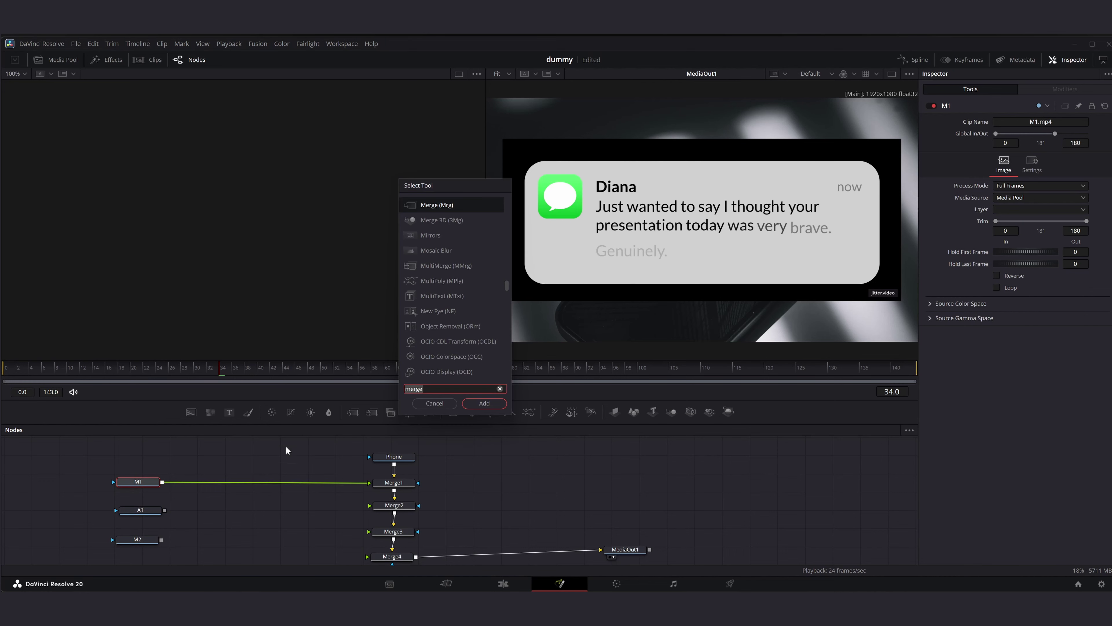
key("BackSpace")
key("BackSpace")
key("BackSpace")
key("BackSpace")
key("BackSpace")
type("transf")
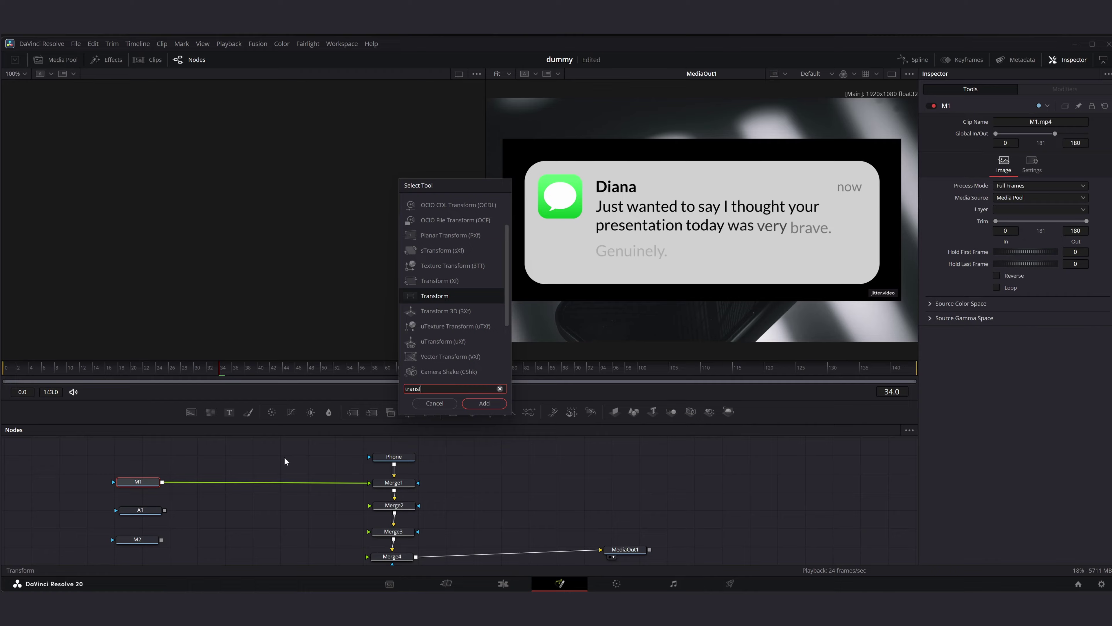
key("Return")
Step: Enable Crop / Uncrop on Transform1 and set left 0.058, right 0.055, top 0.138, bottom 0.108 and edge rounding 0.134
left_click(930, 299)
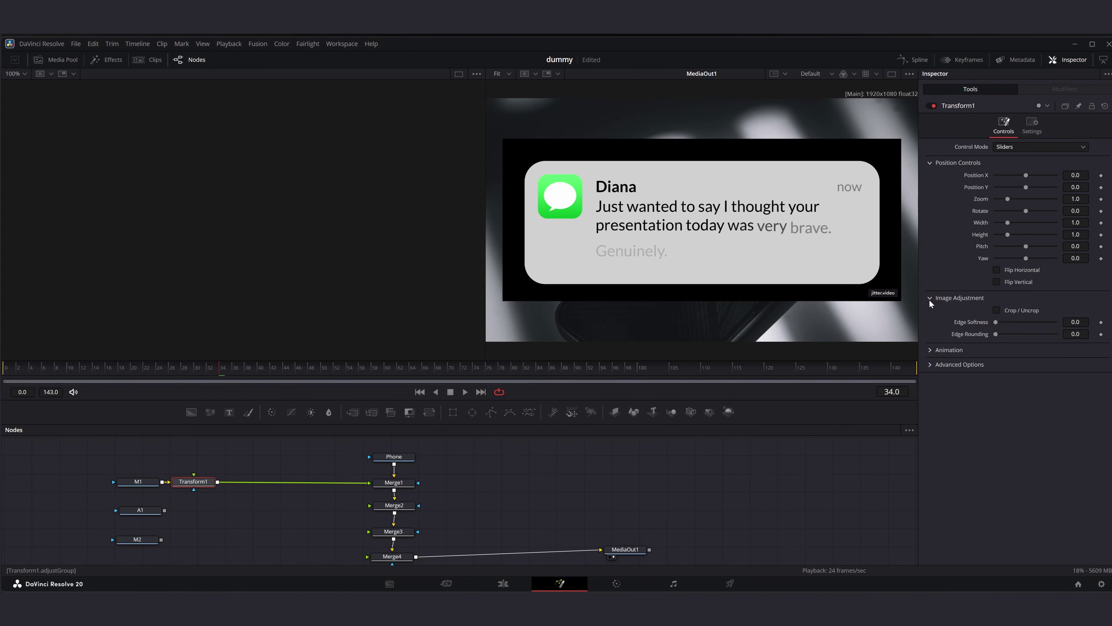
left_click(1007, 310)
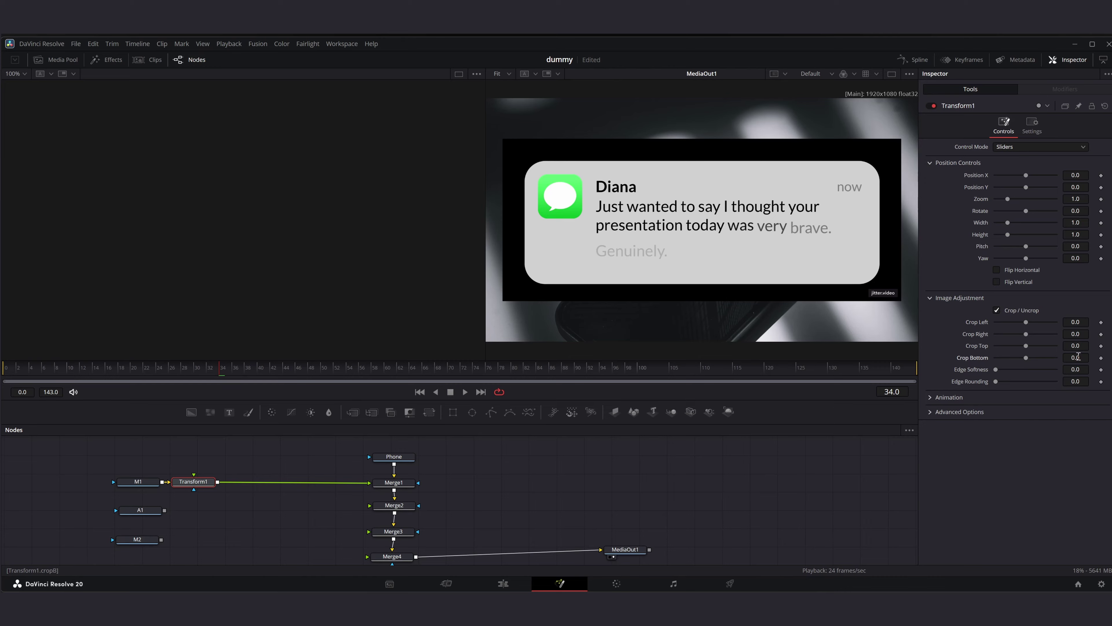
left_click_drag(1078, 357, 1084, 322)
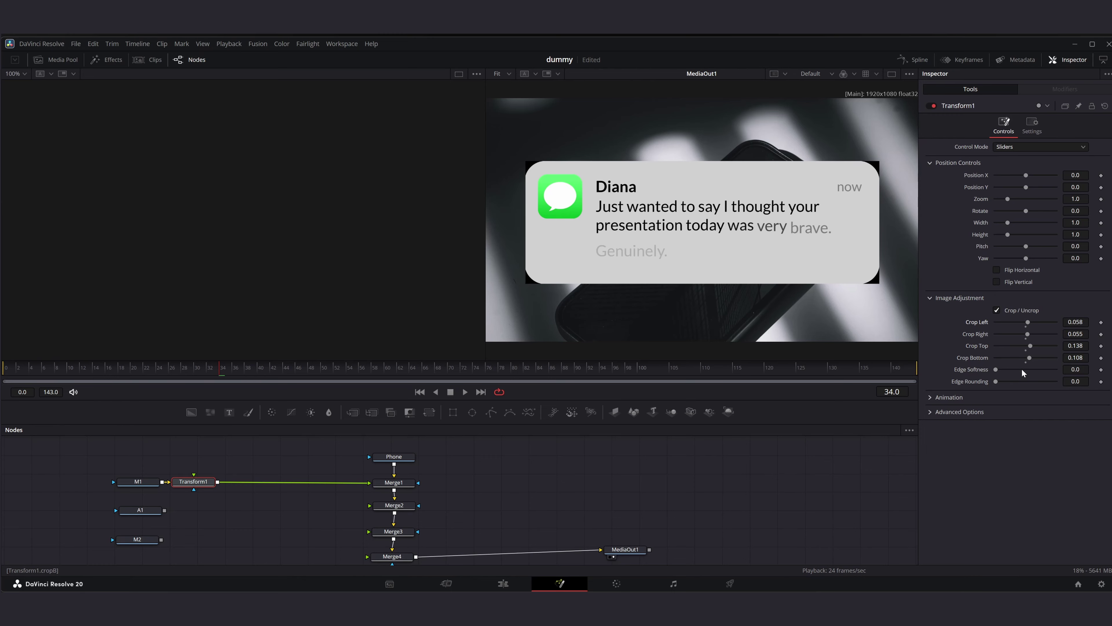
left_click_drag(997, 381, 1006, 382)
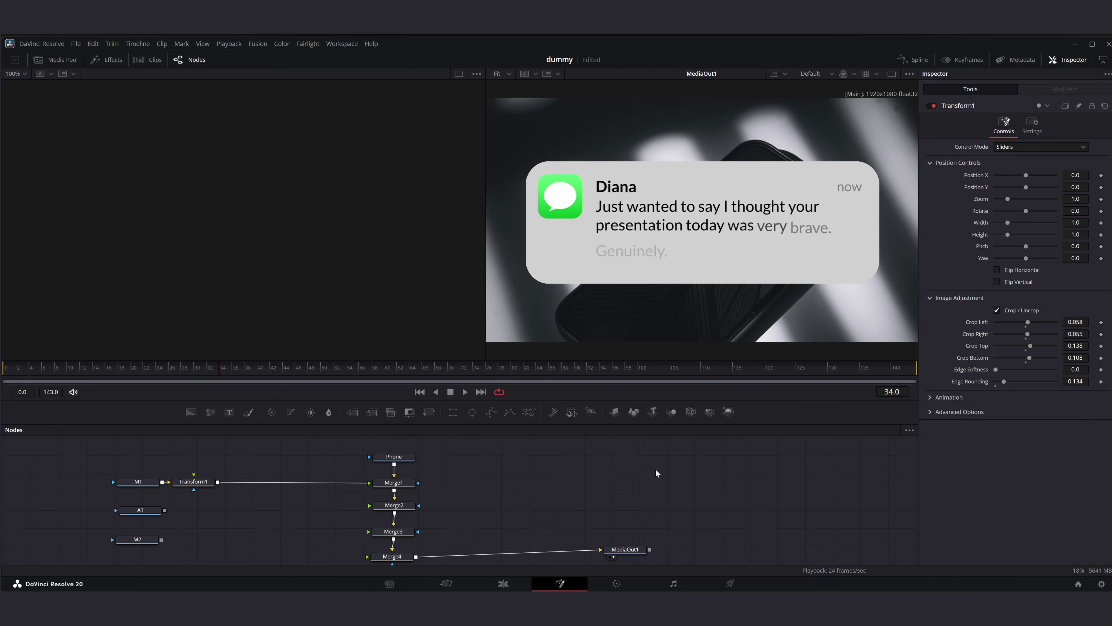
Step: Add a Drop Shadow node between Transform1 and Merge1
left_click(194, 485)
key("shift+space")
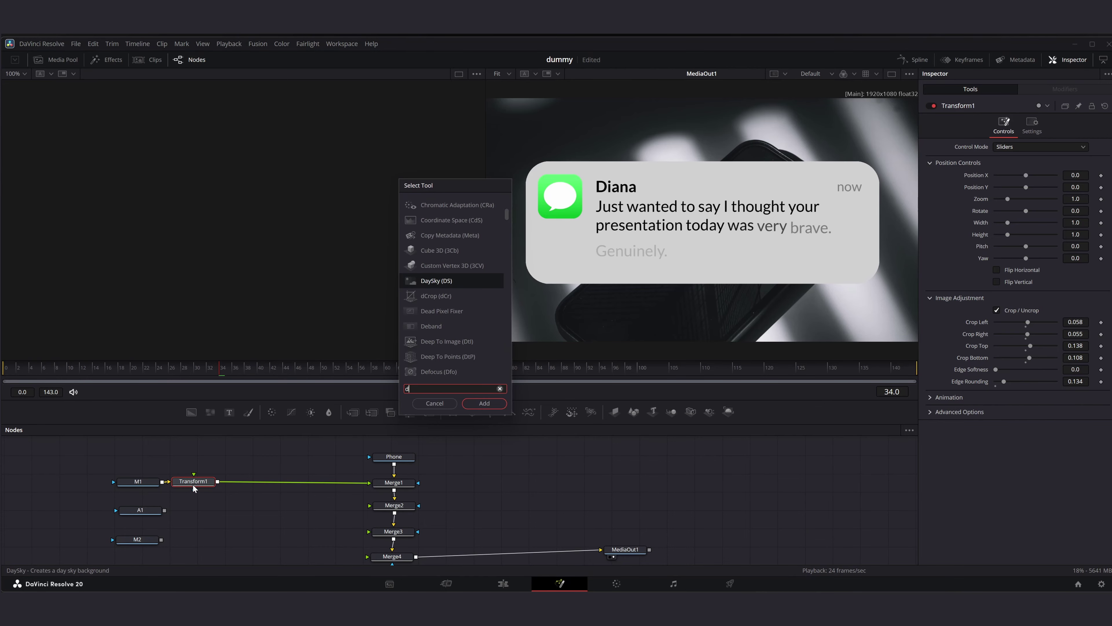
type("drop")
key("Up")
key("Return")
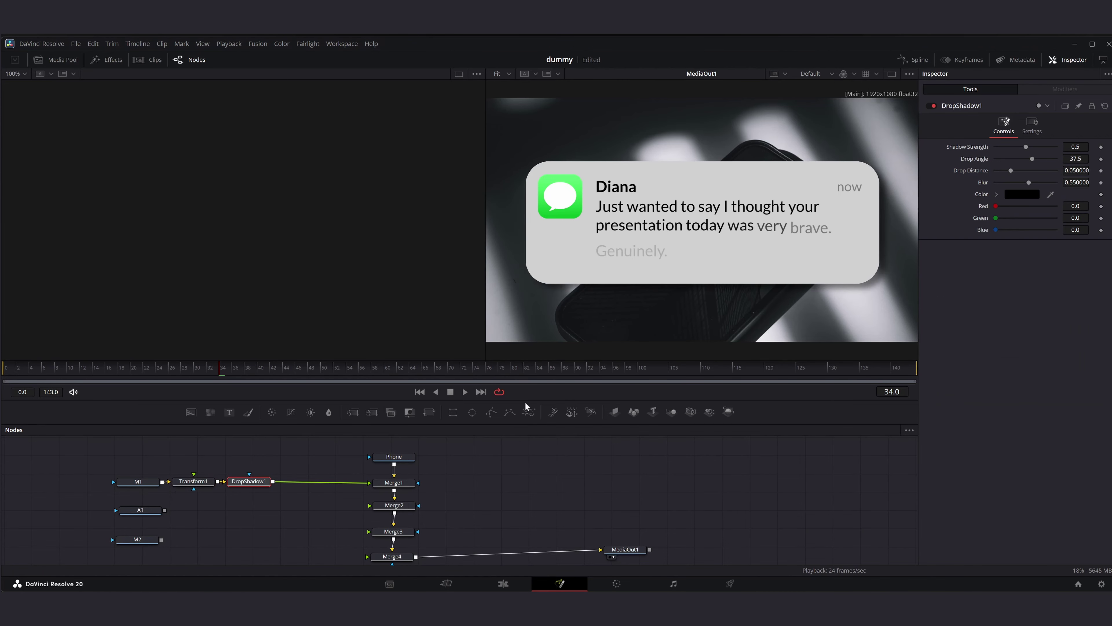
Step: Add a Glow node after DropShadow1 and set its glow to 0.299
key("shift+space")
type("glow")
key("Return")
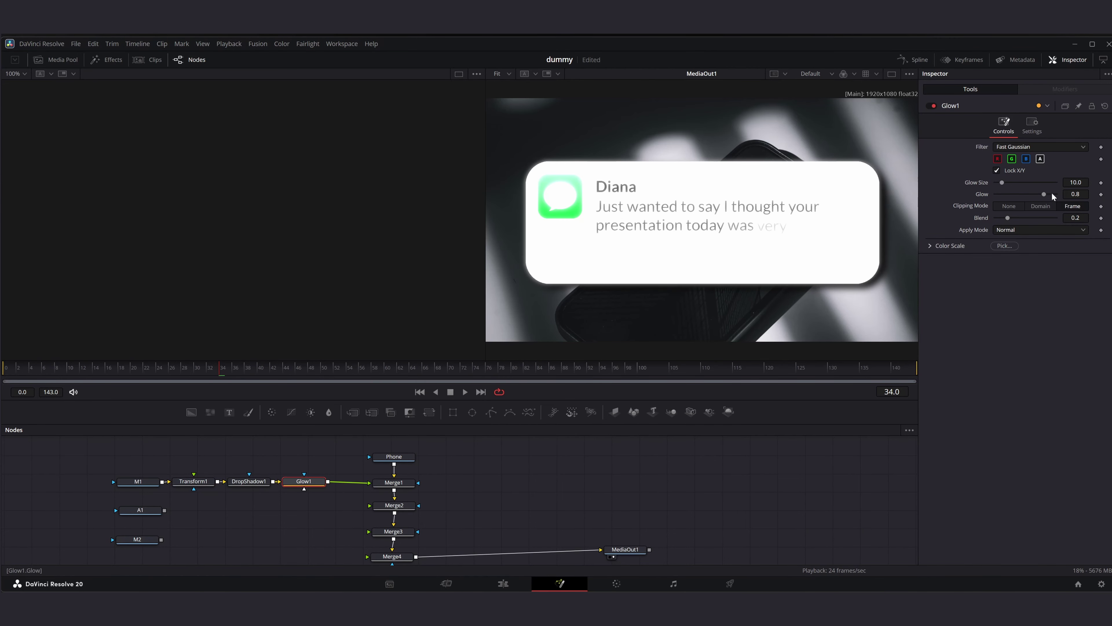
left_click_drag(1044, 194, 1016, 206)
Step: Shift the three message clips and their effect nodes away from the merge column to make room for another node
left_click_drag(101, 456, 307, 545)
left_click_drag(312, 485, 274, 485)
left_click(274, 484)
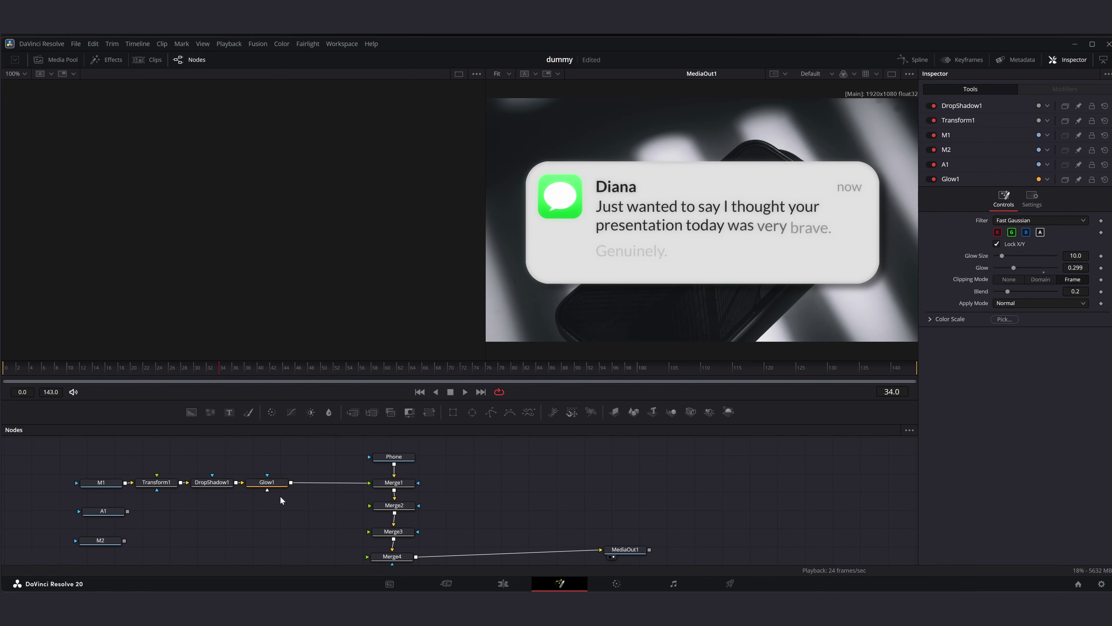
Step: Add a DVE node after Glow1 and set its rotation to X 10.5, Y 33.9, Z 23.5 and its X shear to 0.049
key("shift+space")
type("dve")
key("Return")
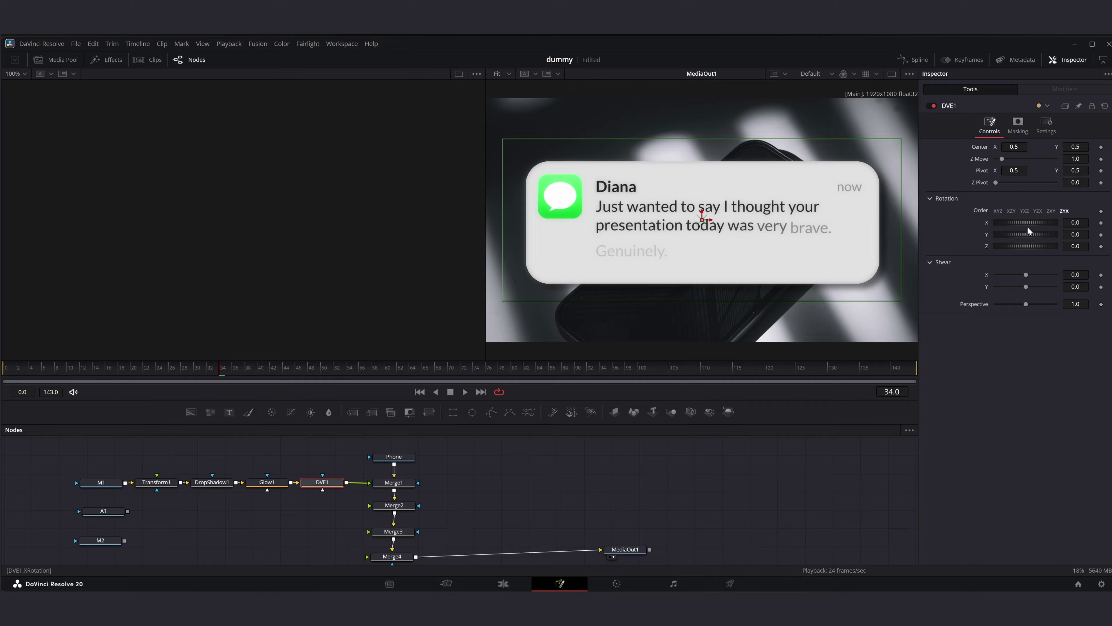
mouse_move(1027, 223)
left_mouse_down()
mouse_move(1021, 246)
mouse_move(1022, 234)
mouse_move(1079, 223)
mouse_move(1024, 222)
left_mouse_up()
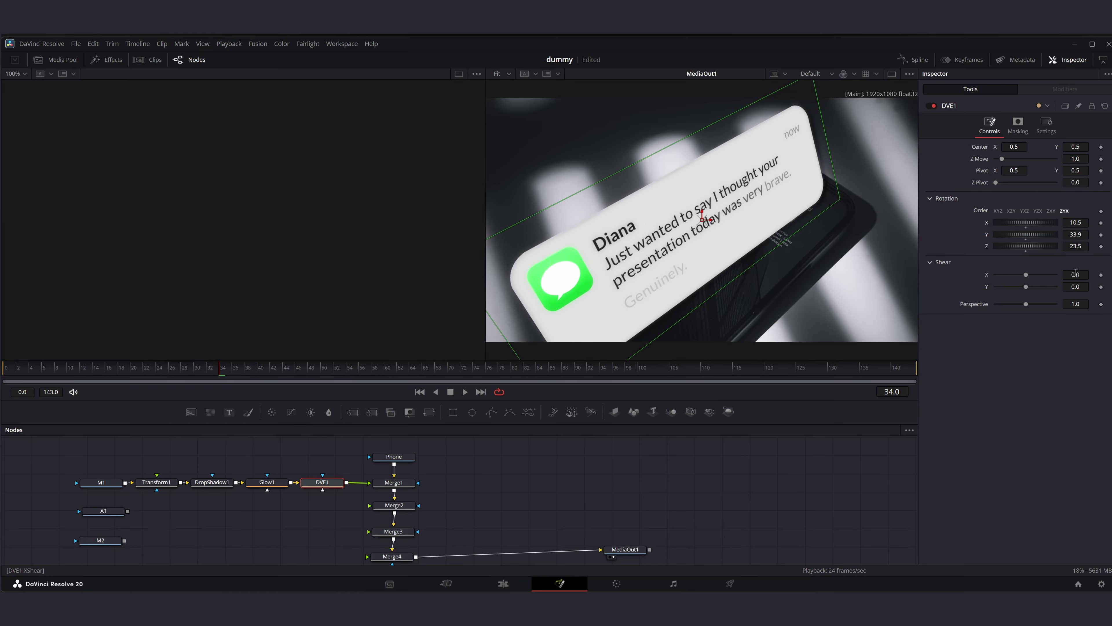
left_click_drag(1026, 274, 1028, 275)
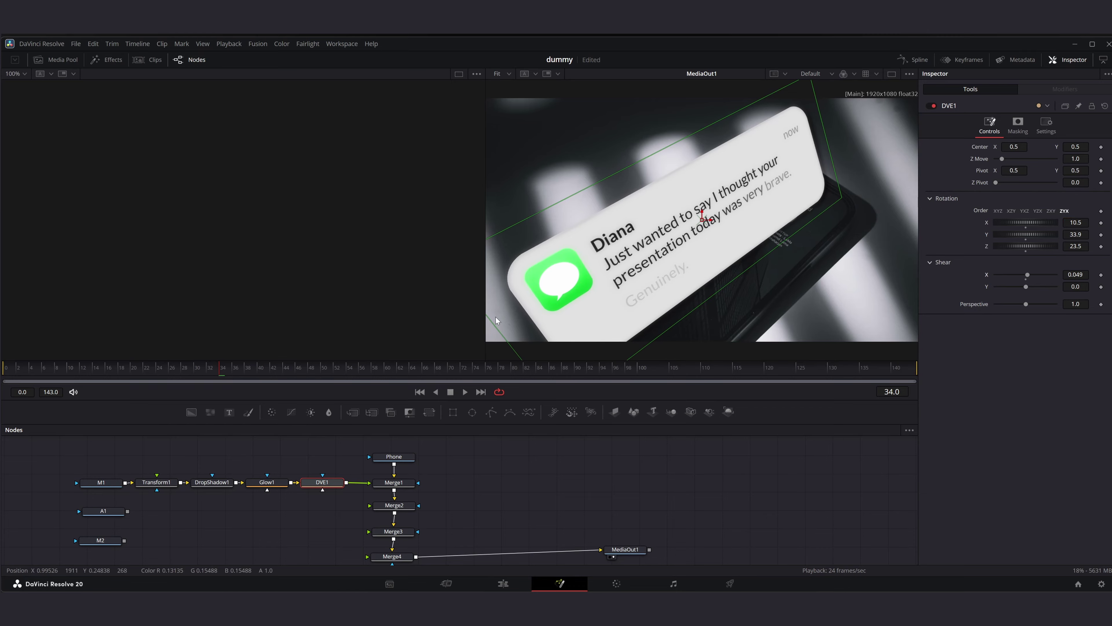
Step: Set Transform1's zoom to 0.451, and set DVE1's Z rotation to 29.1 and center to about X 0.324, Y 0.722
left_click(156, 482)
left_click_drag(1082, 199, 1060, 198)
left_click(333, 482)
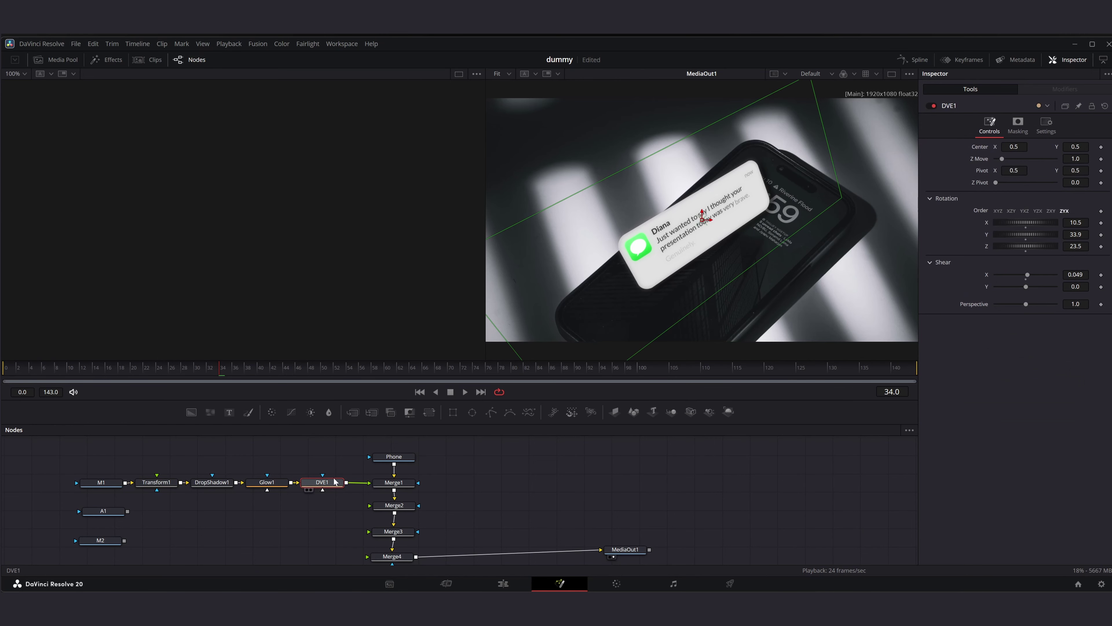
left_click_drag(1081, 243, 1093, 244)
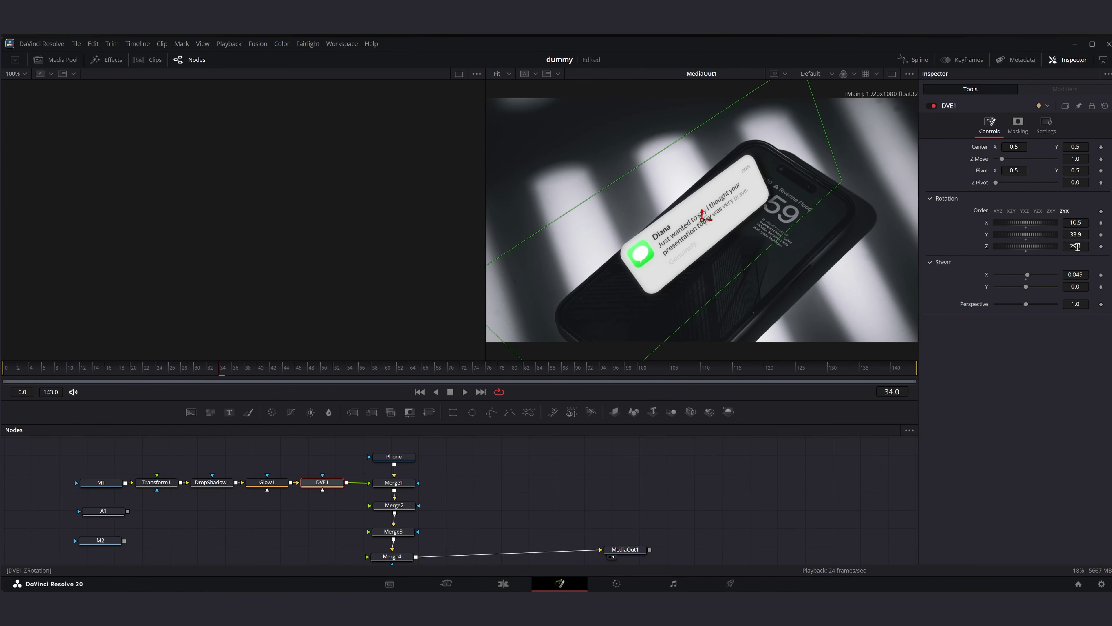
left_click_drag(702, 219, 633, 185)
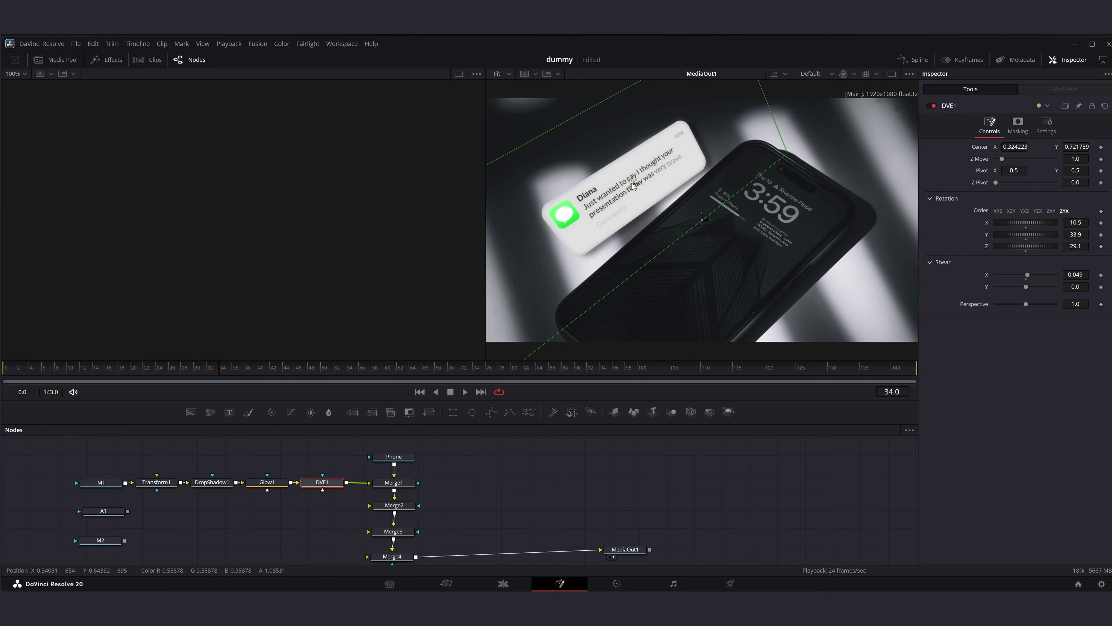
Step: Set DropShadow1's drop angle to 123.0 and its drop distance to 0.0289
left_click(212, 482)
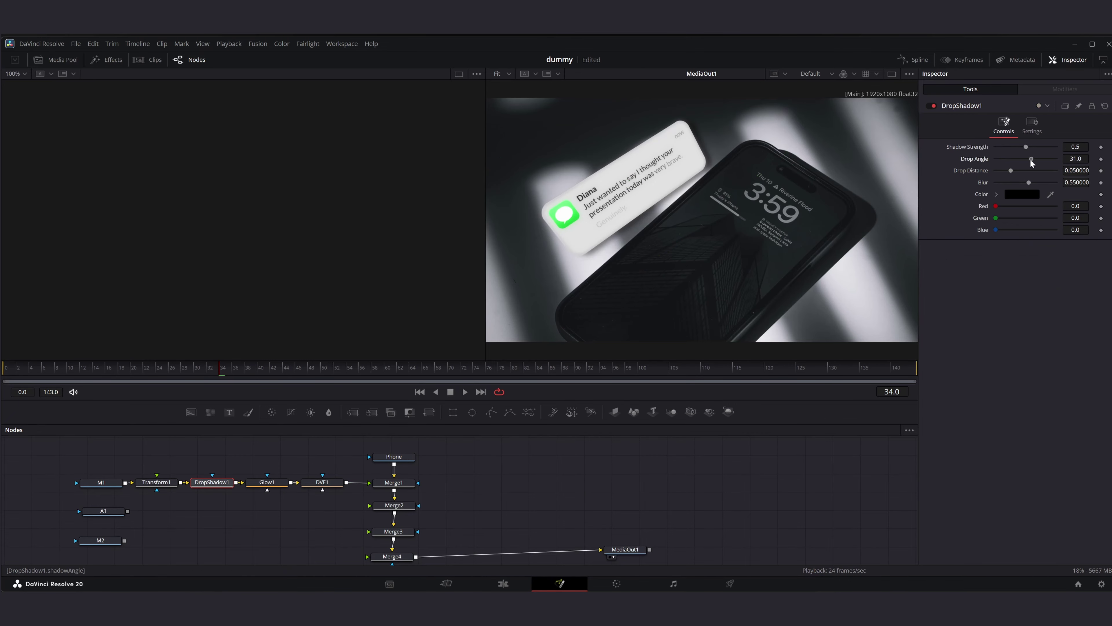
mouse_move(1031, 159)
left_mouse_down()
mouse_move(997, 164)
mouse_move(1070, 170)
mouse_move(1021, 170)
left_mouse_up()
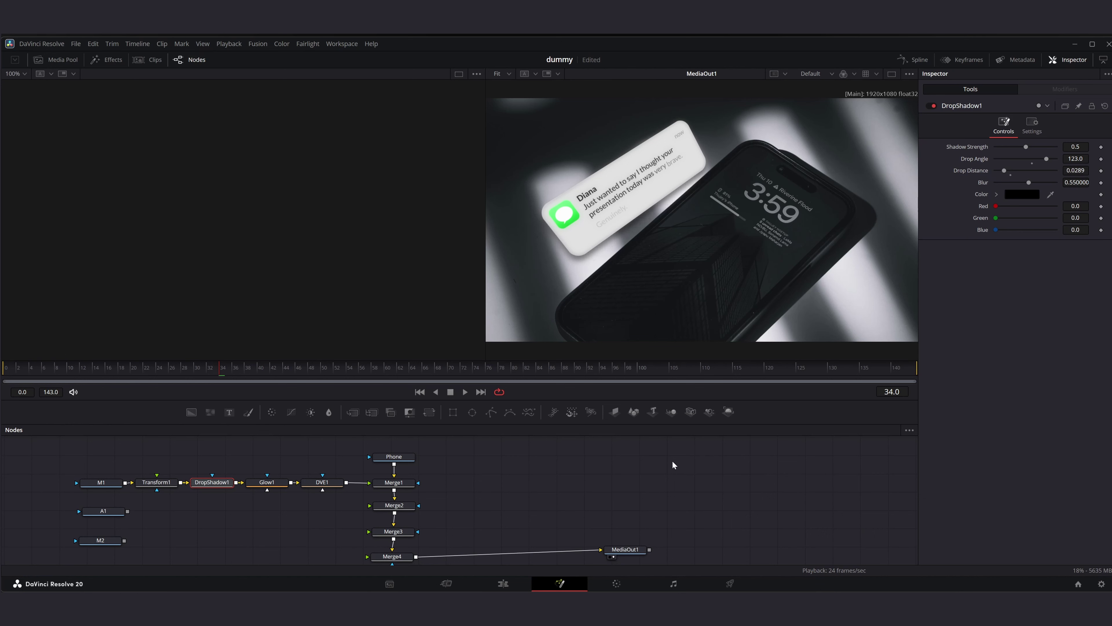
Step: Set DVE1's rotation to X 4.3, Y 31.1, Z 37.3, X shear to -0.123 and center to about X 0.428, Y 0.345
left_click(320, 482)
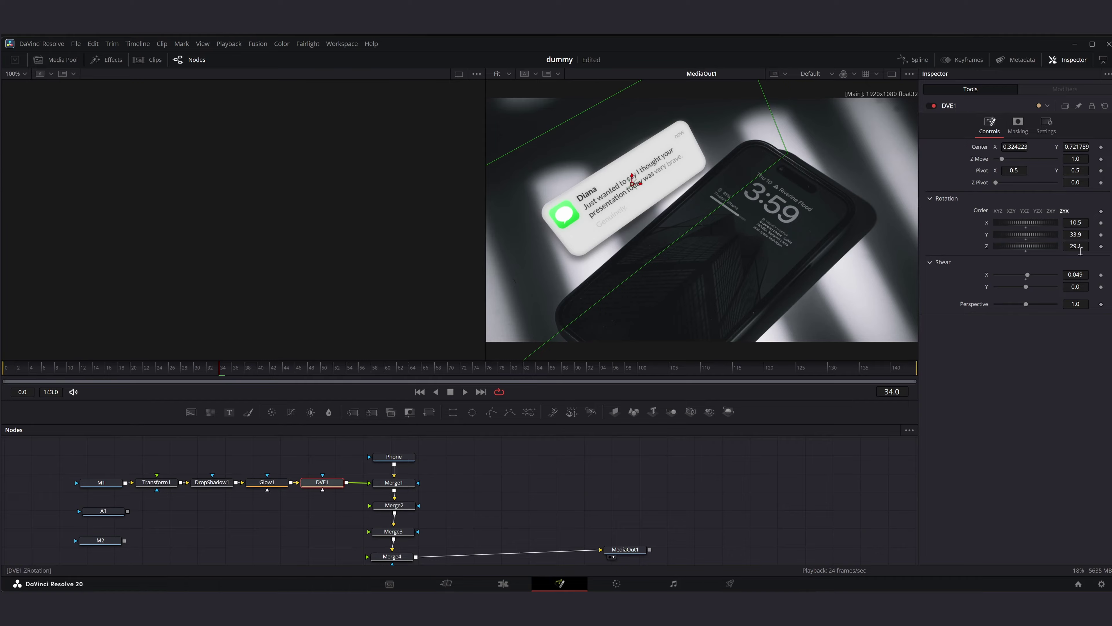
left_click_drag(1081, 249, 1073, 275)
mouse_move(1078, 222)
left_mouse_down()
mouse_move(1067, 222)
mouse_move(1081, 249)
mouse_move(1064, 234)
left_mouse_up()
left_click_drag(633, 181, 574, 155)
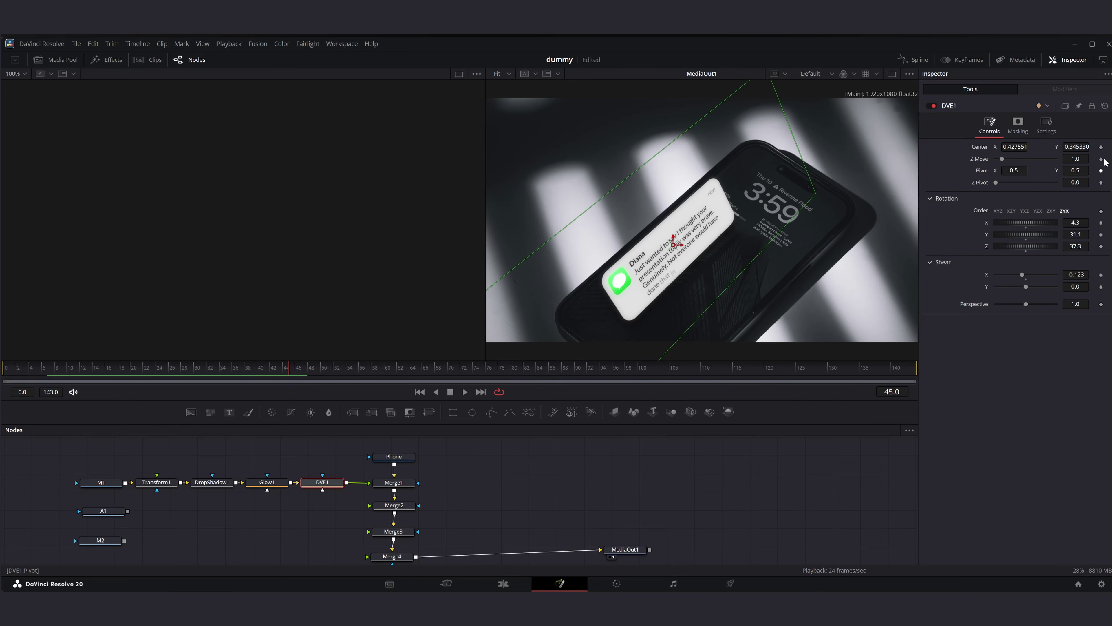
Step: Keyframe DVE1's center at frame 45 and move it to about X 0.290, Y 0.760 at frame 50
left_click(1102, 147)
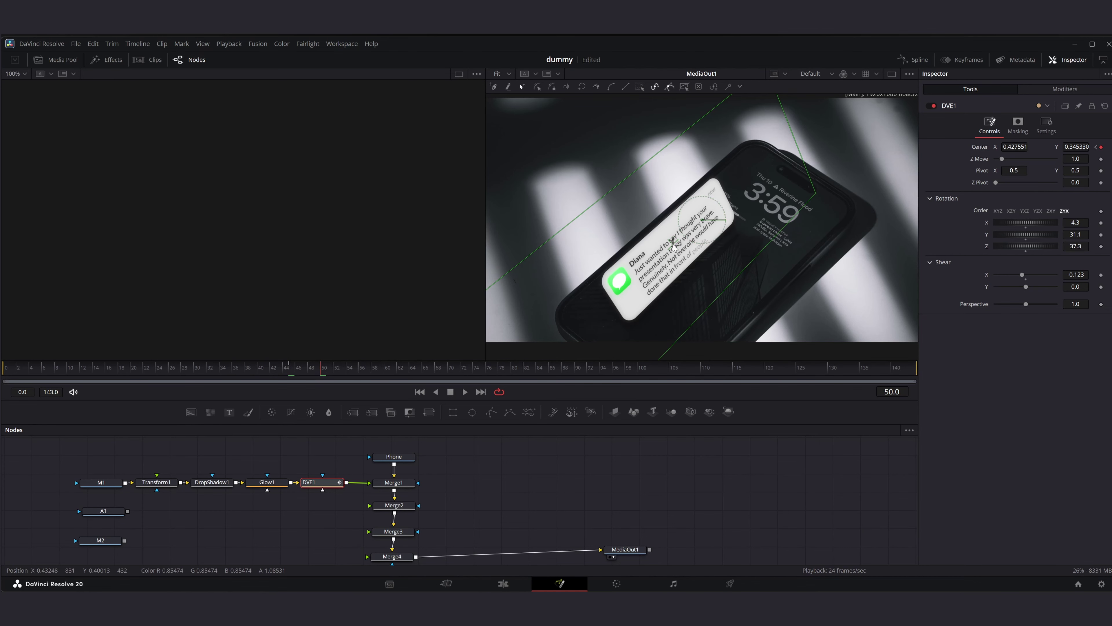
left_click_drag(675, 245, 618, 178)
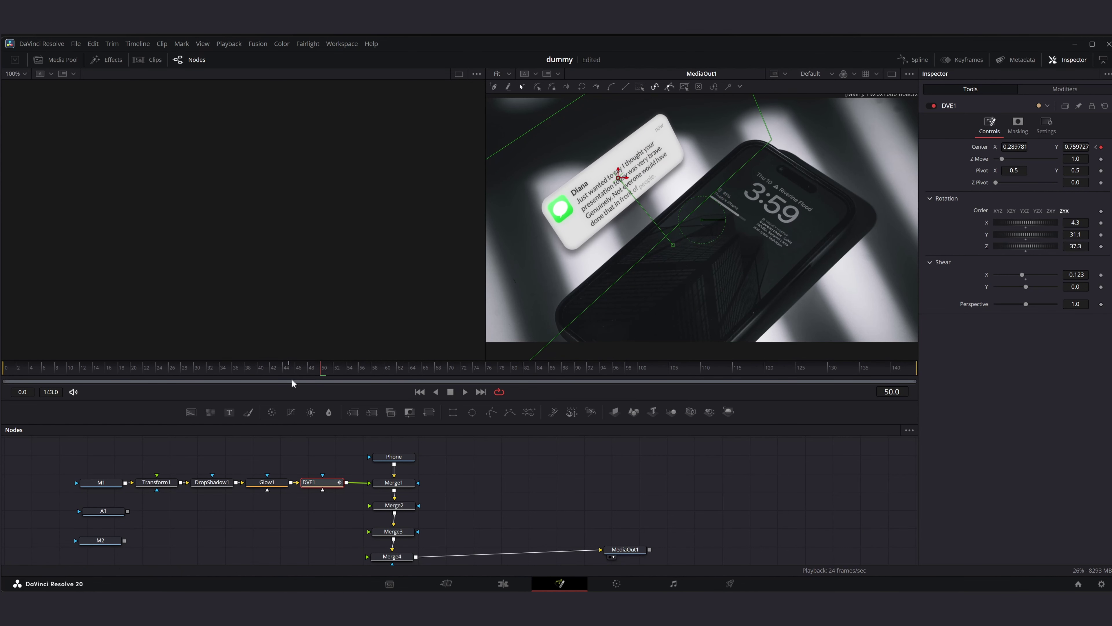
left_click_drag(292, 370, 333, 372)
Step: Connect A1 to Merge2 and insert copies of Transform1, DropShadow1, Glow1 and DVE1 between them
left_click(111, 511)
left_click_drag(127, 511, 370, 506)
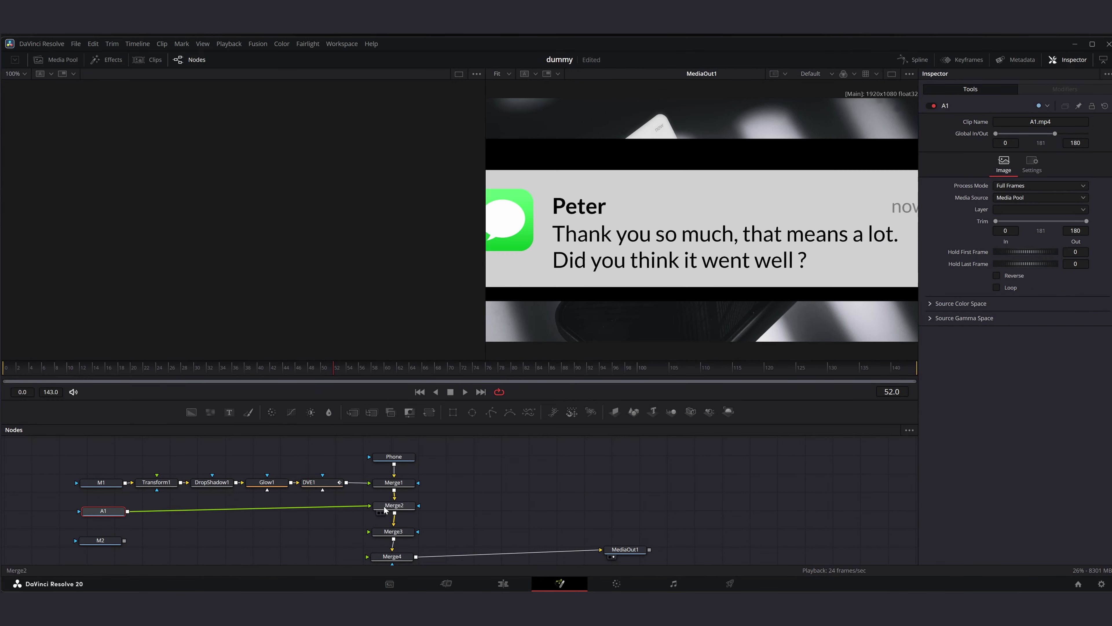
left_click_drag(167, 480, 167, 482)
left_click_drag(160, 451, 341, 489)
key("ctrl+c")
left_click(176, 515)
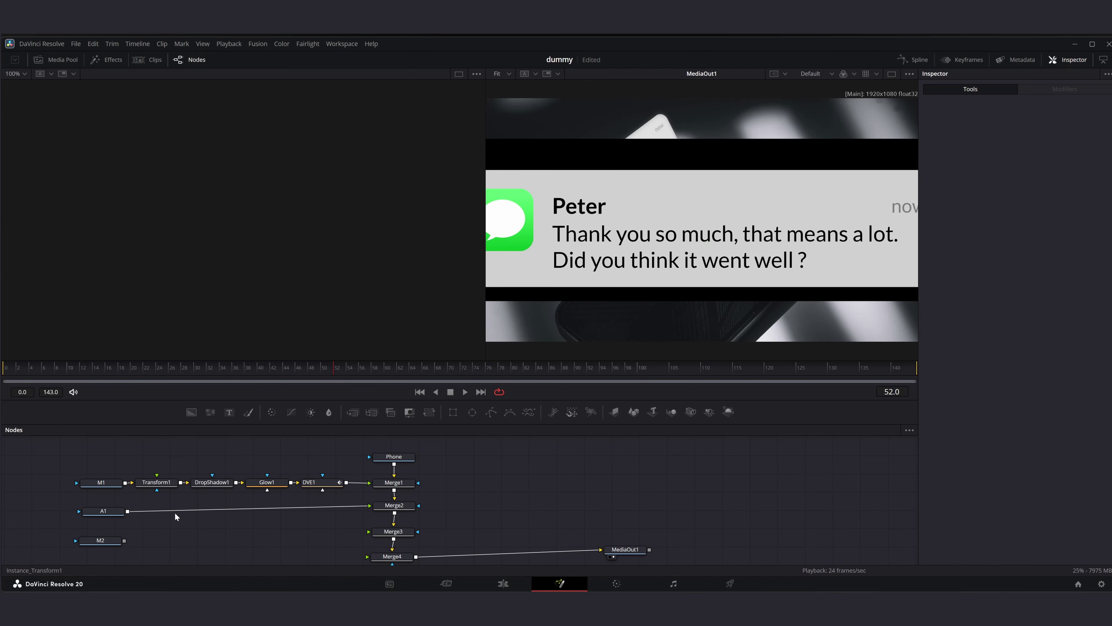
key("ctrl+v")
left_click_drag(130, 518, 163, 508)
Step: Rename the copied transform and drop shadow nodes in the A1 chain as Transform2 and DropShadow2
left_click(332, 508)
key("F2")
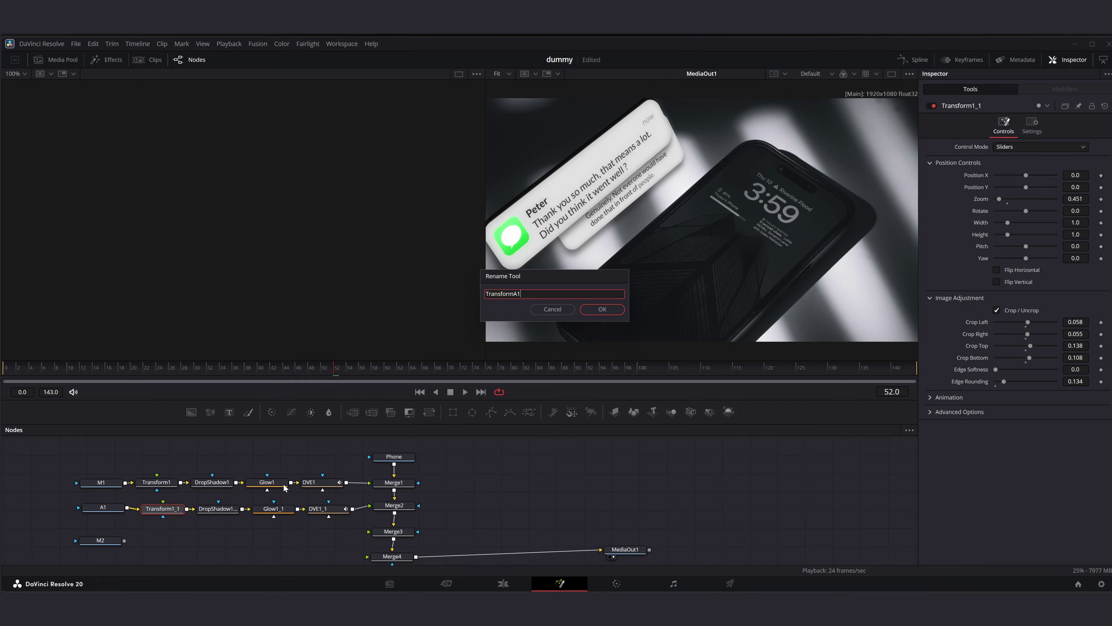
key("Return")
left_click(217, 509)
key("F2")
key("BackSpace")
key("BackSpace")
key("BackSpace")
type("2")
key("Return")
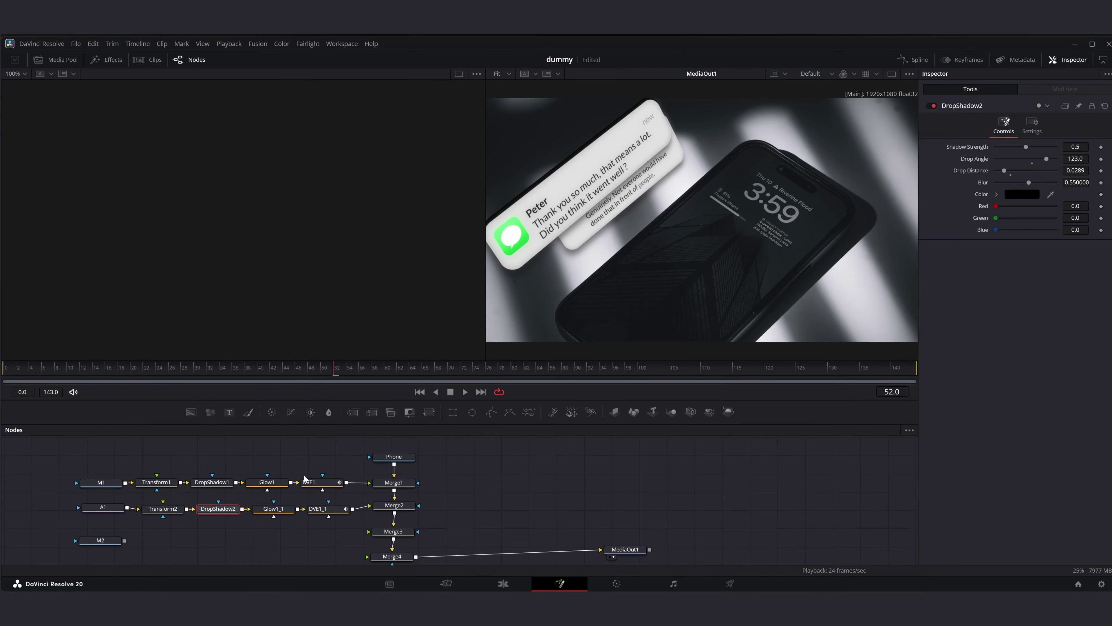
Step: Rename the copied glow and DVE nodes in the A1 chain as Glow2 and DVE2
left_click(279, 508)
key("F2")
key("BackSpace")
key("BackSpace")
key("BackSpace")
type("3")
key("Return")
key("F2")
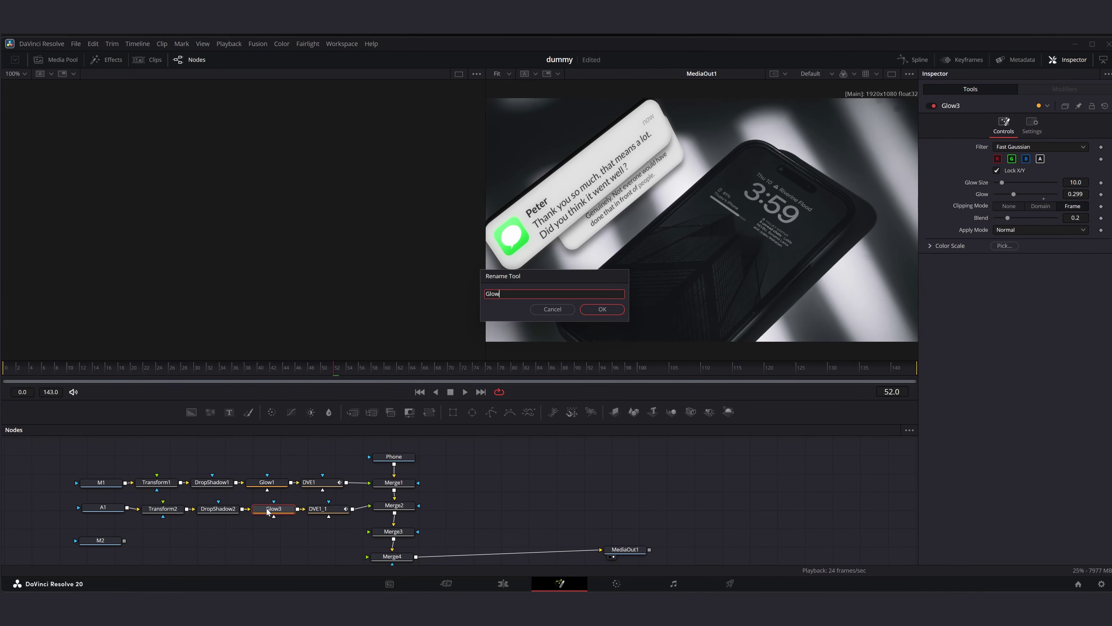
key("BackSpace")
type("2")
left_click(332, 511)
key("F2")
key("BackSpace")
key("BackSpace")
key("BackSpace")
type("2")
key("Return")
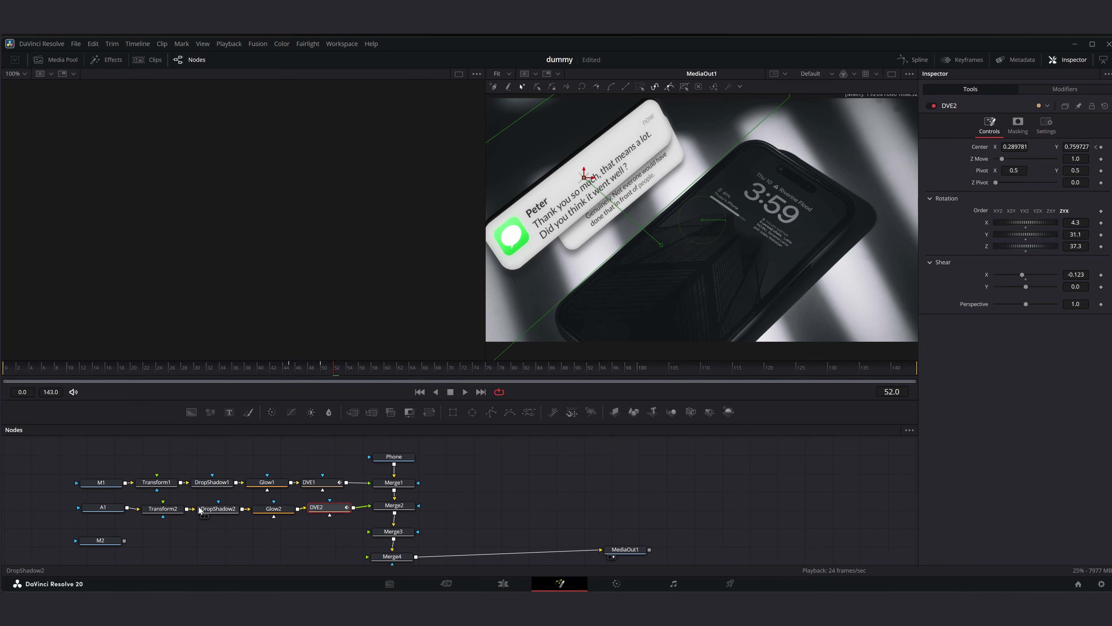
Step: Set Transform2's top crop to 0.196 and its zoom to 0.325
left_click(163, 508)
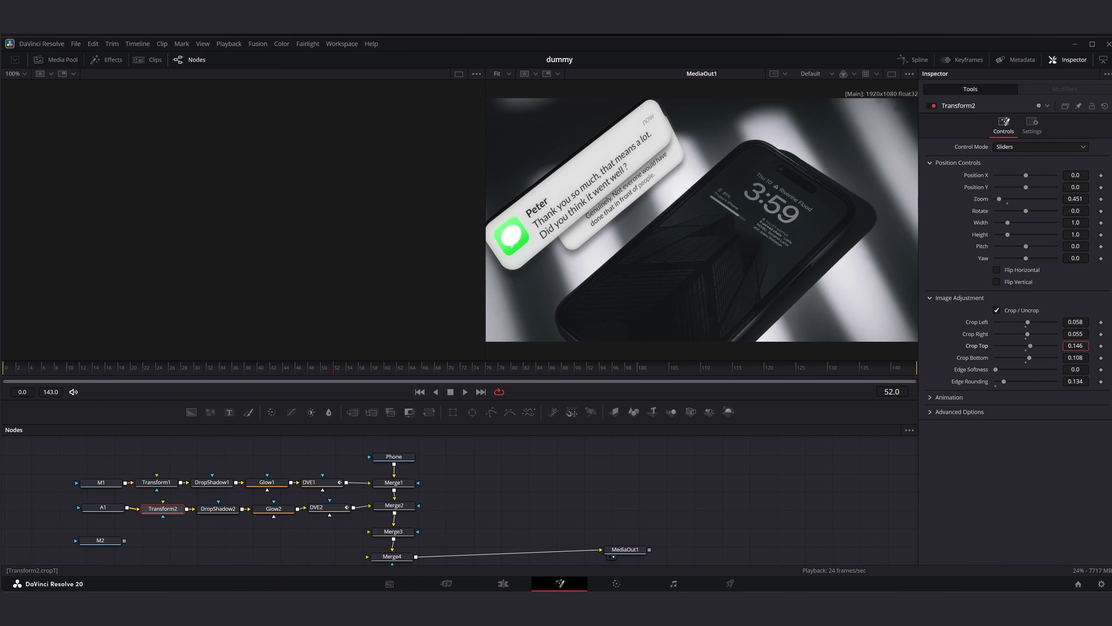
right_click(1082, 349)
left_click(938, 405)
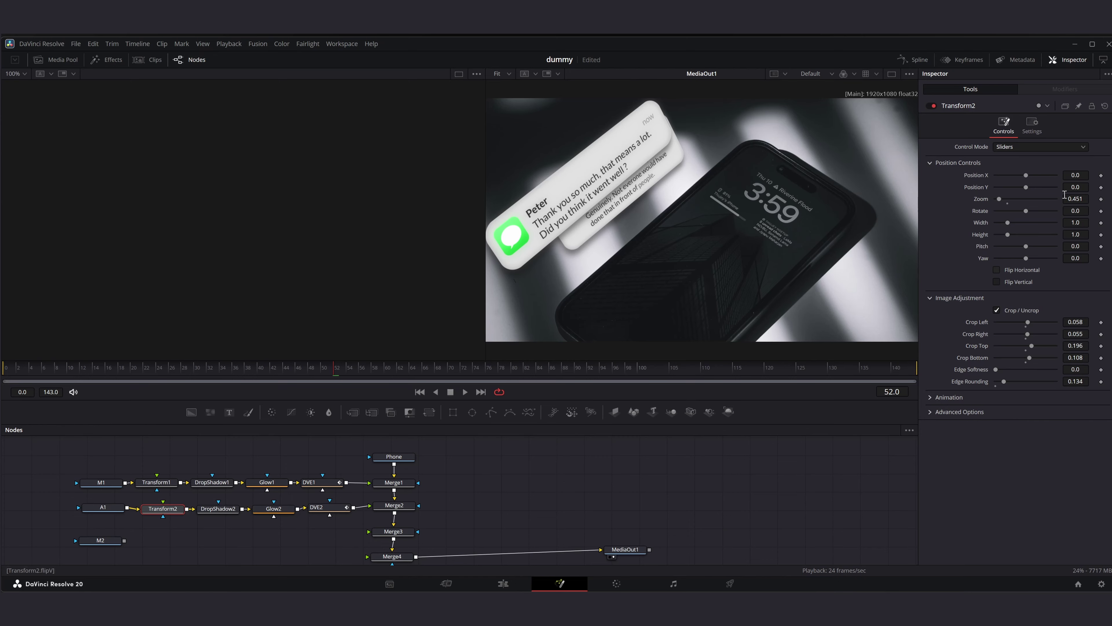
left_click_drag(1075, 199, 1017, 199)
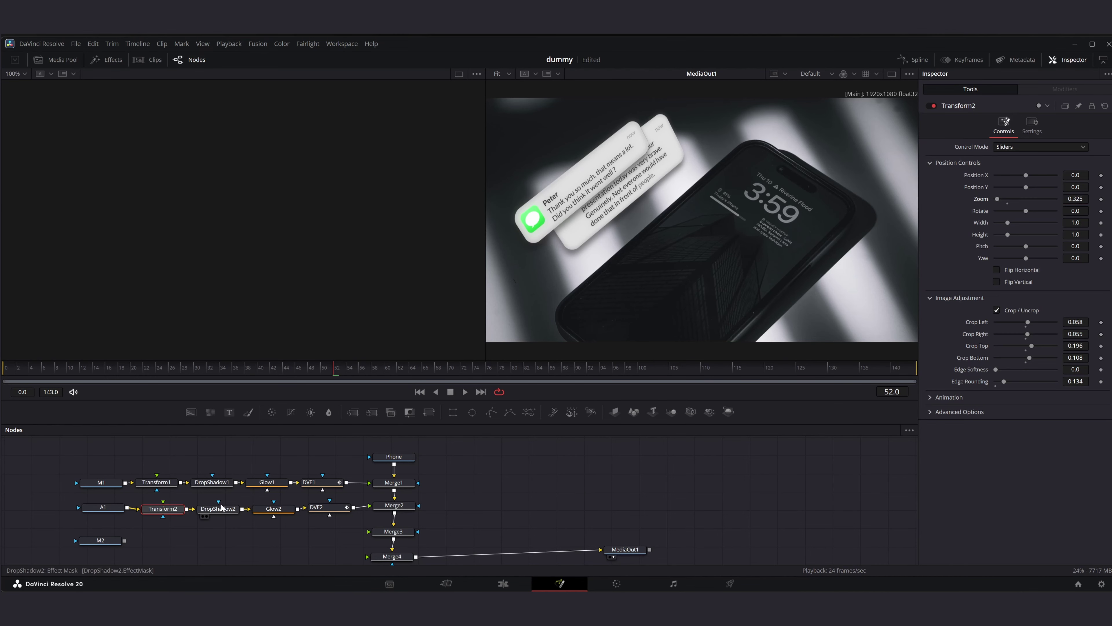
Step: Show DVE2's displacement curve in the Spline editor and shift both of its keyframes to start at frame 75
left_click(328, 507)
mouse_move(320, 371)
left_mouse_down()
mouse_move(288, 370)
mouse_move(330, 371)
left_mouse_up()
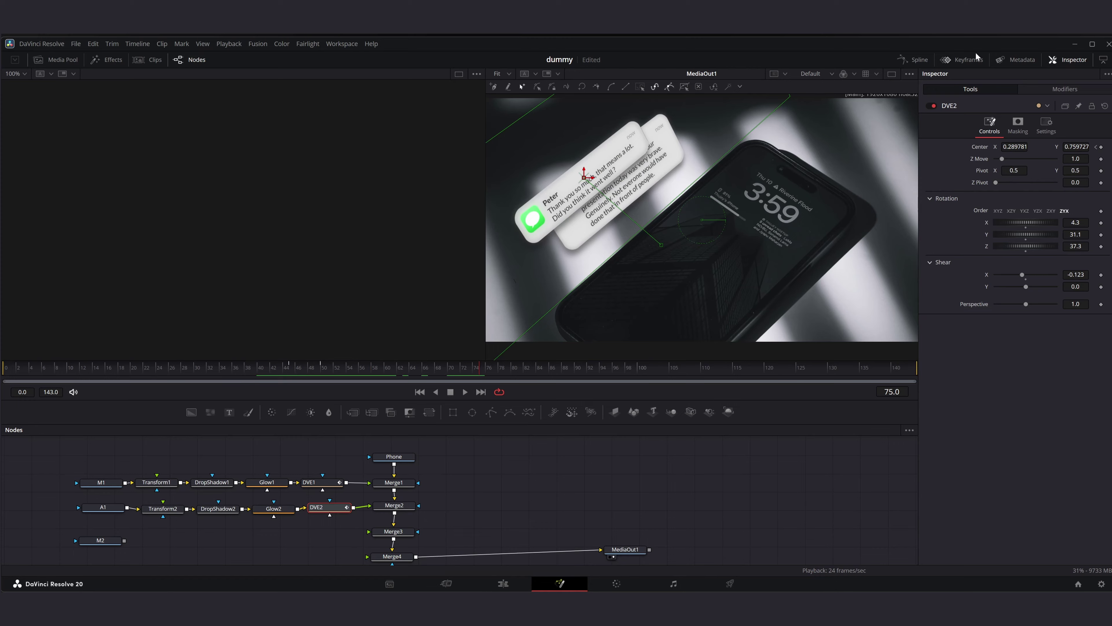
left_click(914, 60)
left_click(474, 489)
left_click(875, 430)
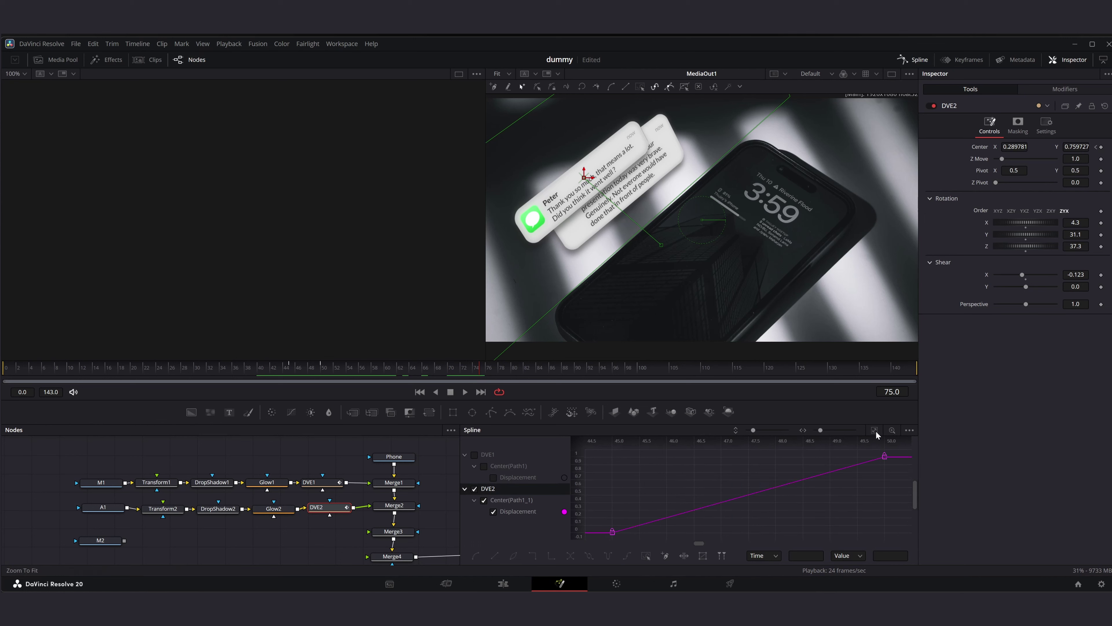
scroll(839, 507, "down", 4)
left_click_drag(837, 508, 626, 494)
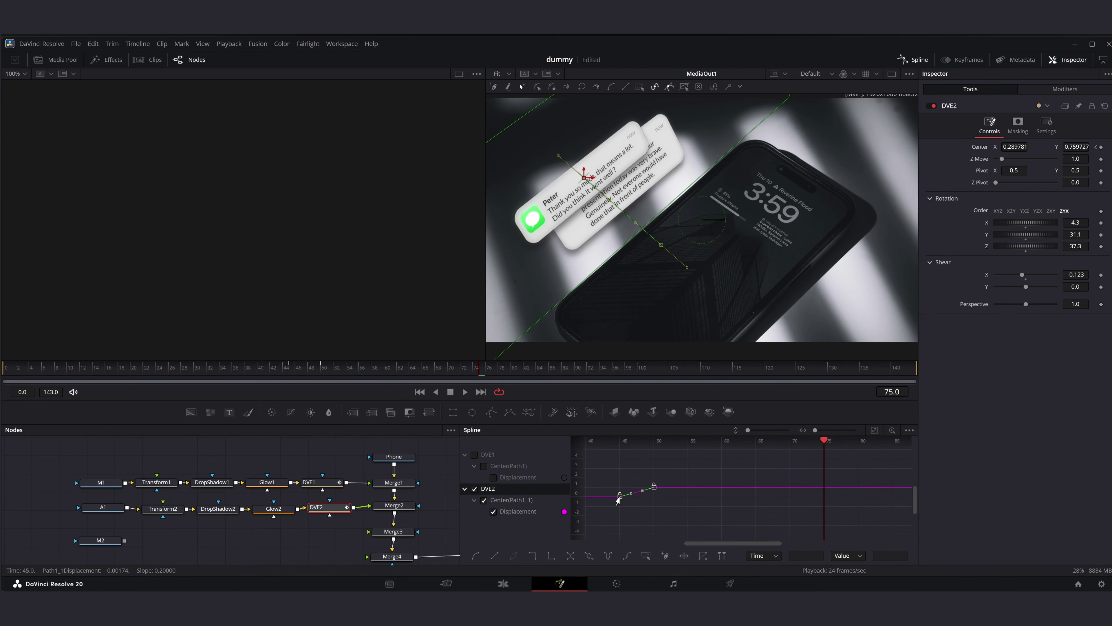
left_click_drag(618, 501, 822, 505)
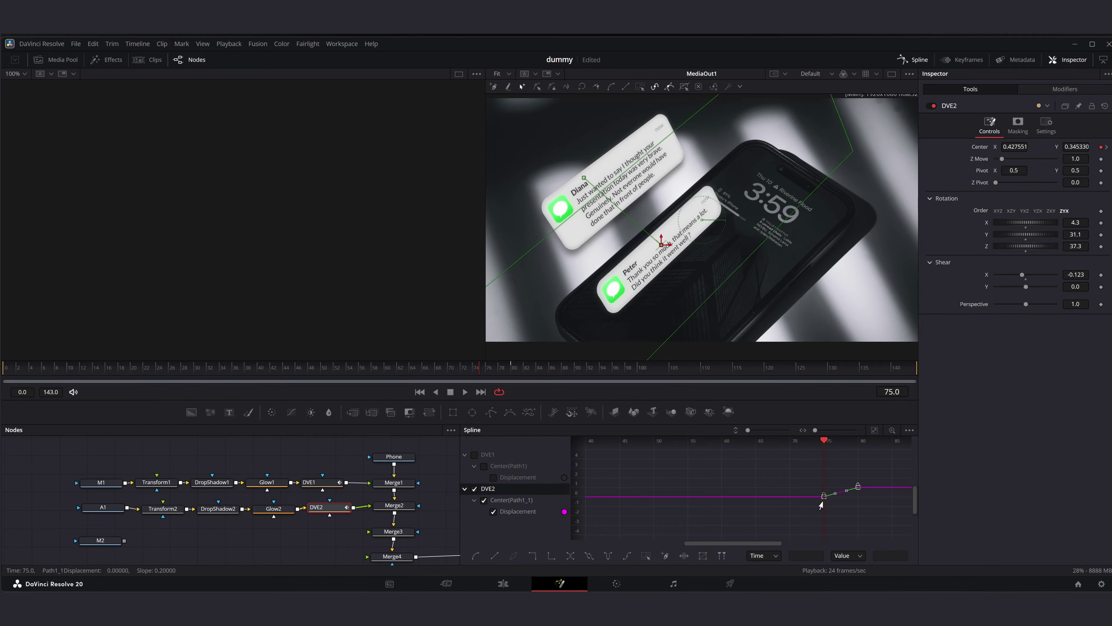
Step: Set DVE2's center to about X 0.404, Y 0.821 at frame 80 and about X 0.473, Y 0.520 at frame 75
left_click_drag(481, 370, 512, 380)
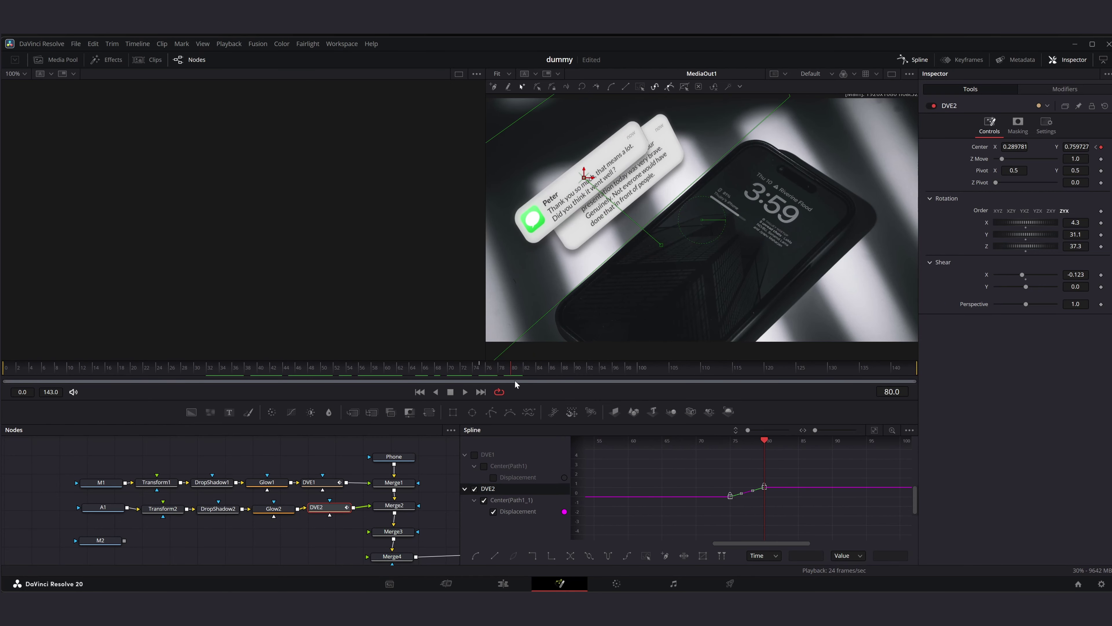
left_click_drag(585, 178, 647, 169)
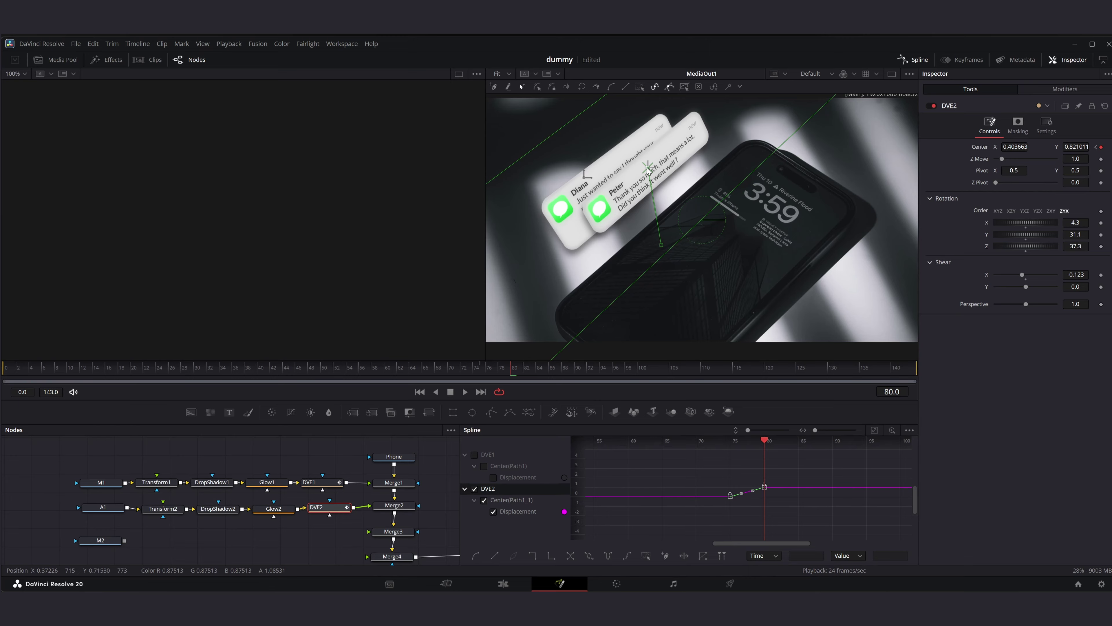
left_click(479, 367)
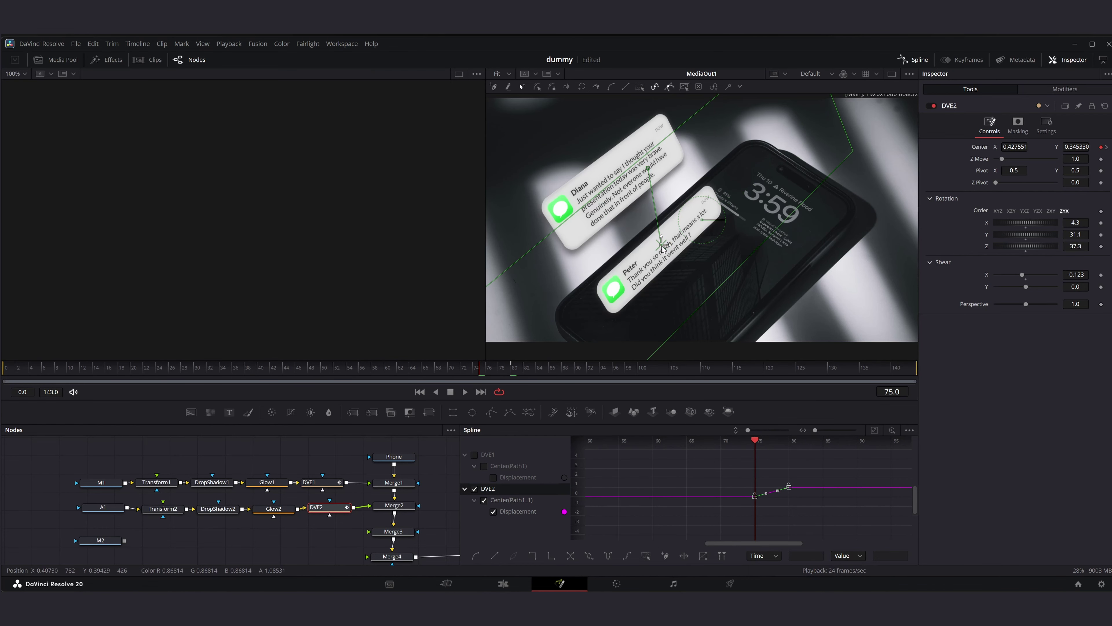
left_click_drag(661, 245, 690, 219)
mouse_move(479, 366)
left_mouse_down()
mouse_move(435, 366)
mouse_move(515, 361)
mouse_move(296, 364)
mouse_move(491, 368)
mouse_move(481, 368)
left_mouse_up()
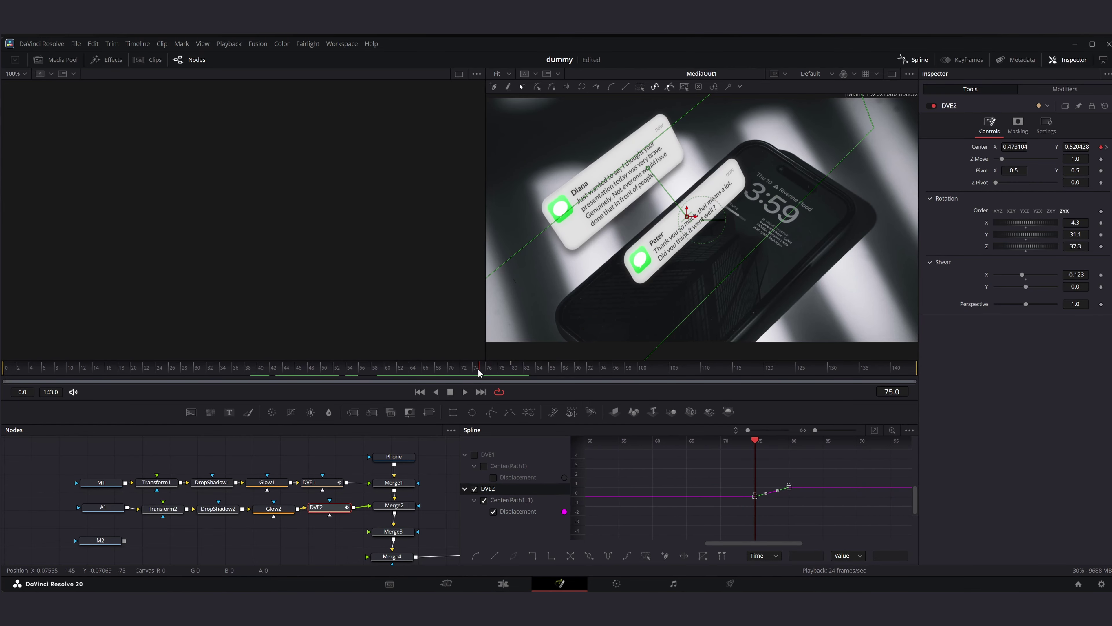
Step: Keyframe DVE1's center at frame 75, move it to about X 0.215, Y 1.002 at frame 80, and preview the motion
left_click(318, 483)
left_click(1101, 147)
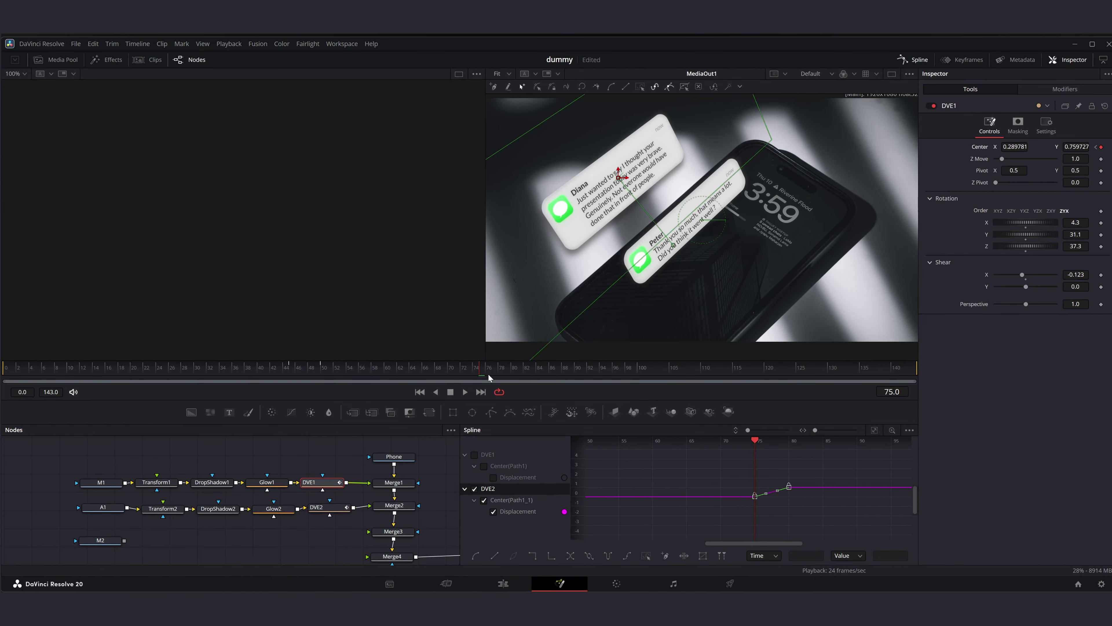
left_click(513, 372)
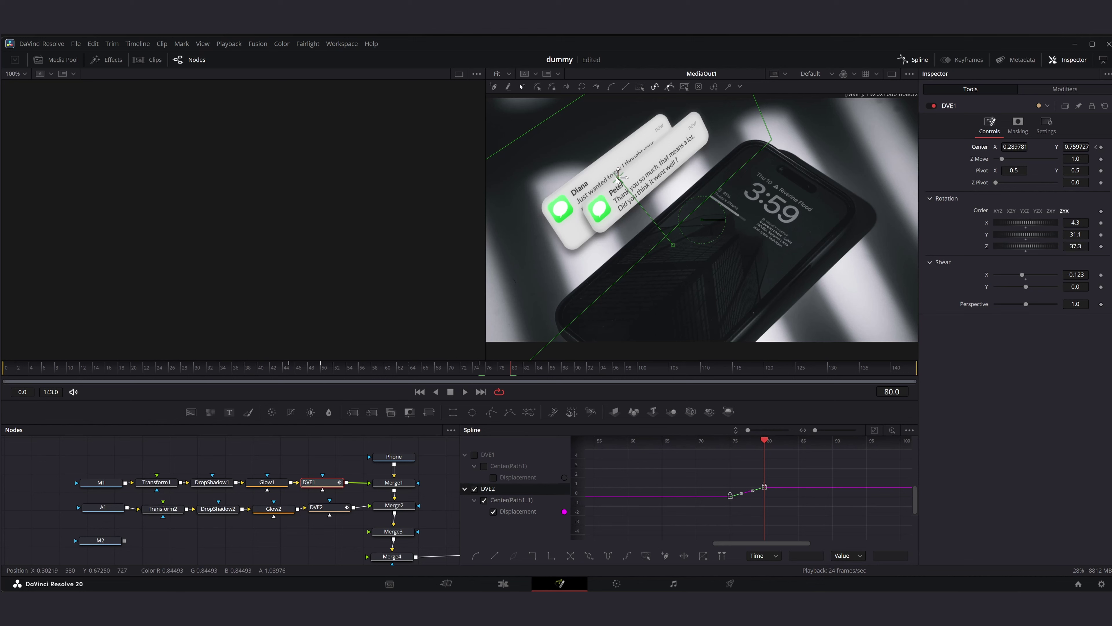
left_click_drag(621, 178, 589, 139)
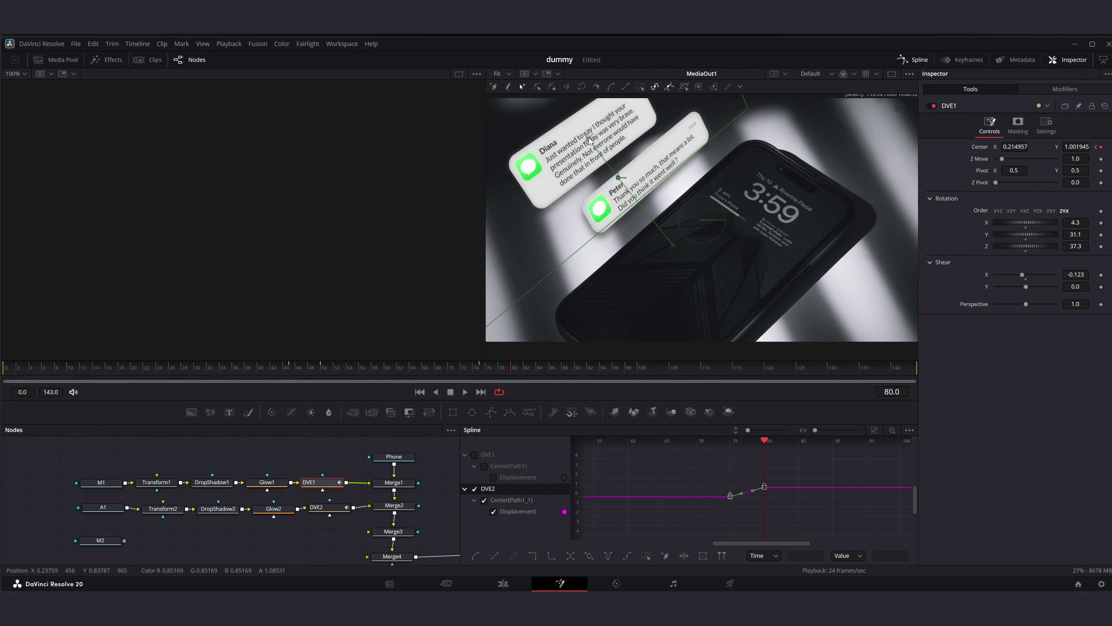
left_click(239, 368)
key("space")
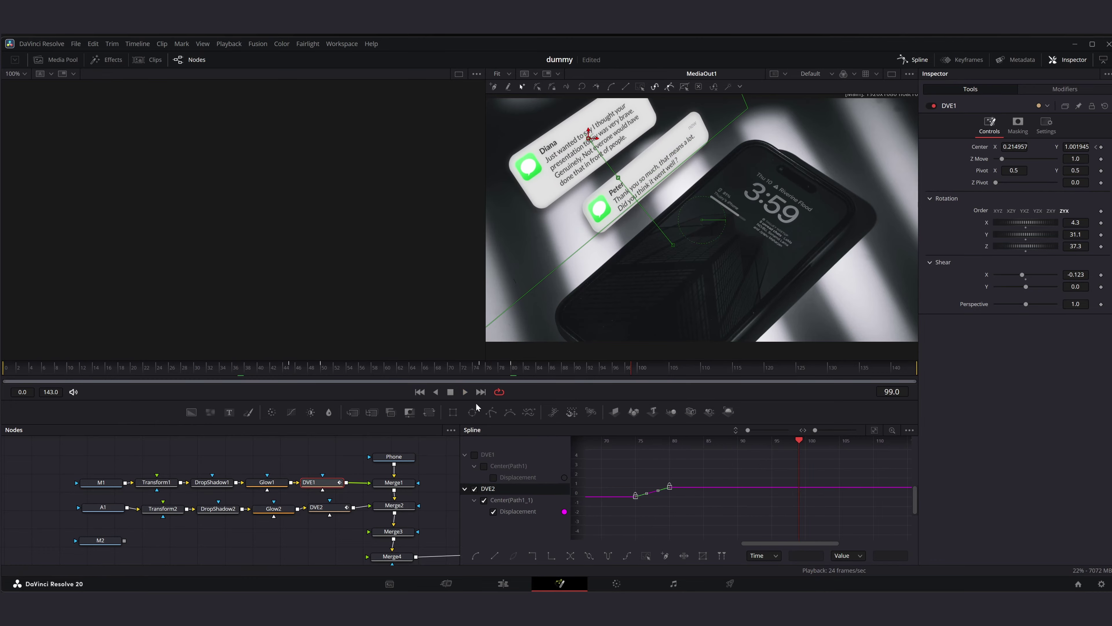
Step: Copy the A1 chain's transform, drop shadow, glow and DVE nodes onto M2 and connect the new chain to Merge3
mouse_move(124, 541)
left_mouse_down()
mouse_move(393, 531)
mouse_move(109, 536)
left_mouse_up()
left_click(147, 533)
left_click_drag(157, 498, 314, 522)
key("ctrl+c")
left_click(112, 535)
key("ctrl+v")
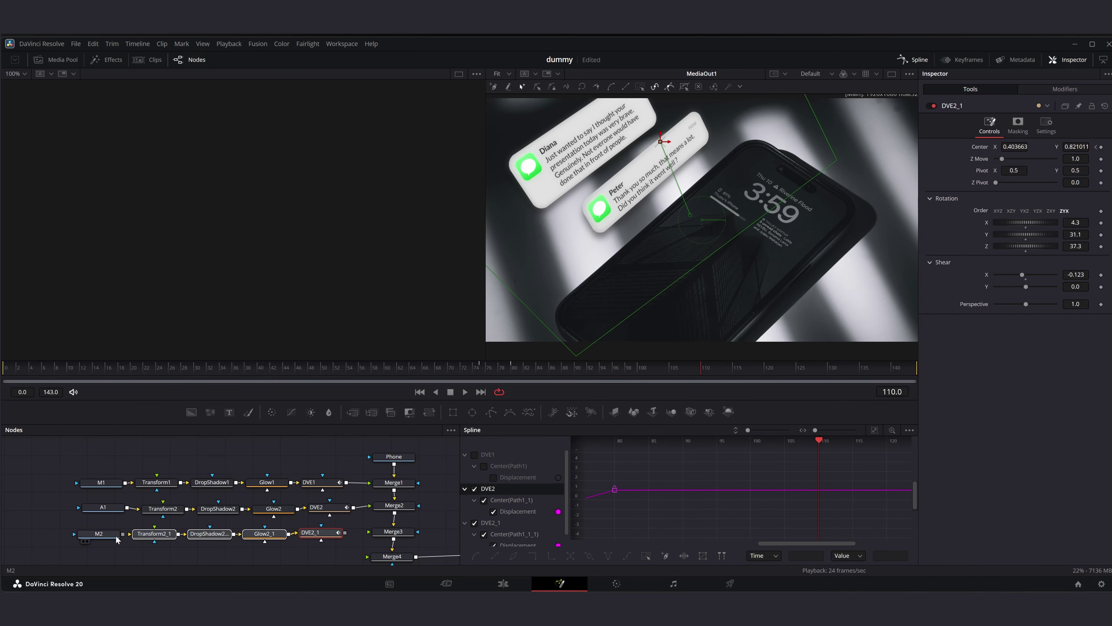
left_click_drag(141, 539, 143, 536)
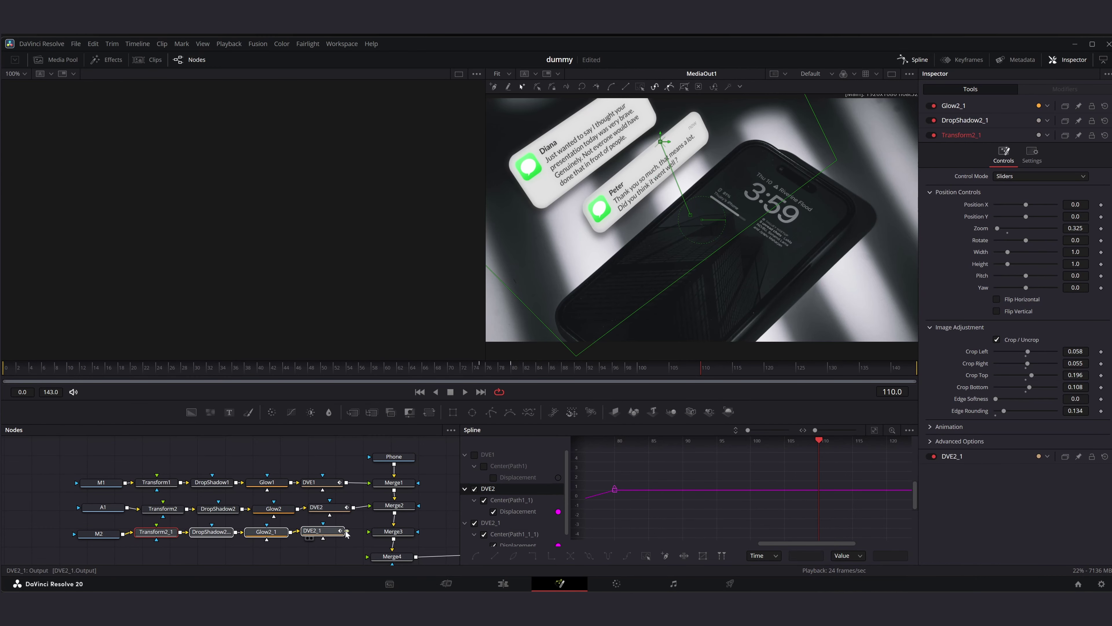
left_click_drag(347, 530, 384, 536)
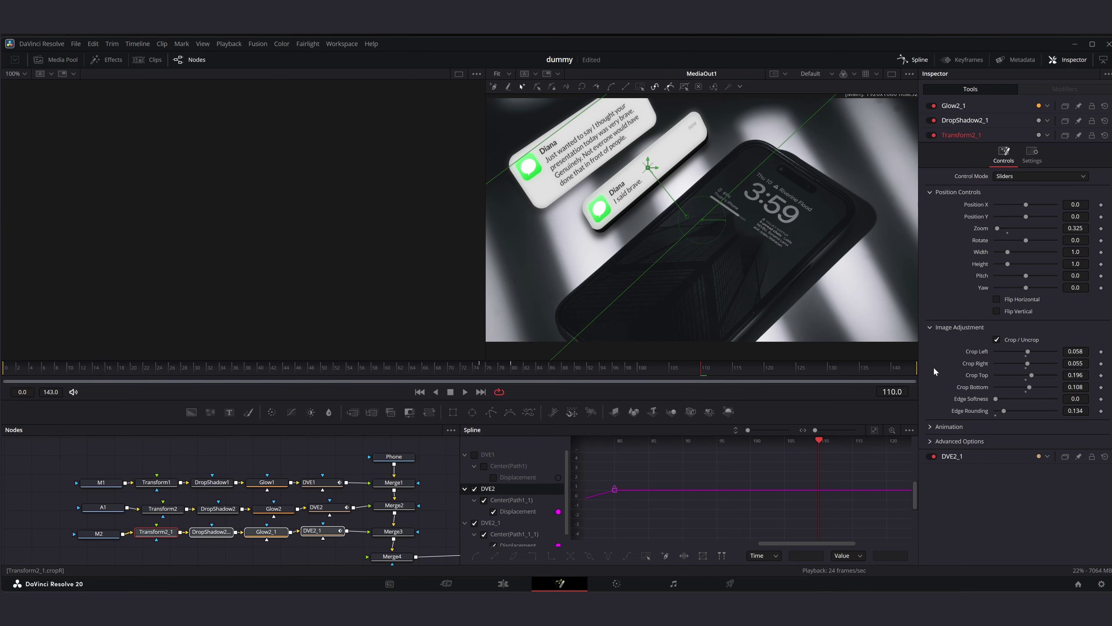
Step: Set Transform2_1's bottom crop to 0.19
left_click(265, 559)
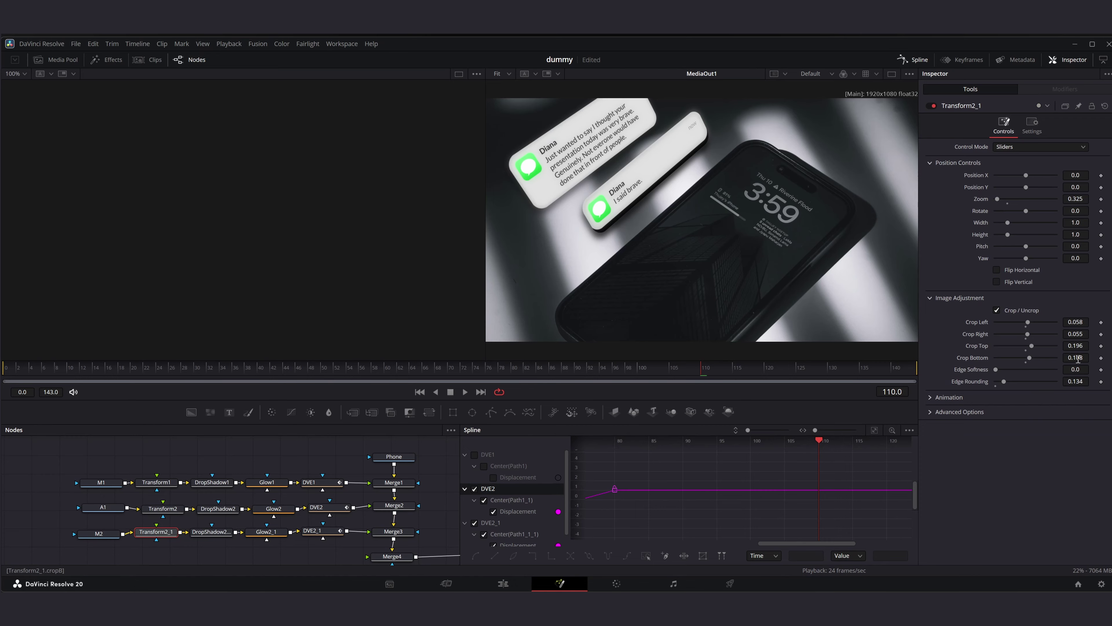
left_click_drag(1029, 358, 1032, 357)
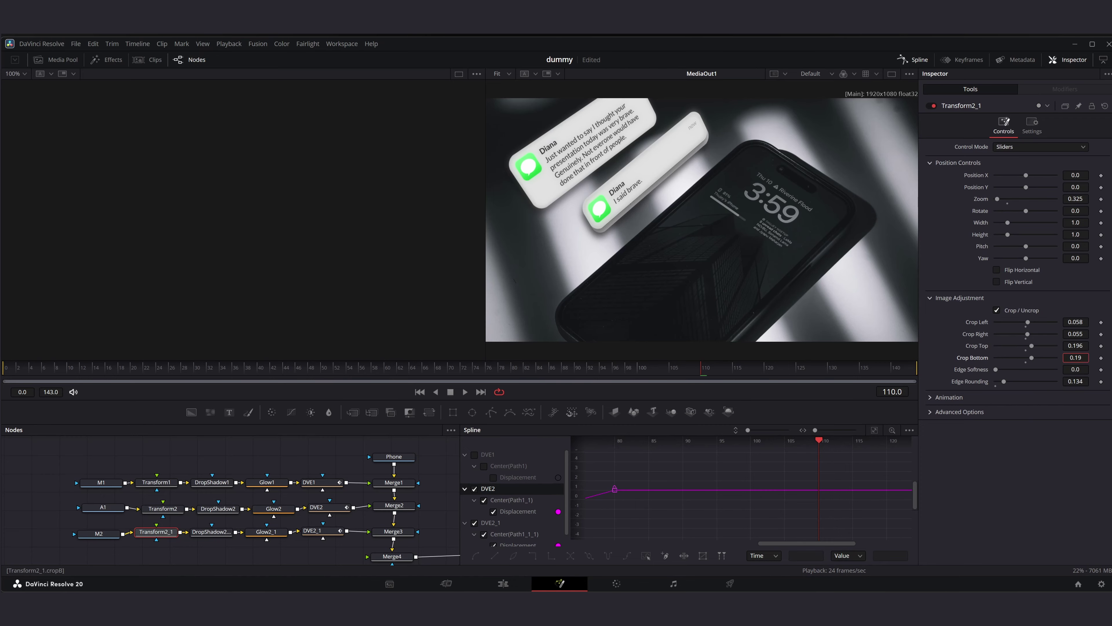
Step: Keyframe DVE2_1's center at frames 110 and 115, placing it at about X 0.426, Y 0.380 at frame 110
left_click(319, 531)
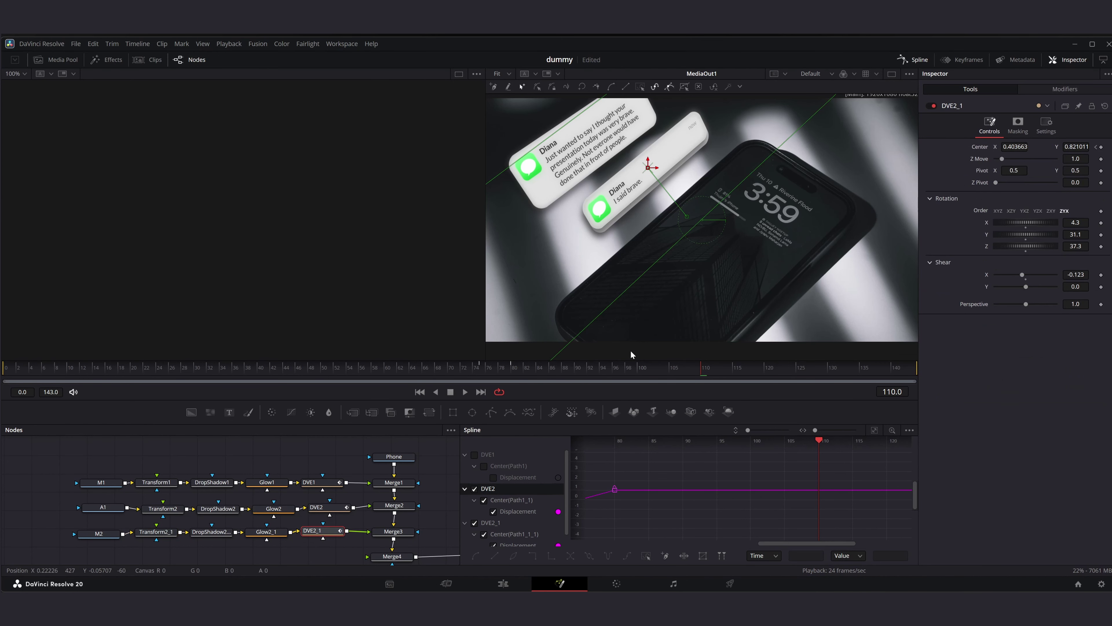
left_click(735, 370)
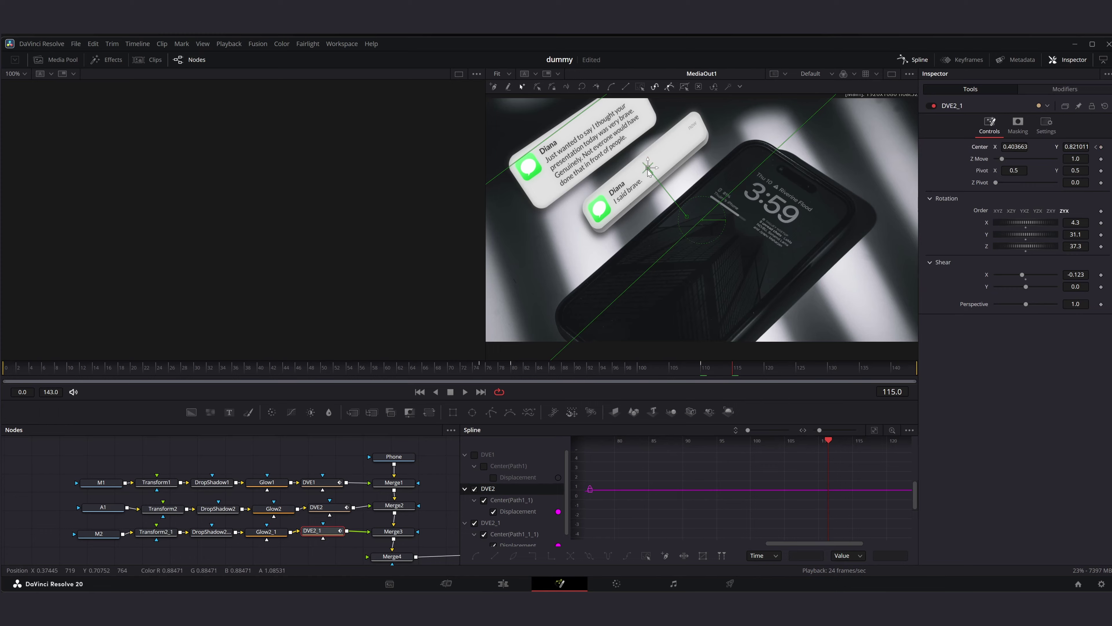
left_click_drag(648, 167, 661, 241)
left_click(701, 369)
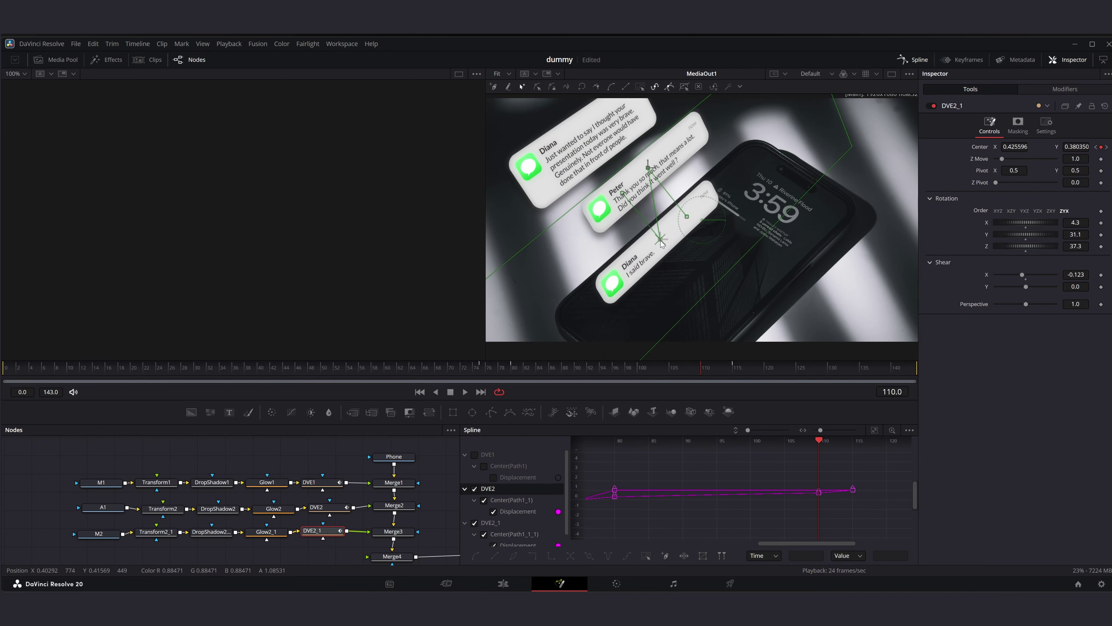
Step: Isolate DVE2_1's displacement curve in the Spline editor and delete its leftover keyframes at frames 75 and 80
left_click_drag(701, 368, 515, 380)
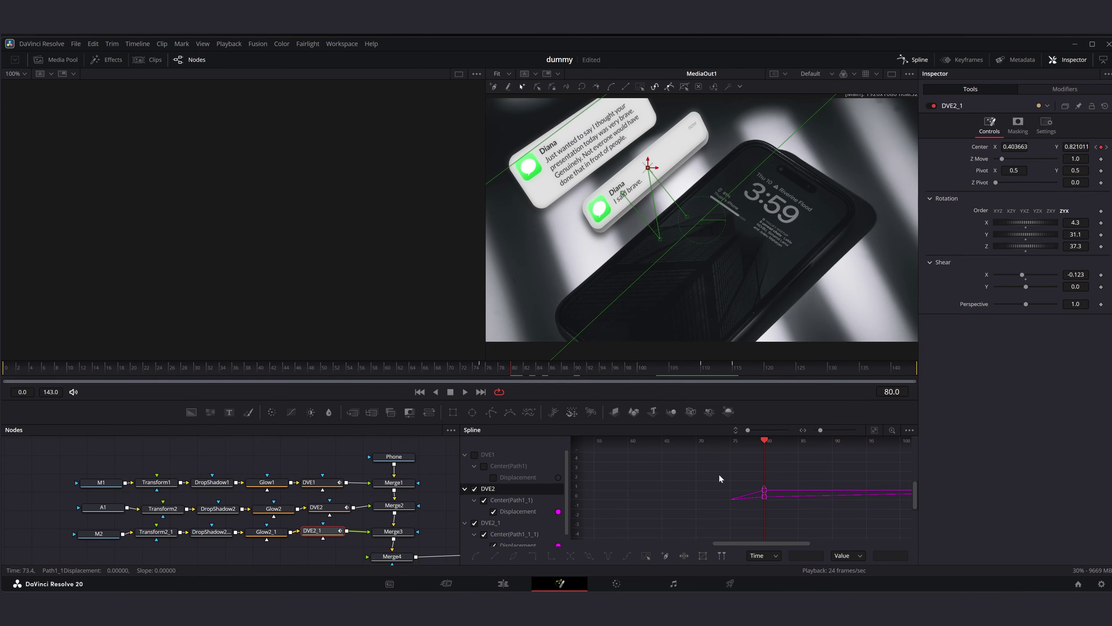
left_click(474, 490)
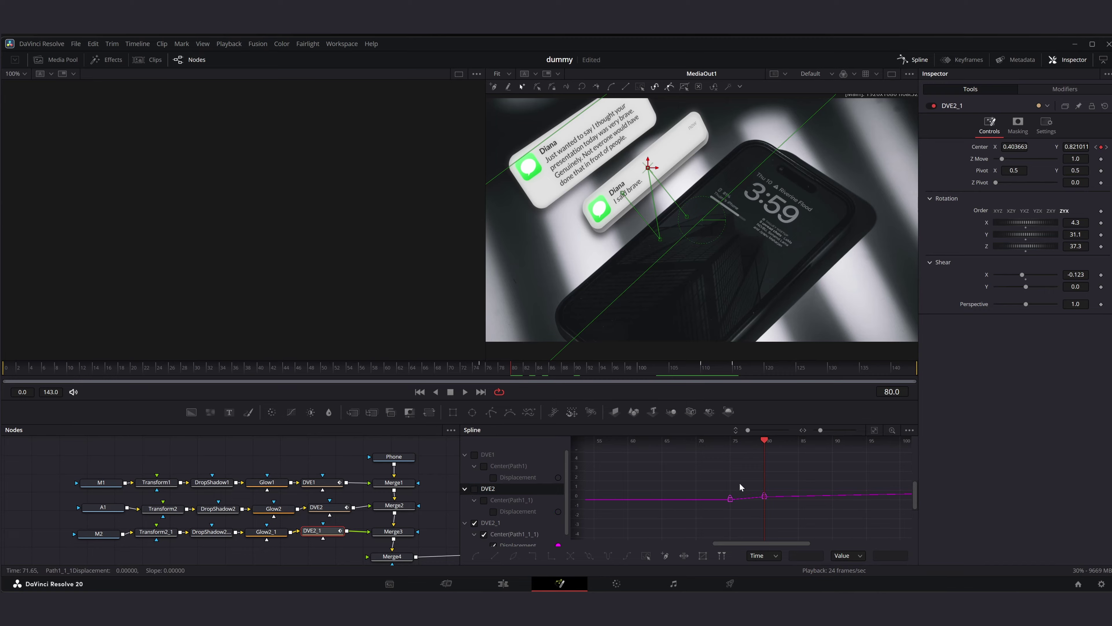
left_click_drag(487, 370, 702, 380)
Step: Keyframe DVE1's center at frame 110 and move it to about X 0.138, Y 1.253 at frame 115
left_click(321, 482)
left_click(1101, 147)
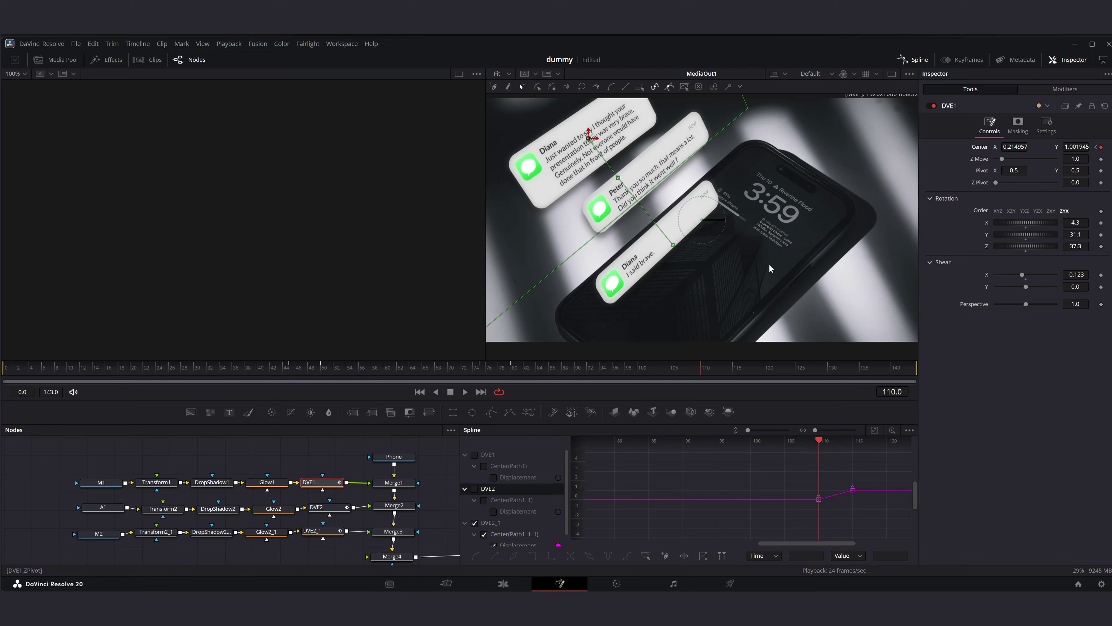
left_click(735, 370)
left_click_drag(589, 141, 566, 100)
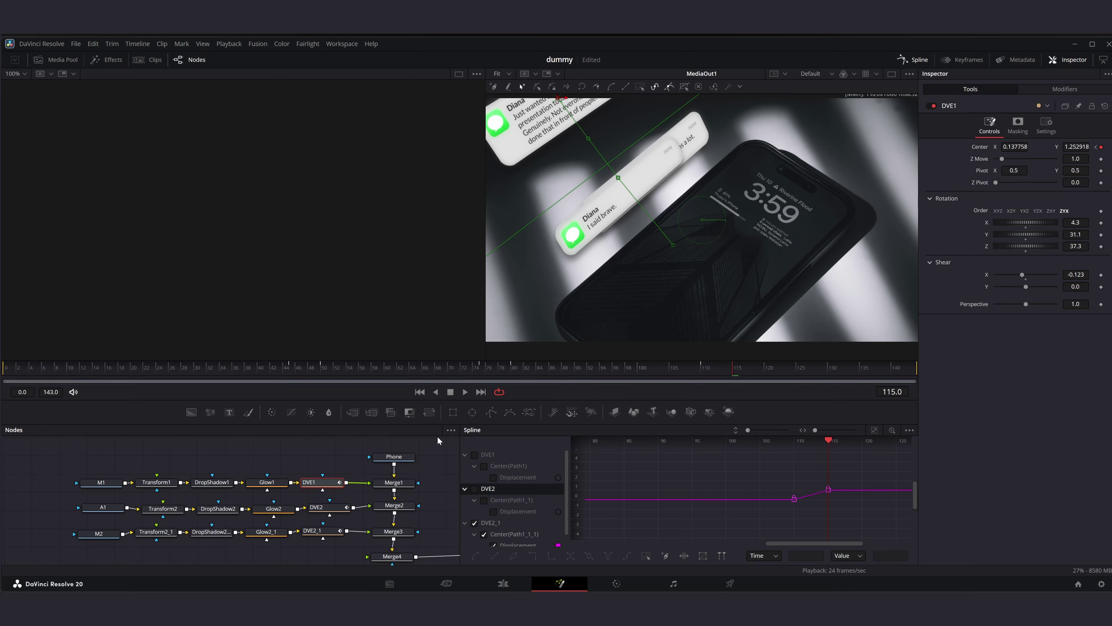
Step: Keyframe DVE2's center at frame 110, move it to about X 0.352, Y 1.049 at frame 115, and scrub through the motion
left_click(328, 511)
left_click(702, 368)
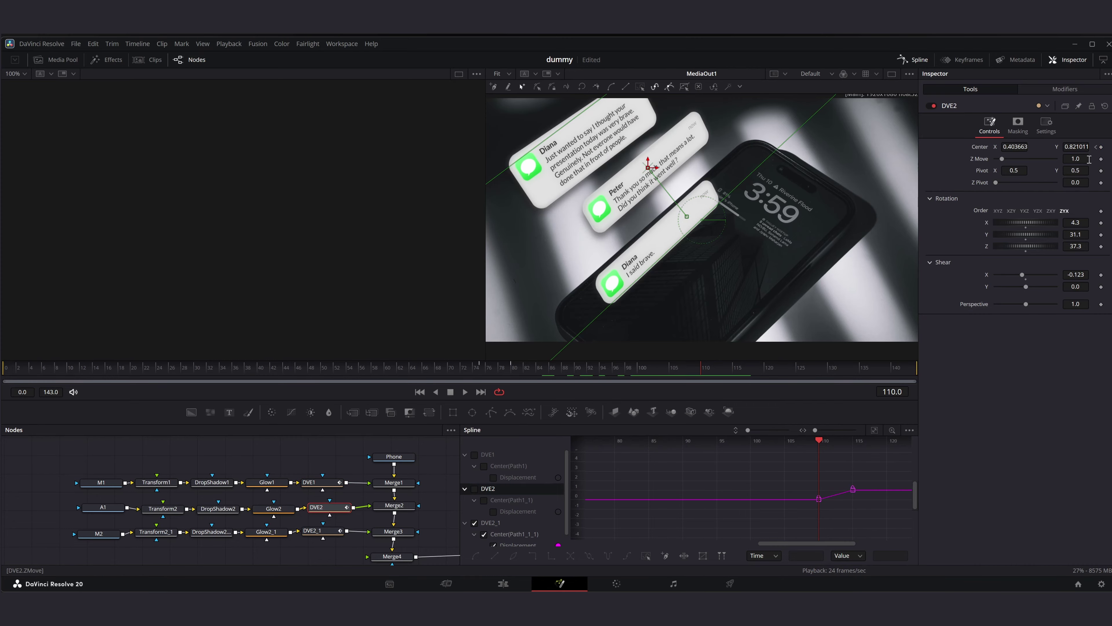
left_click(735, 369)
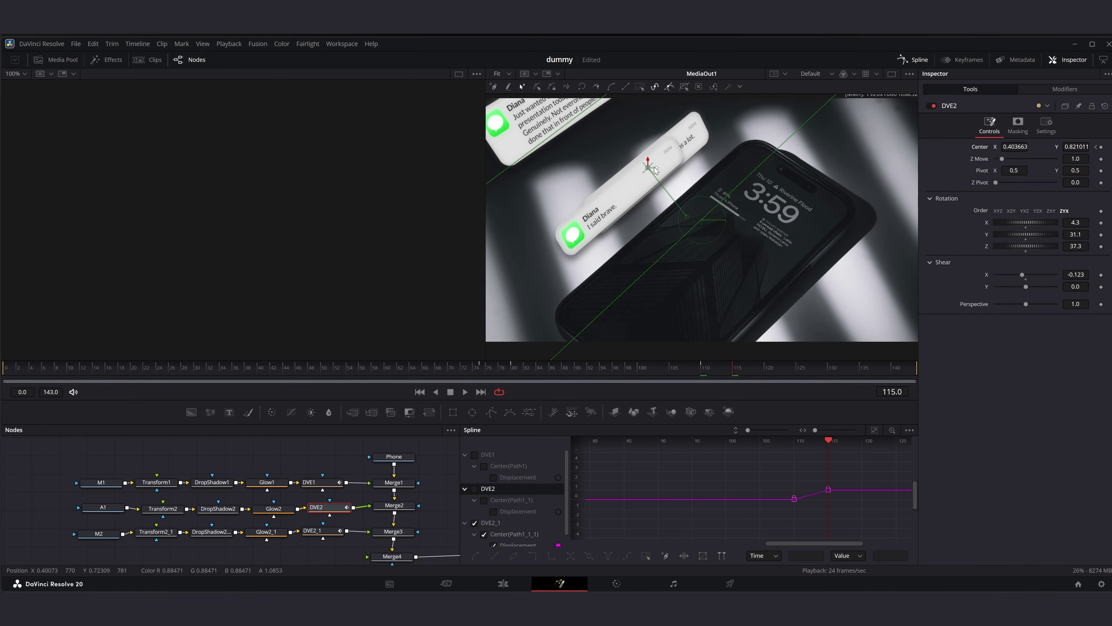
left_click_drag(652, 167, 621, 134)
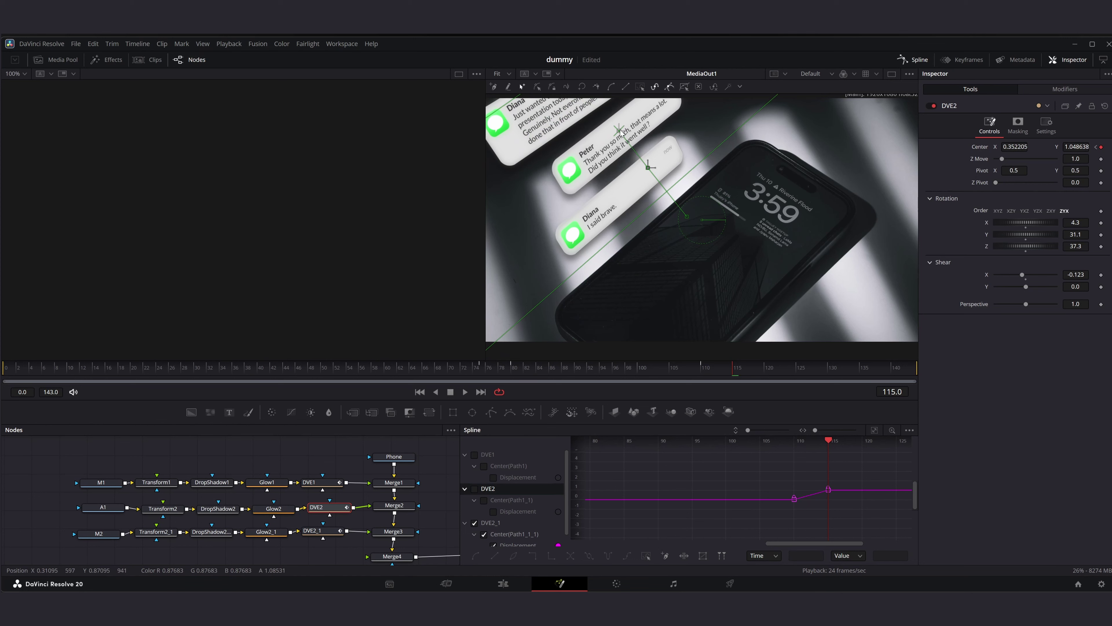
left_click_drag(651, 371, 772, 365)
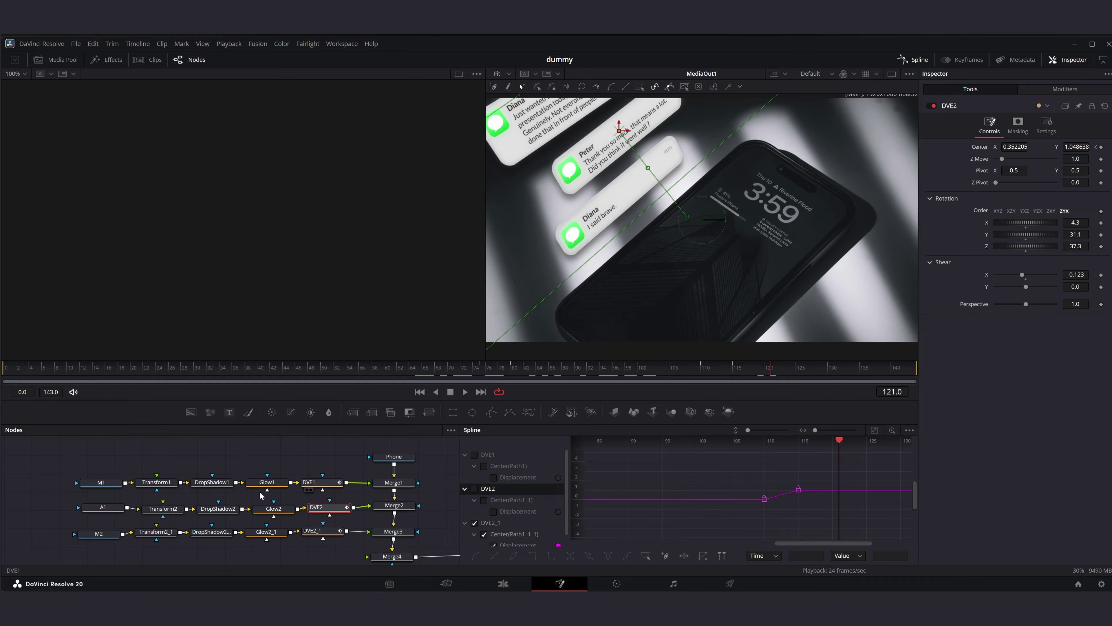
Step: Fit DVE2_1's displacement curve in the Spline editor and select all its keyframes for smoothing
left_click(309, 482)
left_click(874, 430)
key("ctrl+a")
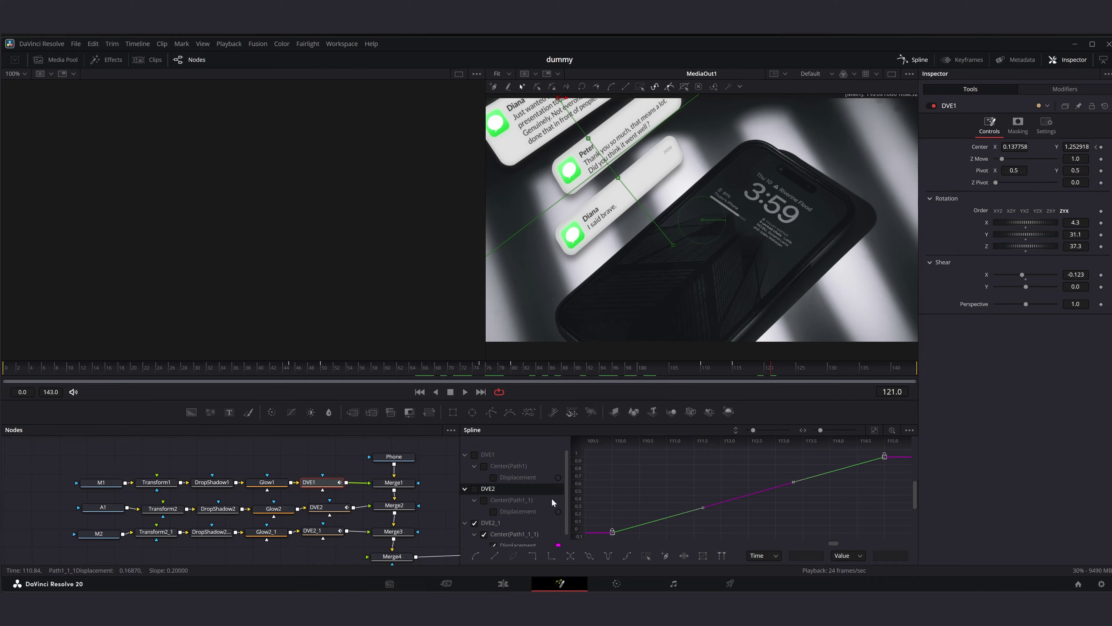
Step: Show only DVE2's displacement curve, fit it in the Spline editor, and smooth its keyframes at frames 110 and 115
left_click(475, 522)
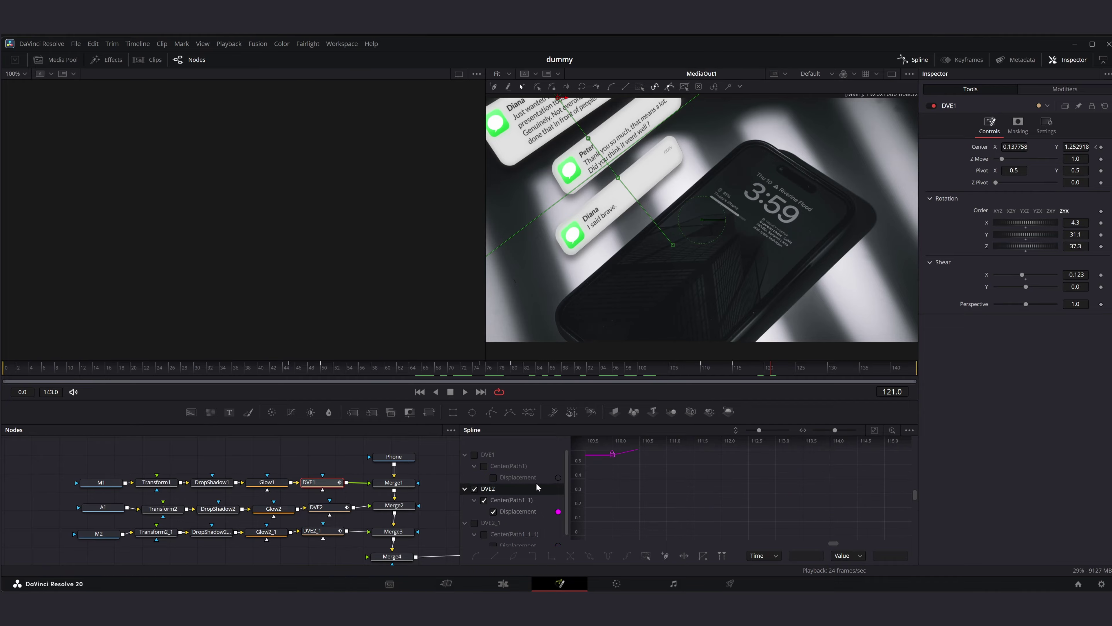
left_click(875, 430)
key("alt+s")
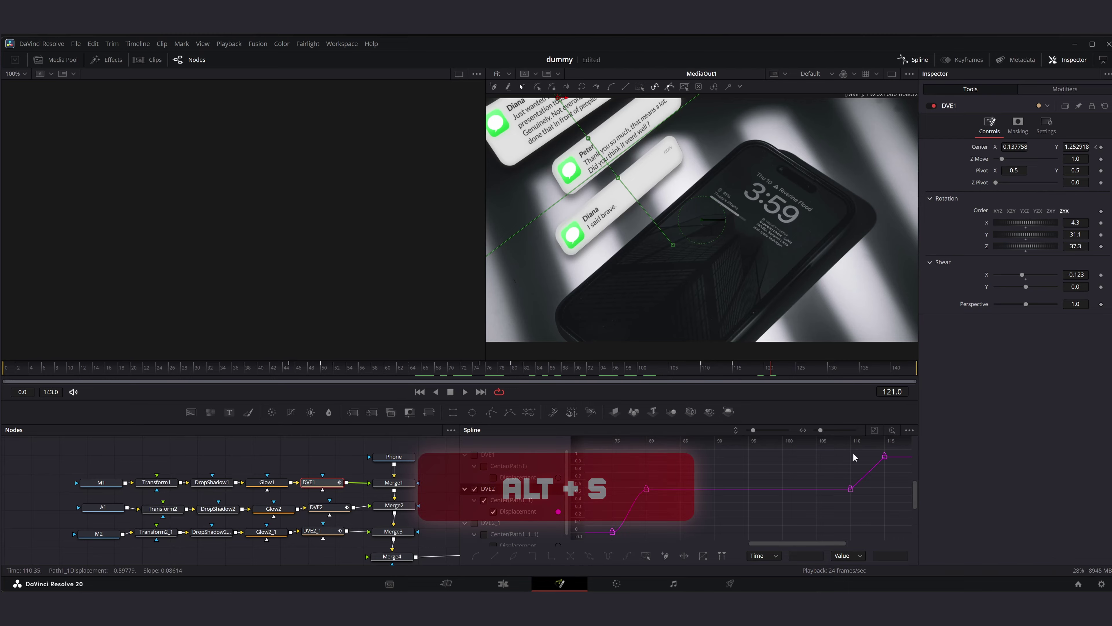
left_click_drag(842, 449, 899, 514)
key("alt+s")
scroll(846, 480, "up", 1)
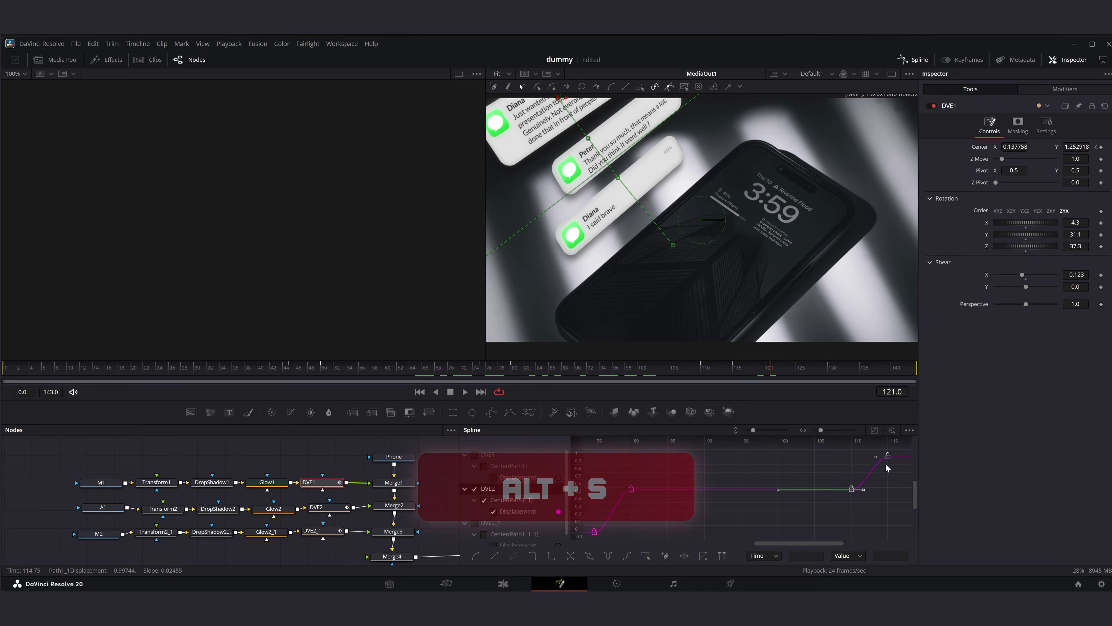
Step: Show only DVE1's displacement curve, fit it in the Spline editor, and smooth its keyframes from frames 75 to 115
left_click(474, 488)
left_click(475, 455)
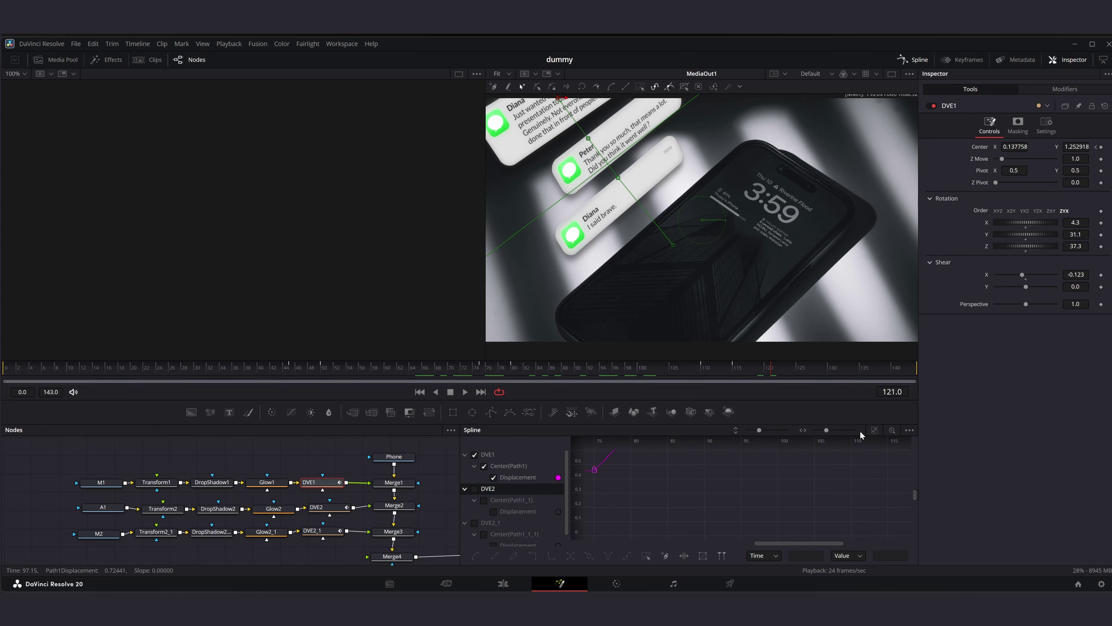
left_click(875, 430)
left_click_drag(691, 475, 793, 499)
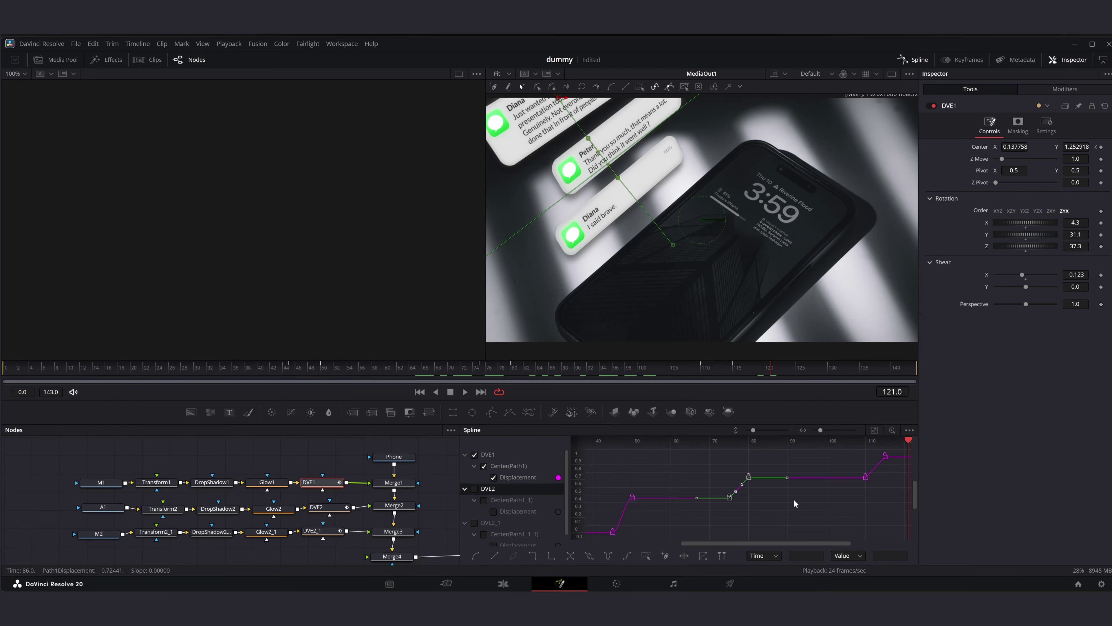
Step: Close the Spline editor and play the notification animation from about frame 24
left_click(912, 60)
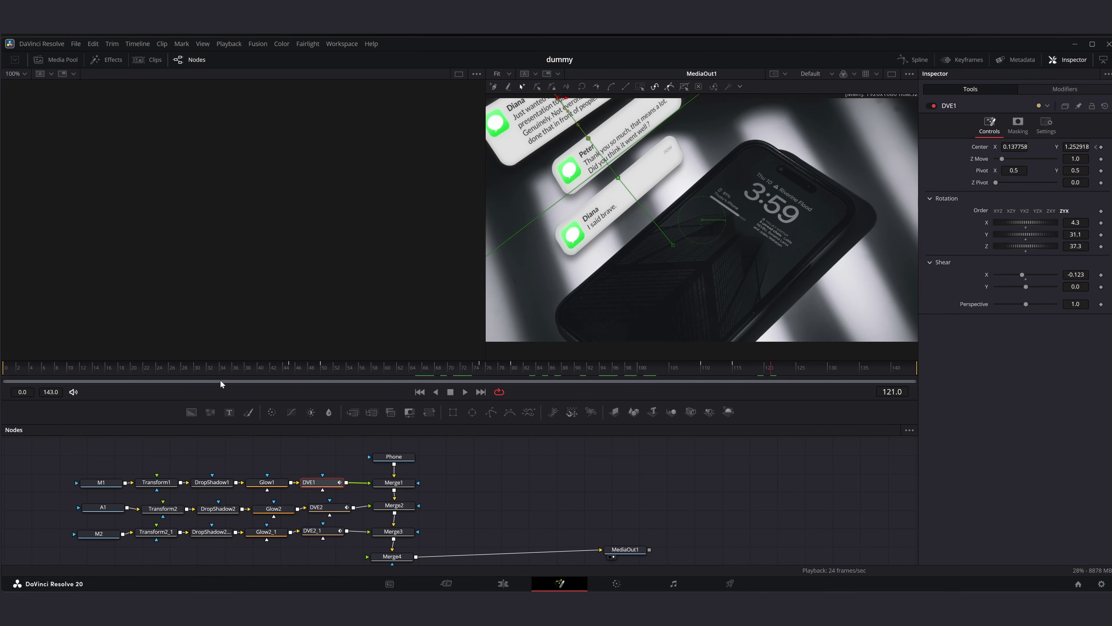
left_click(158, 368)
key("space")
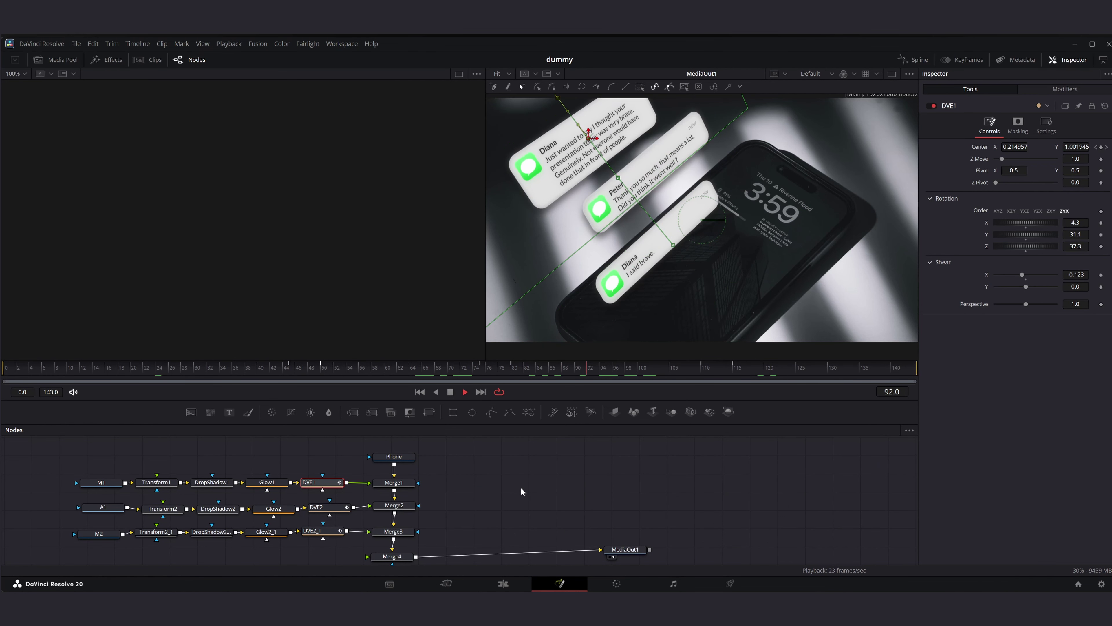
Step: Duplicate the Phone node and connect the copy to Merge4 as its foreground
left_click(399, 459)
key("ctrl+c")
scroll(465, 491, "down", 1)
key("ctrl+v")
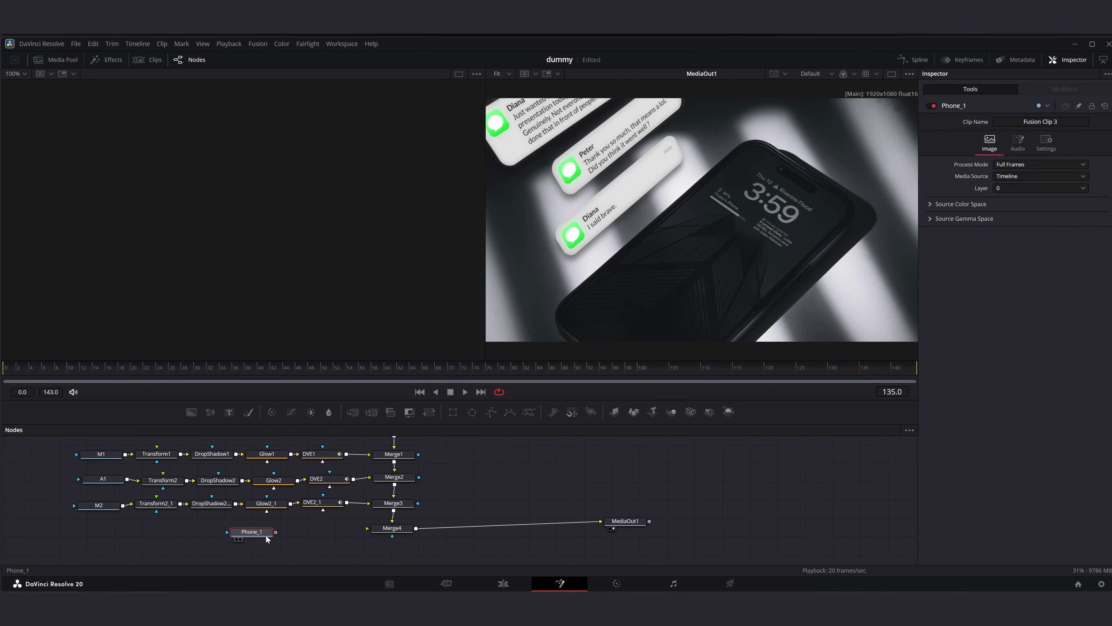
left_click_drag(266, 535, 372, 529)
left_click_drag(300, 534, 309, 533)
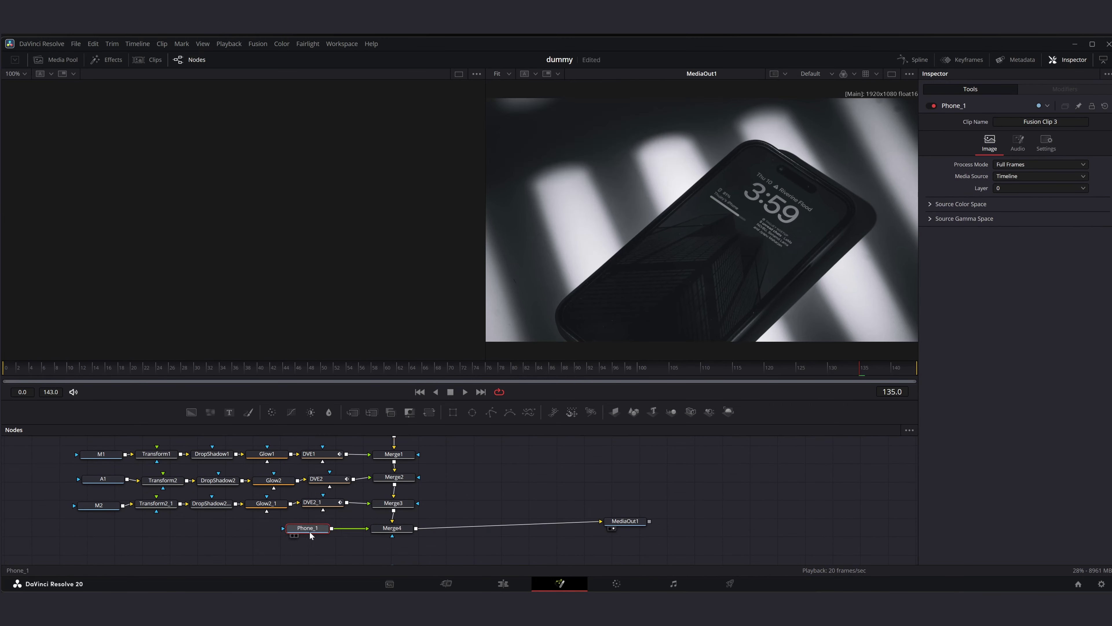
Step: Add a polygon mask to Phone_1 tracing the phone's outline and play back the masked animation
left_click(492, 412)
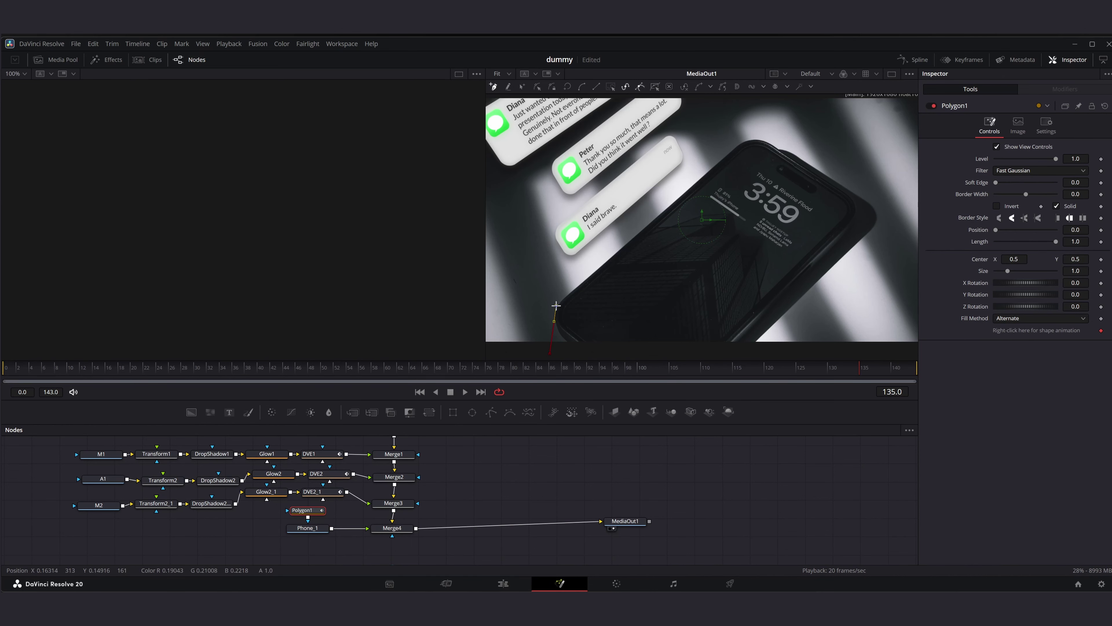
left_click(747, 139)
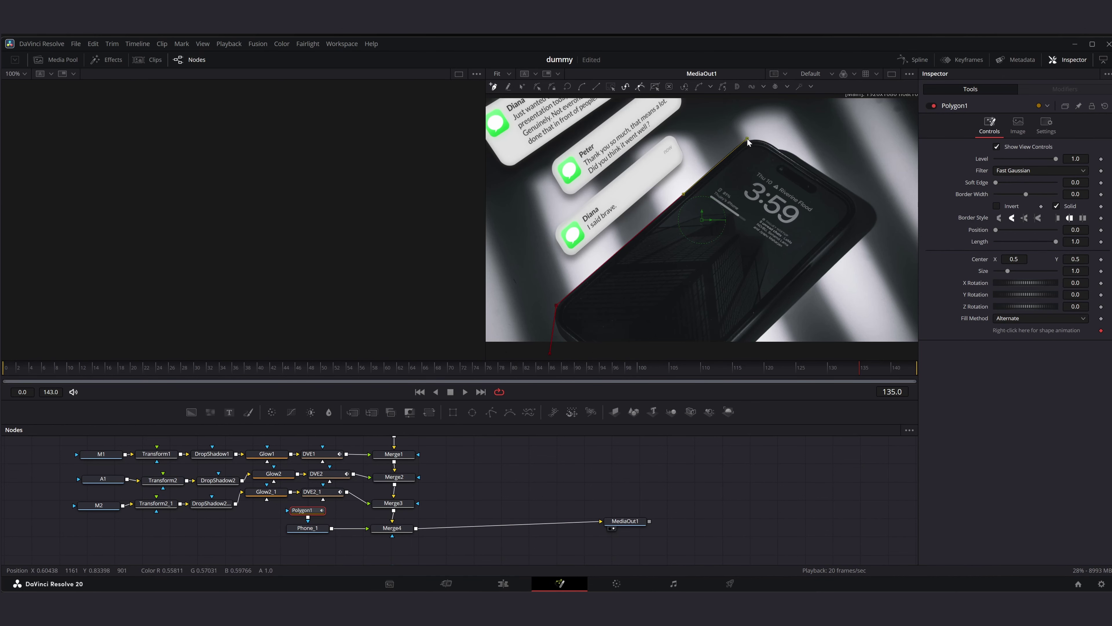
left_click(905, 229)
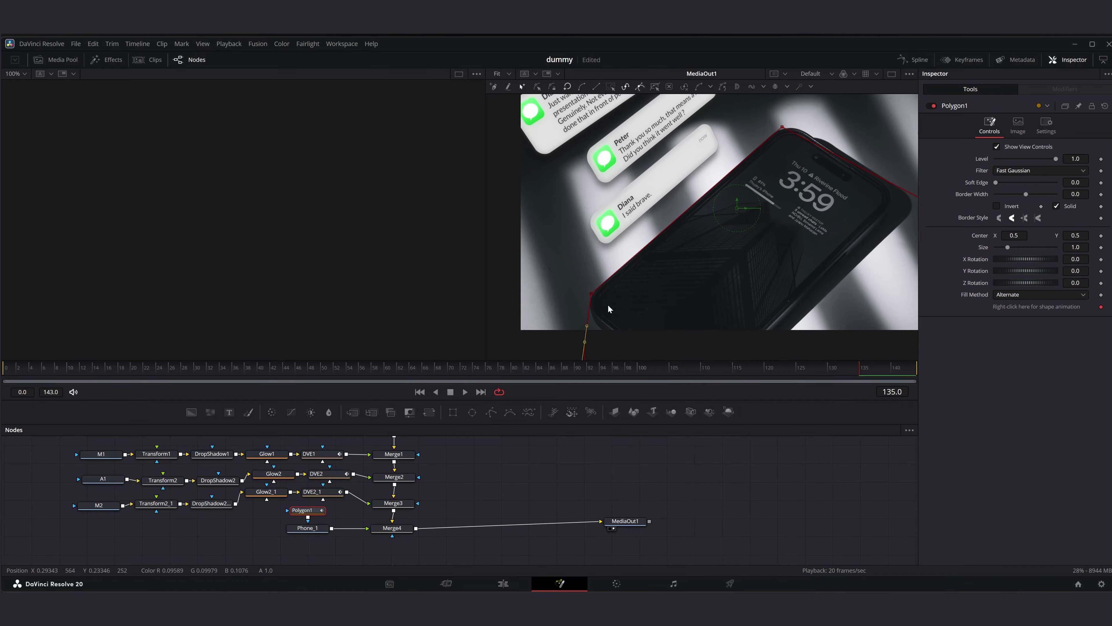
key("space")
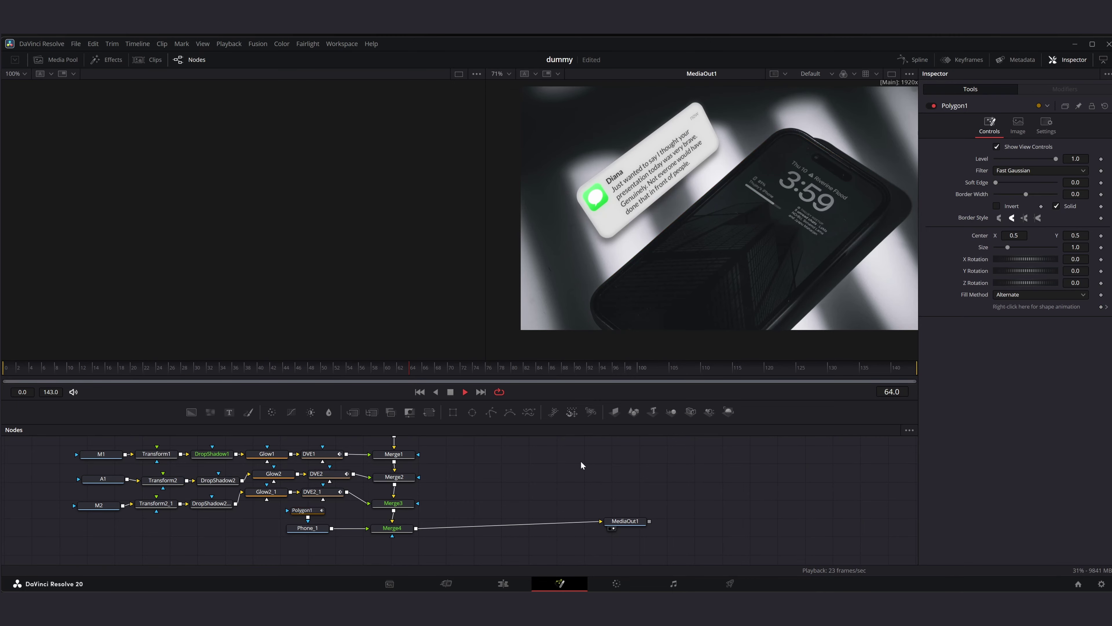
key("space")
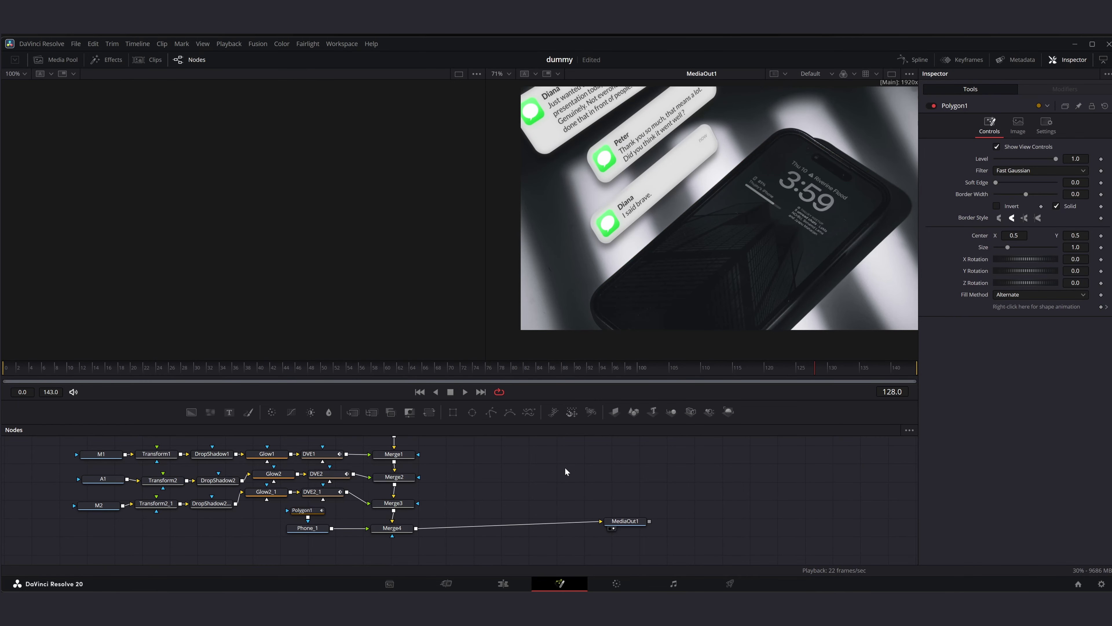
Step: Place the polygon mask node beside Phone_1 and rename Phone_1 as PhoneMask
left_click_drag(309, 510, 256, 529)
left_click(308, 529)
key("F2")
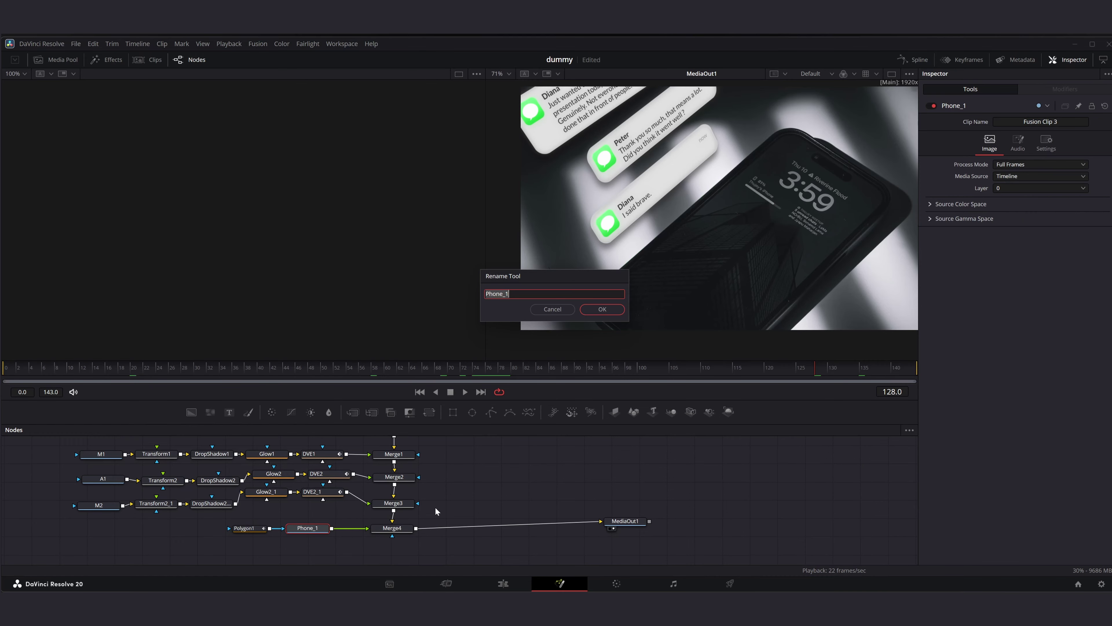
key("Return")
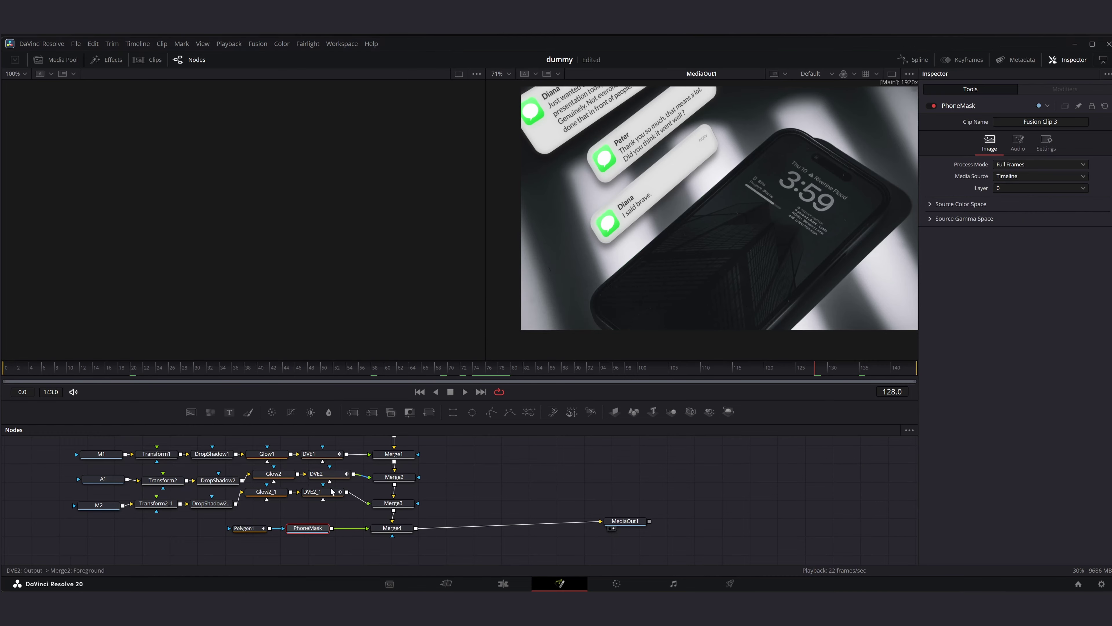
Step: Rename the Polygon1 mask node as MaskShape
left_click(246, 528)
key("F2")
type("MaskS")
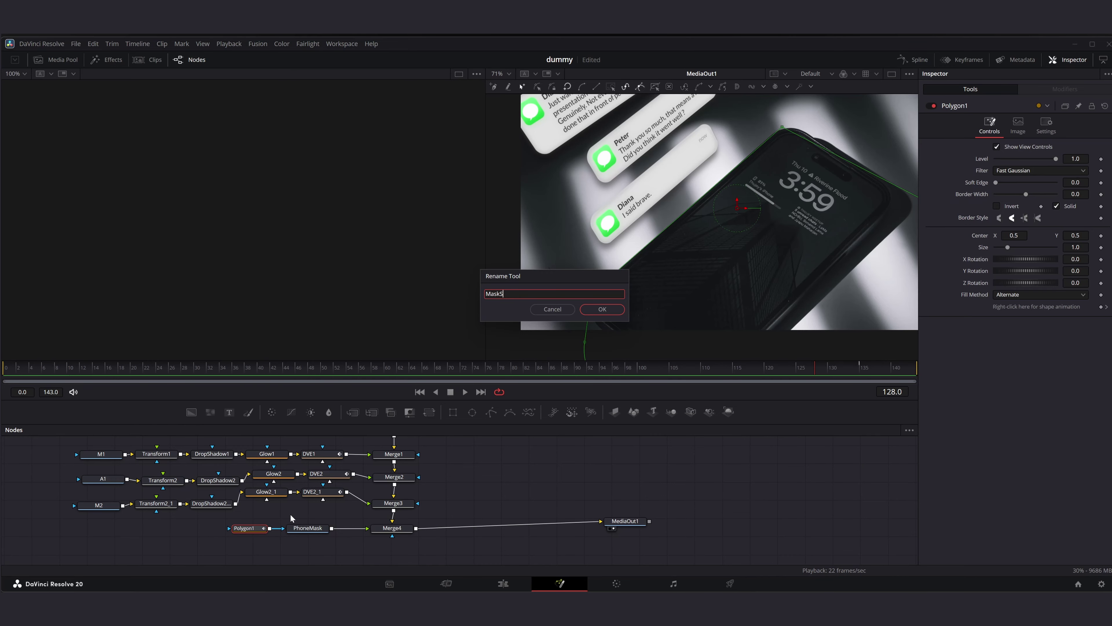
type("hape")
key("Return")
Step: Add an underlay around the three message rows, including Merge1 to Merge3, and extend it slightly above the nodes
left_click(567, 502)
left_click_drag(267, 499, 419, 509)
key("ctrl+a")
key("shift+space")
type("drop")
key("Return")
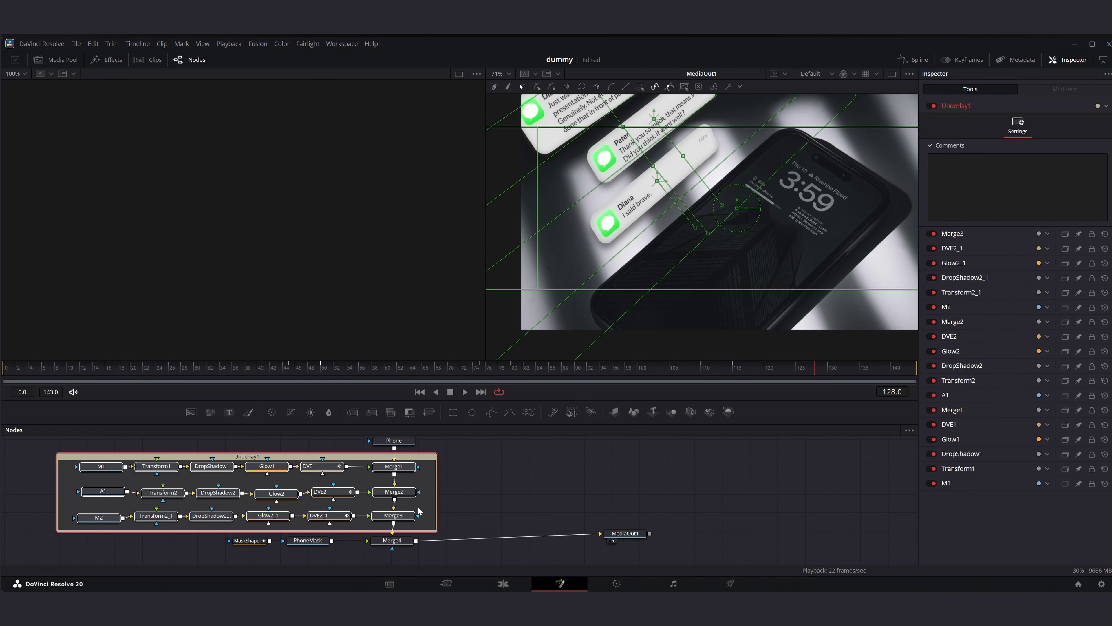
left_click_drag(305, 454, 302, 448)
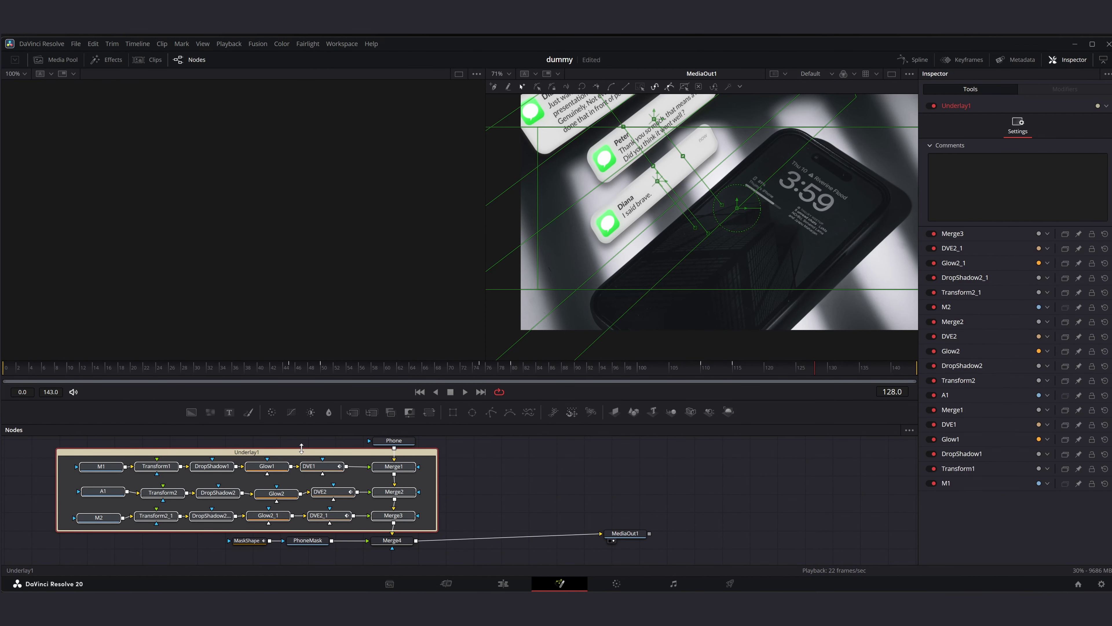
Step: Rename the underlay around the message nodes as Messages
left_click(244, 458)
left_click(244, 451)
key("F2")
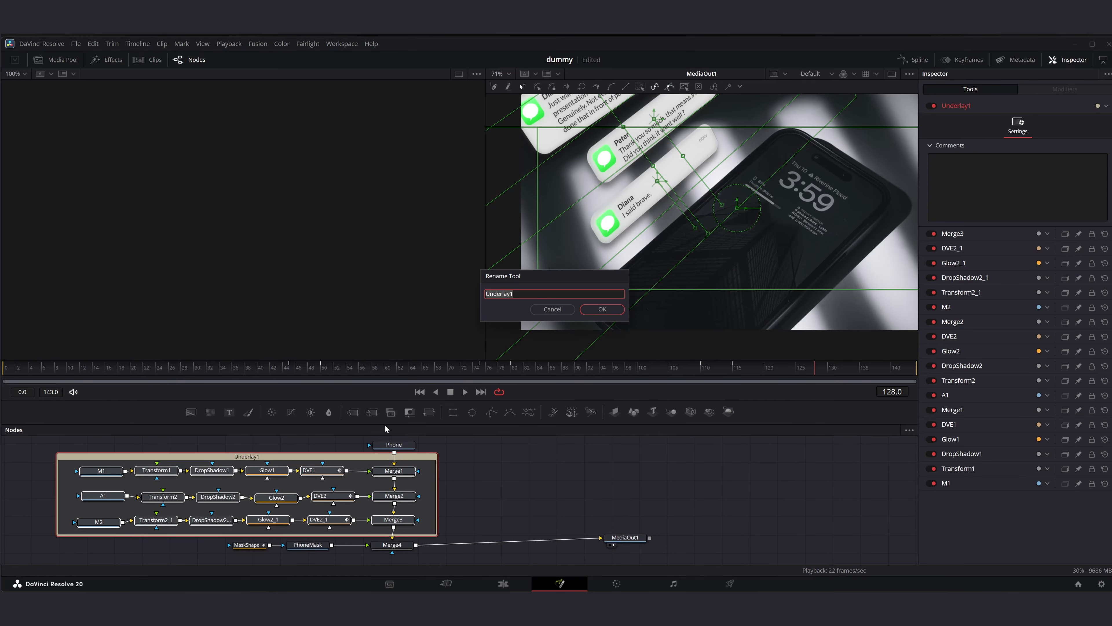
type("Messages")
key("Return")
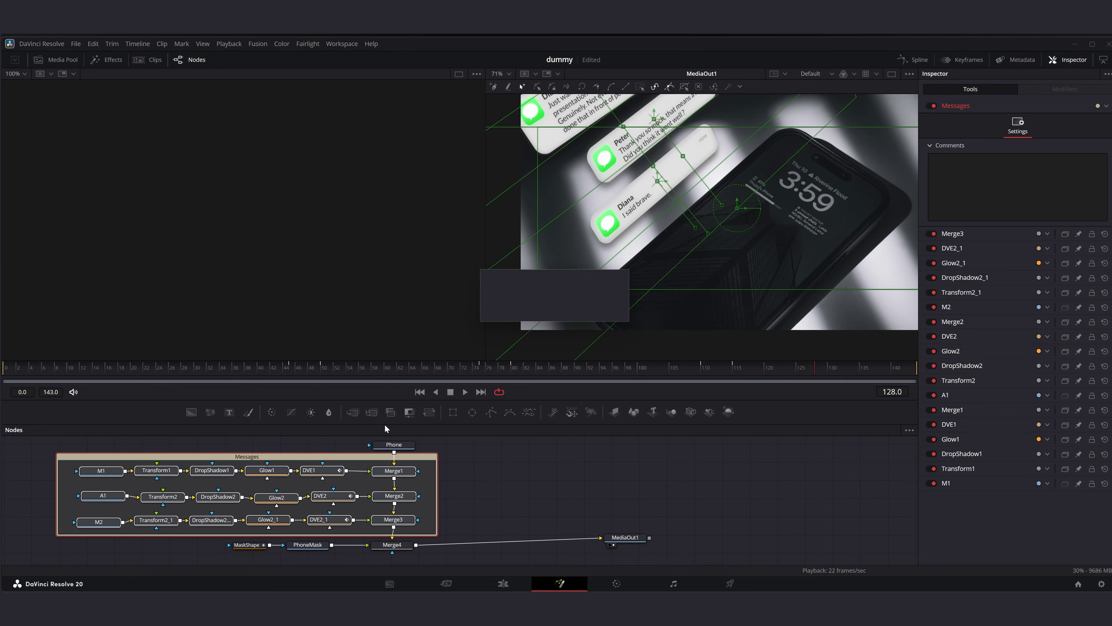
left_click(501, 481)
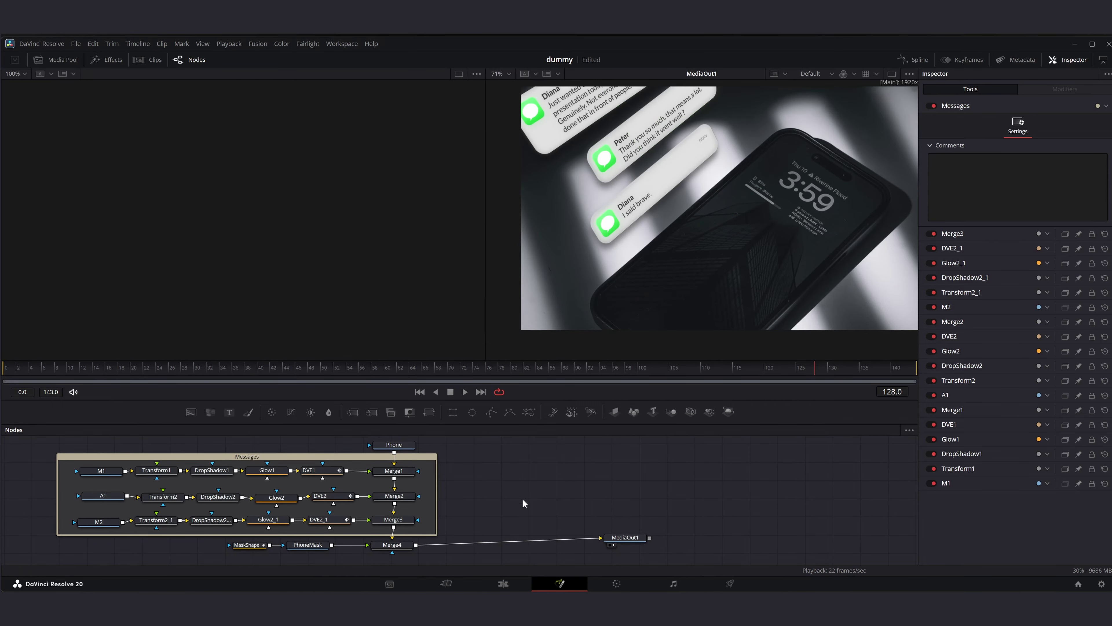
Step: Move MediaOut1 and the MaskShape, PhoneMask and Merge4 row further down, clear of the Messages underlay
scroll(524, 502, "down", 2)
left_click_drag(636, 483, 634, 538)
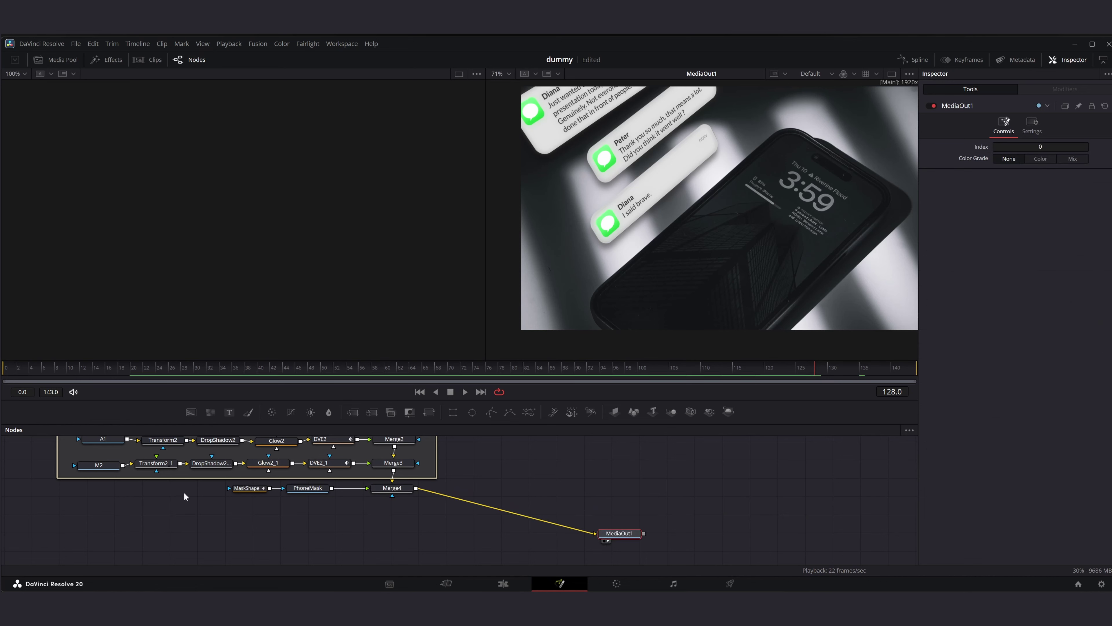
left_click_drag(205, 482, 395, 494)
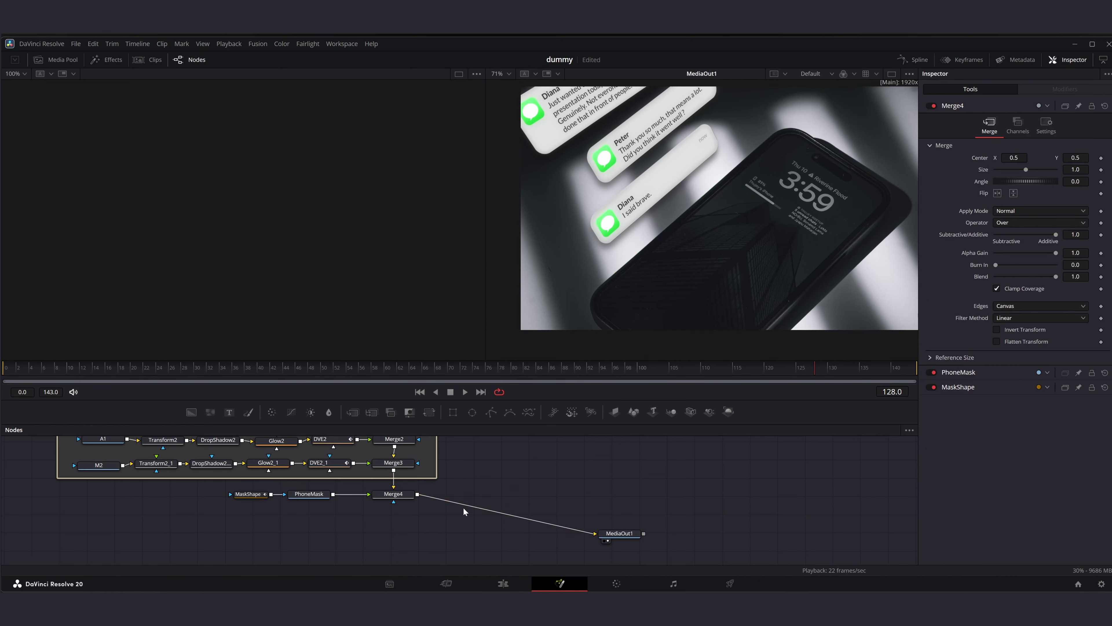
Step: Add three Merge nodes in series between Merge4 and MediaOut1
left_click(394, 494)
left_click(412, 525)
left_click(399, 495)
key("shift+space")
type("merge")
key("Return")
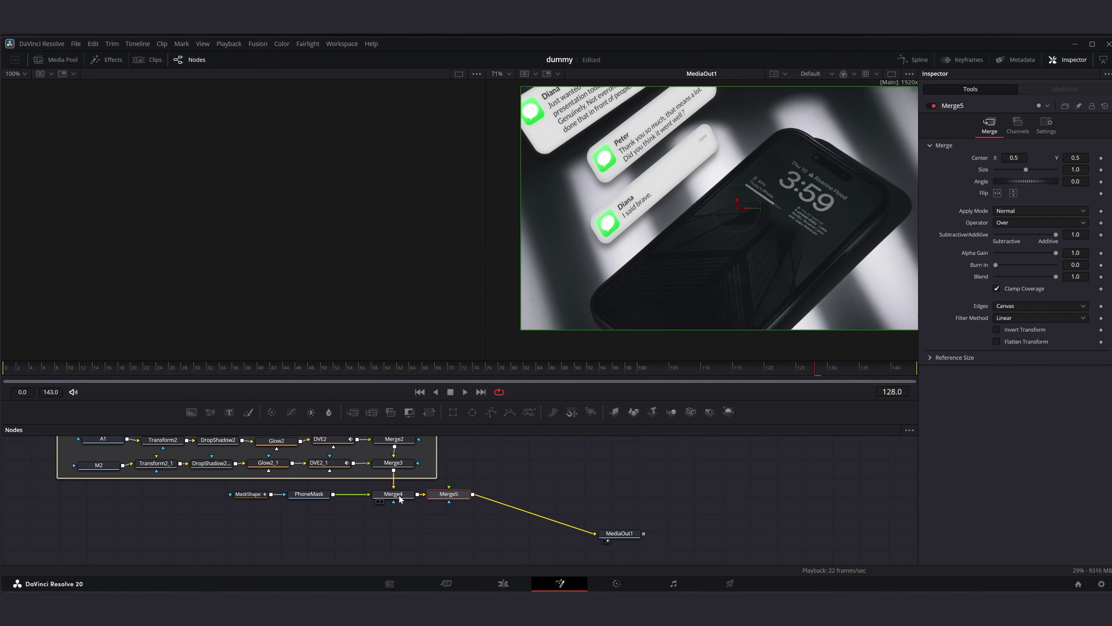
key("shift+space")
key("Return")
key("shift+space")
key("Return")
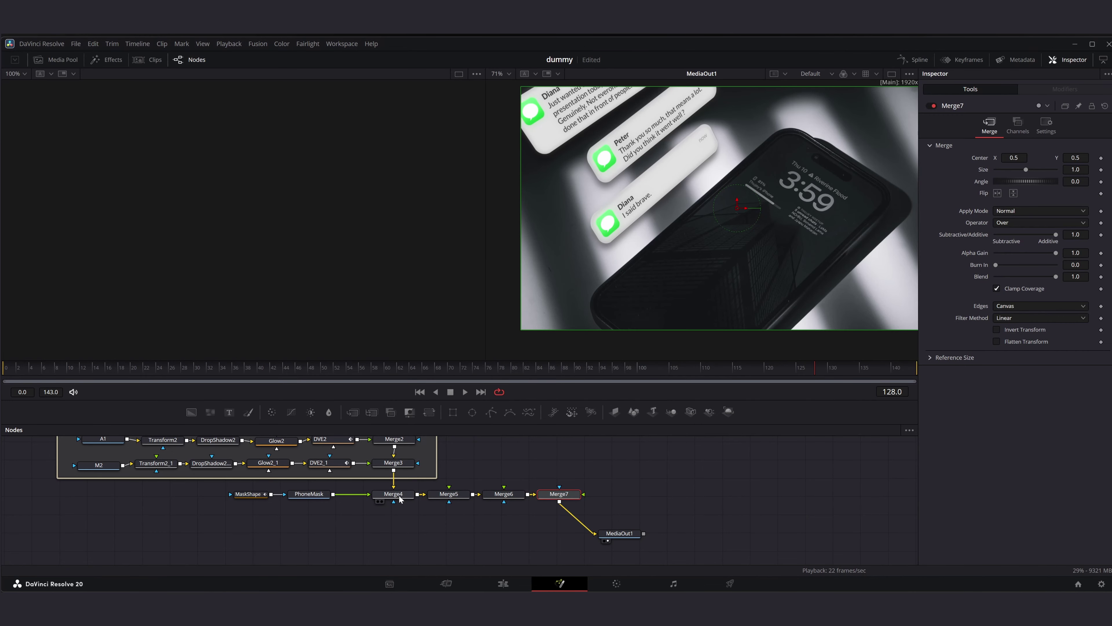
Step: Stack Merge5, Merge6 and Merge7 vertically beneath Merge4 and lower MediaOut1 to match
left_click_drag(427, 503, 381, 519)
left_click_drag(503, 494, 391, 542)
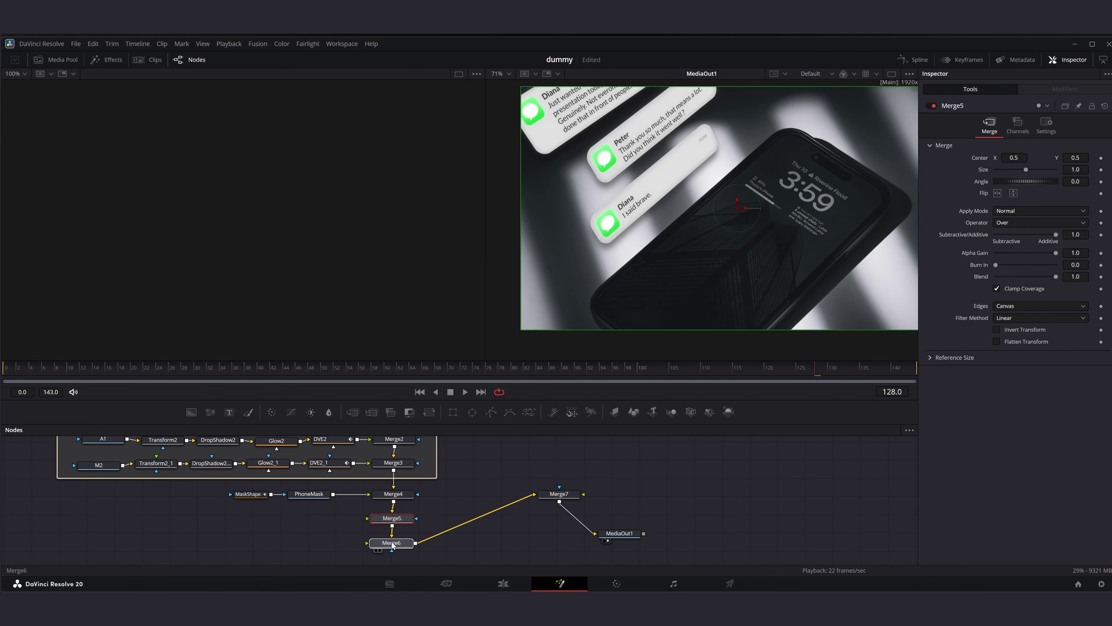
left_click_drag(565, 496, 396, 563)
left_click_drag(497, 500, 525, 469)
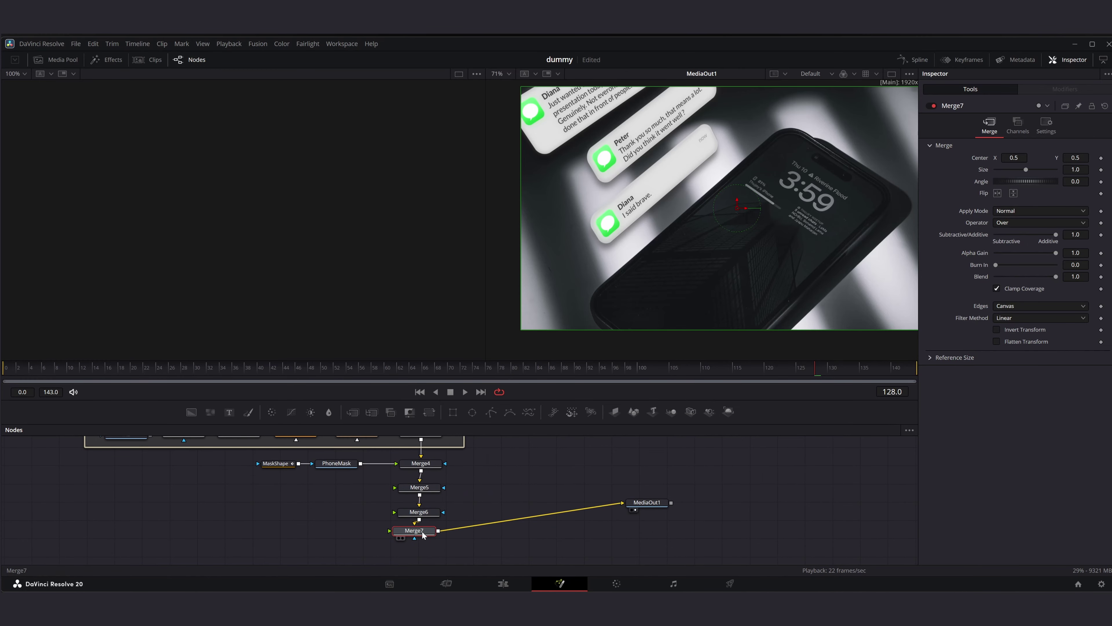
left_click_drag(422, 533, 427, 541)
left_click_drag(658, 509, 651, 544)
Step: Copy the M1 to DVE1 node chain and paste it beside Merge5, connected to Merge5's input
scroll(535, 489, "up", 3)
left_click_drag(93, 450, 407, 479)
scroll(334, 491, "down", 3)
left_click(156, 482)
key("ctrl+v")
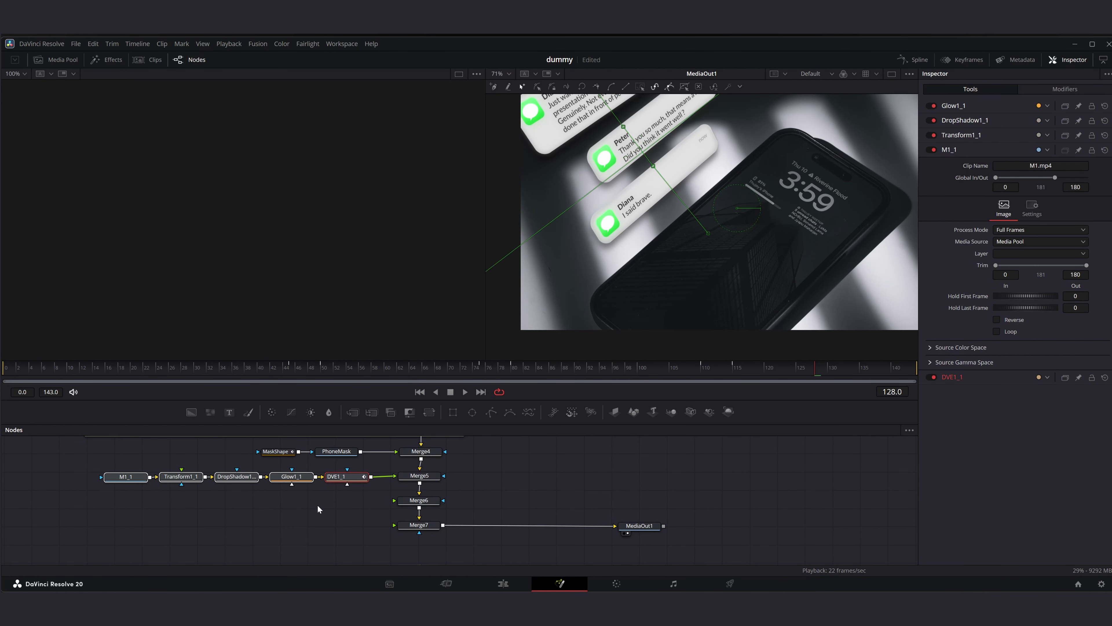
left_click(318, 507)
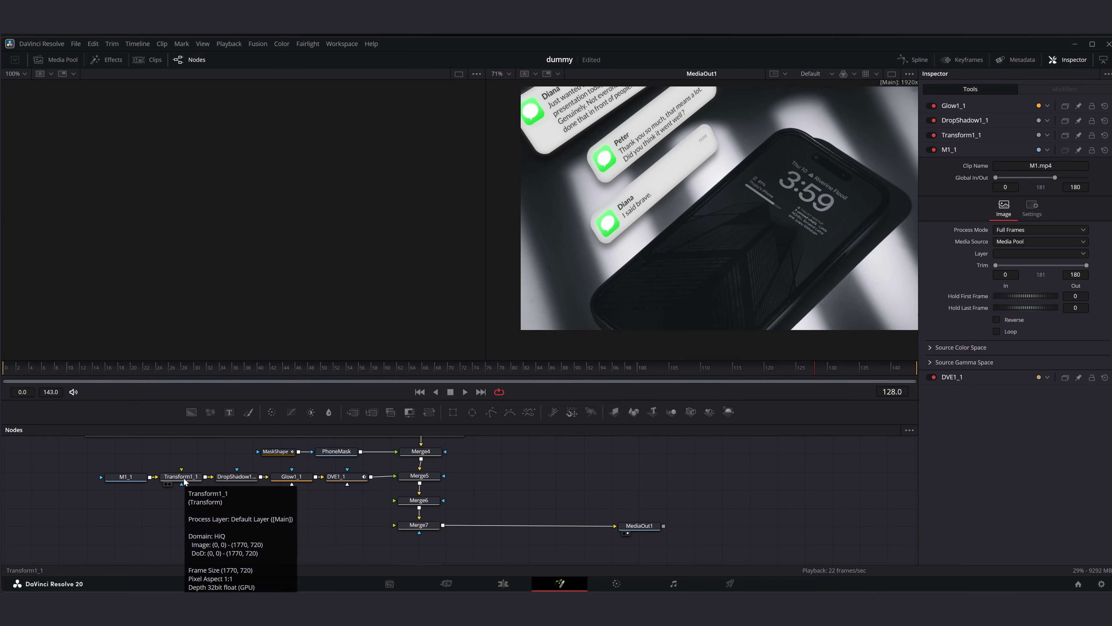
Step: Delete all but the first displacement keyframe of DVE1_1 in the Spline editor, then close the editor
left_click_drag(470, 372, 295, 374)
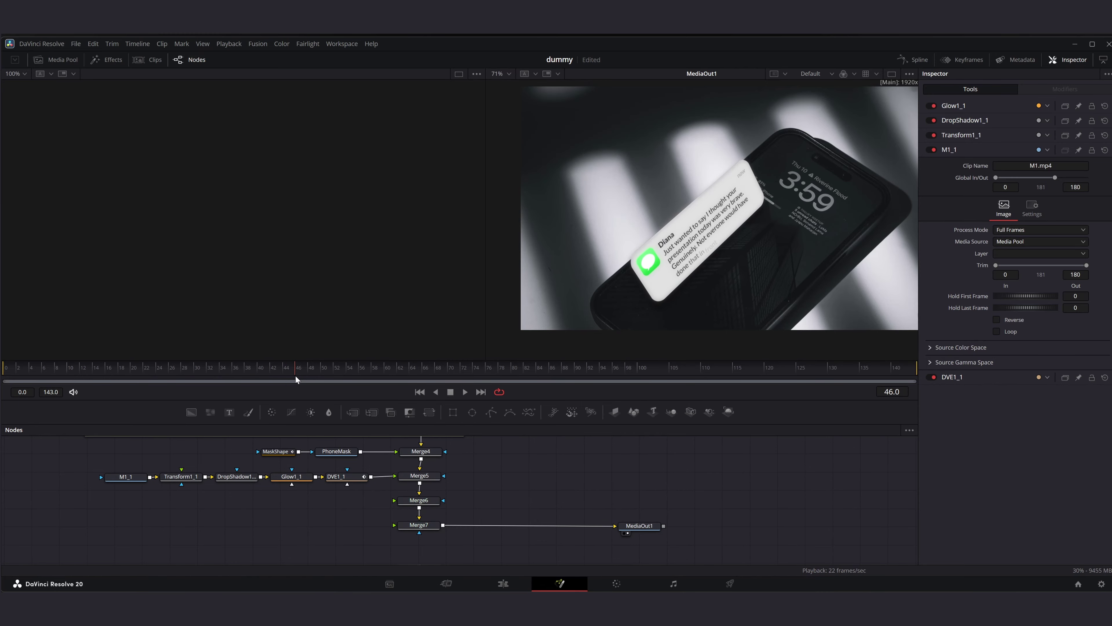
left_click(179, 478)
left_click(336, 476)
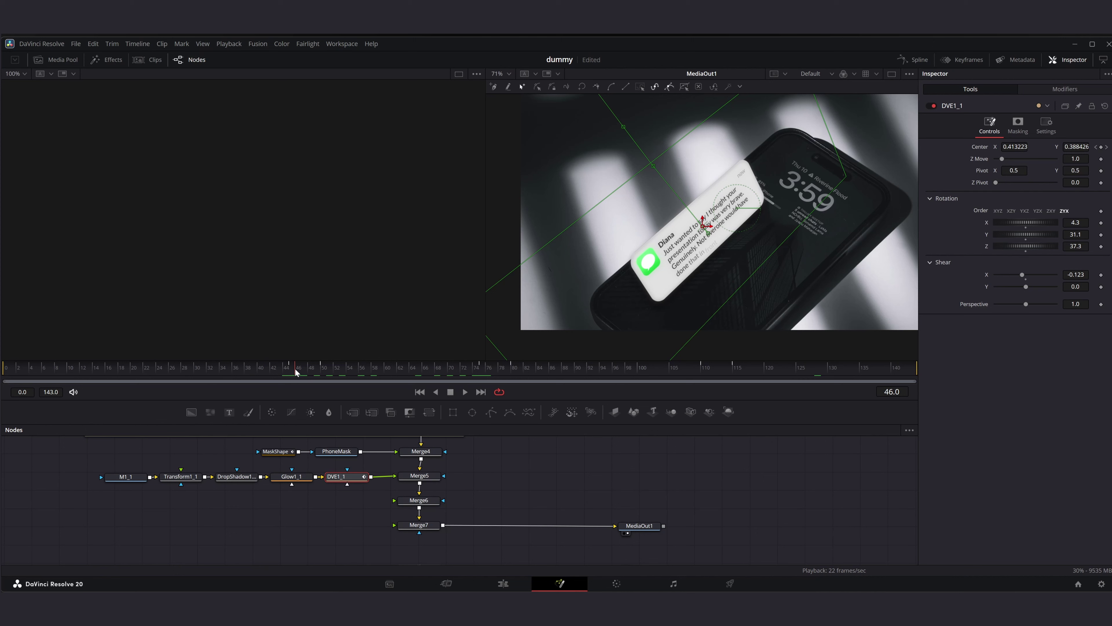
left_click(916, 60)
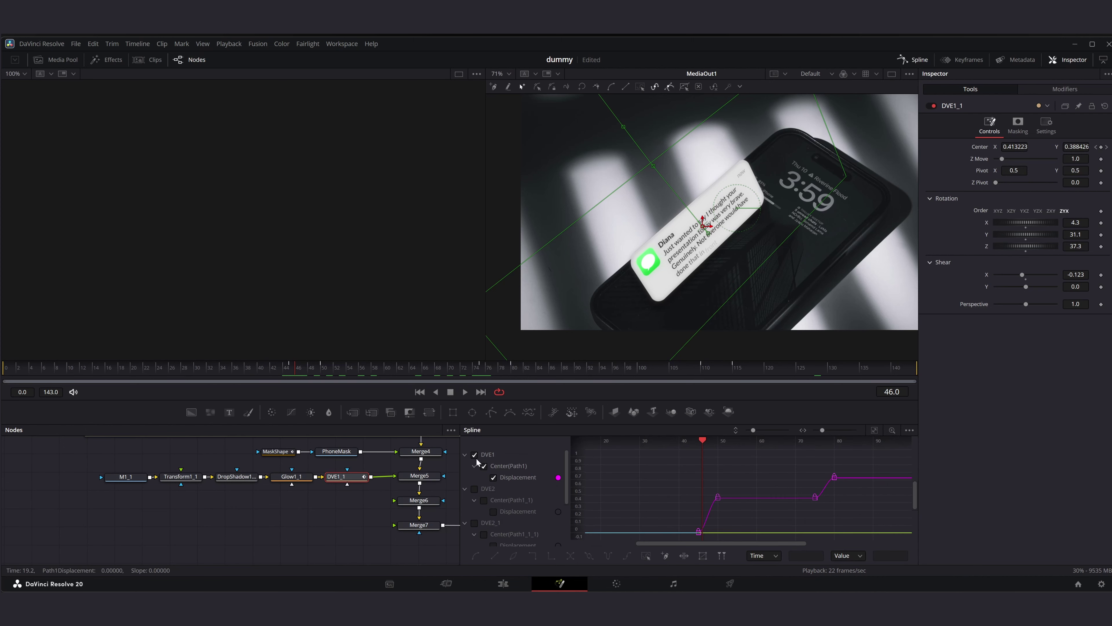
scroll(495, 494, "down", 3)
left_click(475, 489)
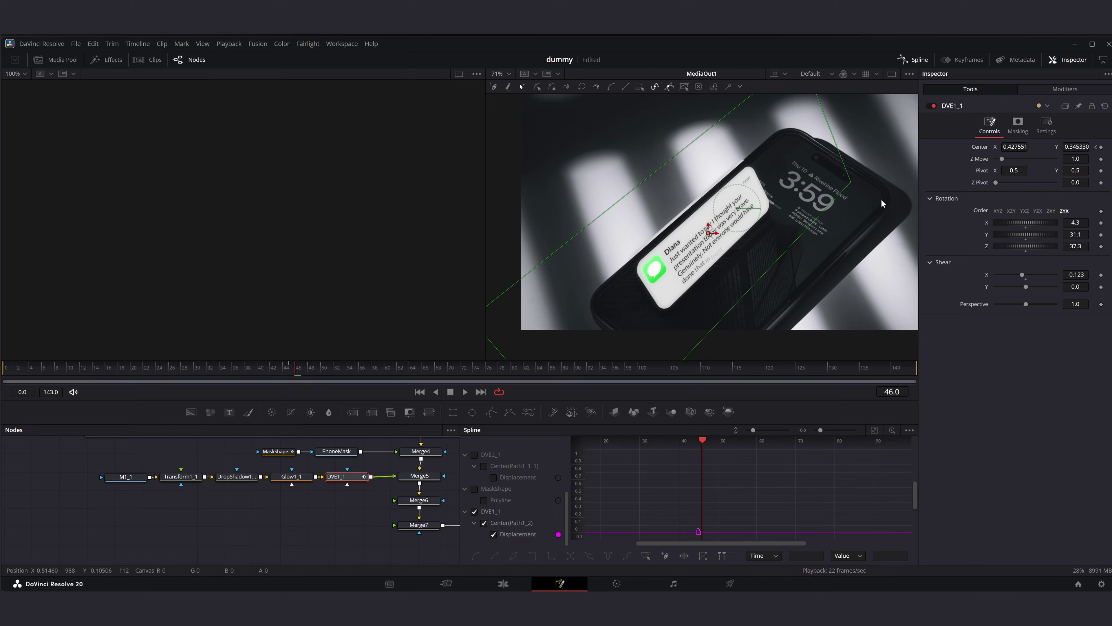
left_click(916, 58)
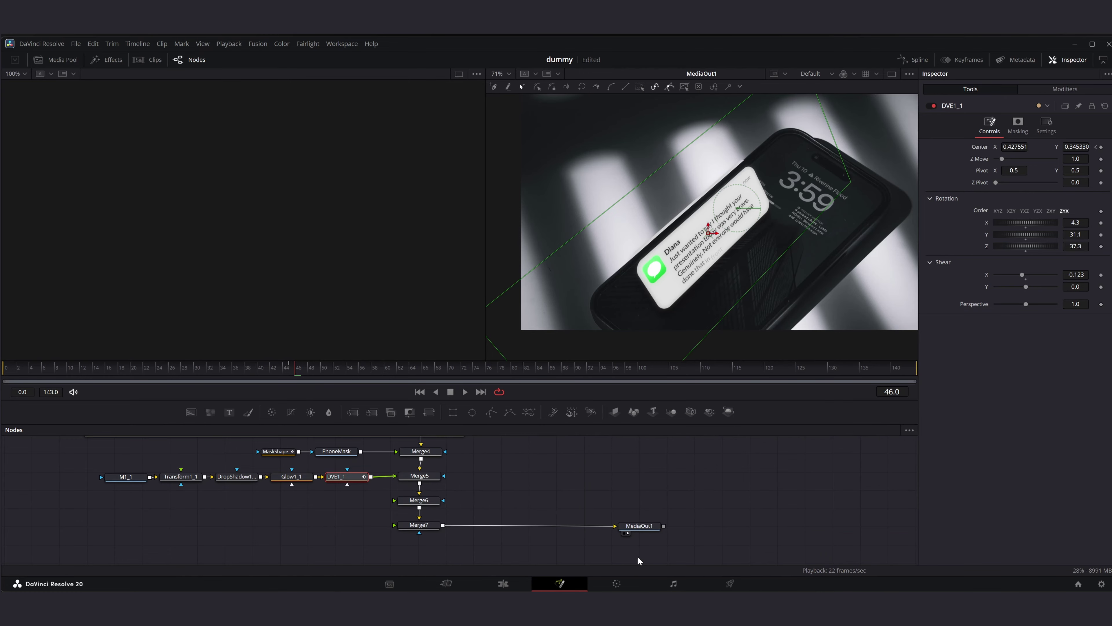
Step: Flip the copied card vertically in Transform1_1 and set DVE1_1's X shear to 0.4
left_click(189, 477)
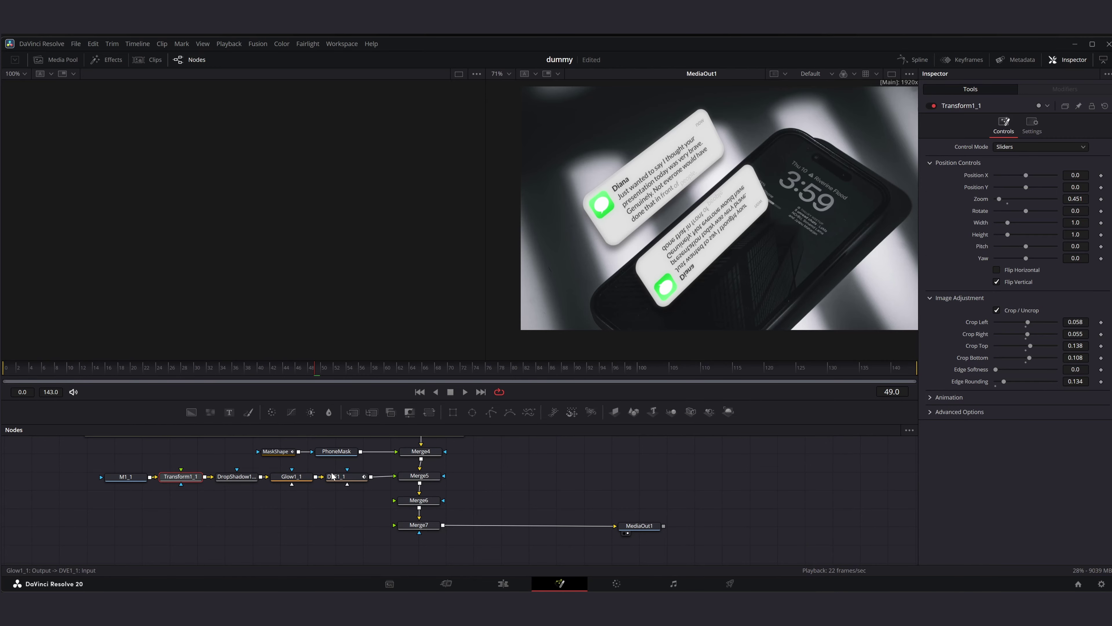
left_click(332, 477)
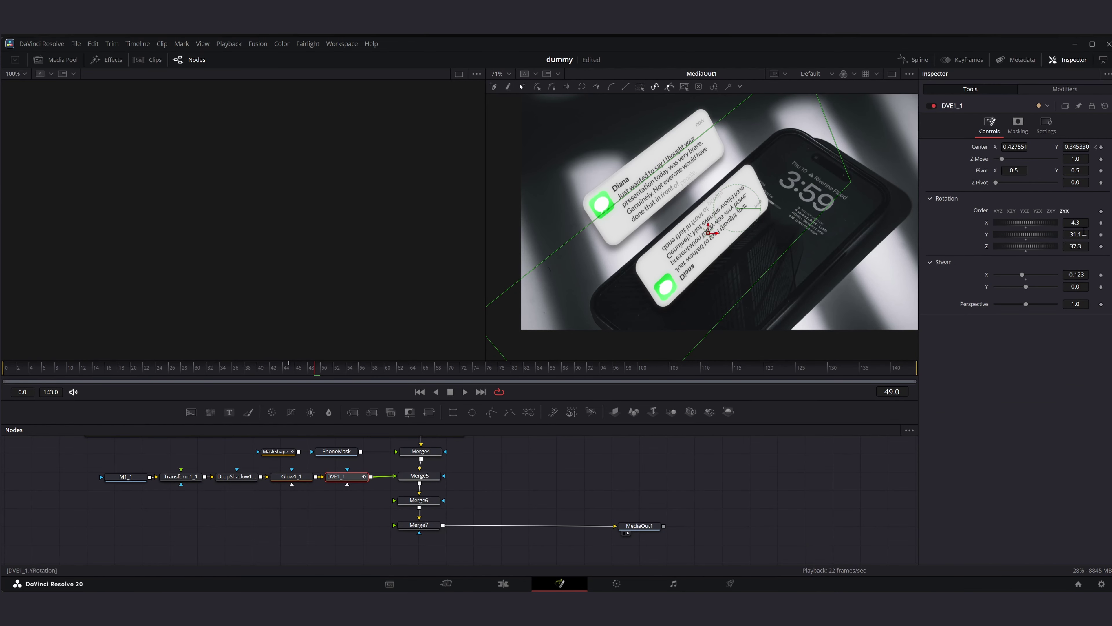
left_click_drag(1028, 223, 1067, 229)
left_click_drag(1026, 275, 1081, 271)
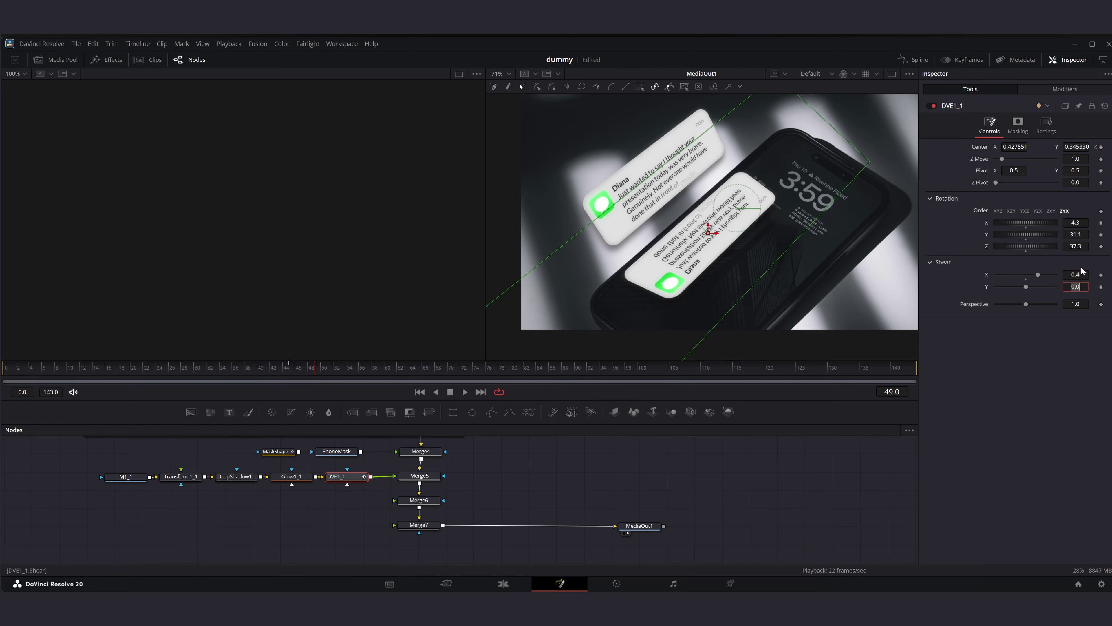
Step: Delete the copied drop shadow and glow nodes between Transform1_1 and DVE1_1
left_click(292, 477)
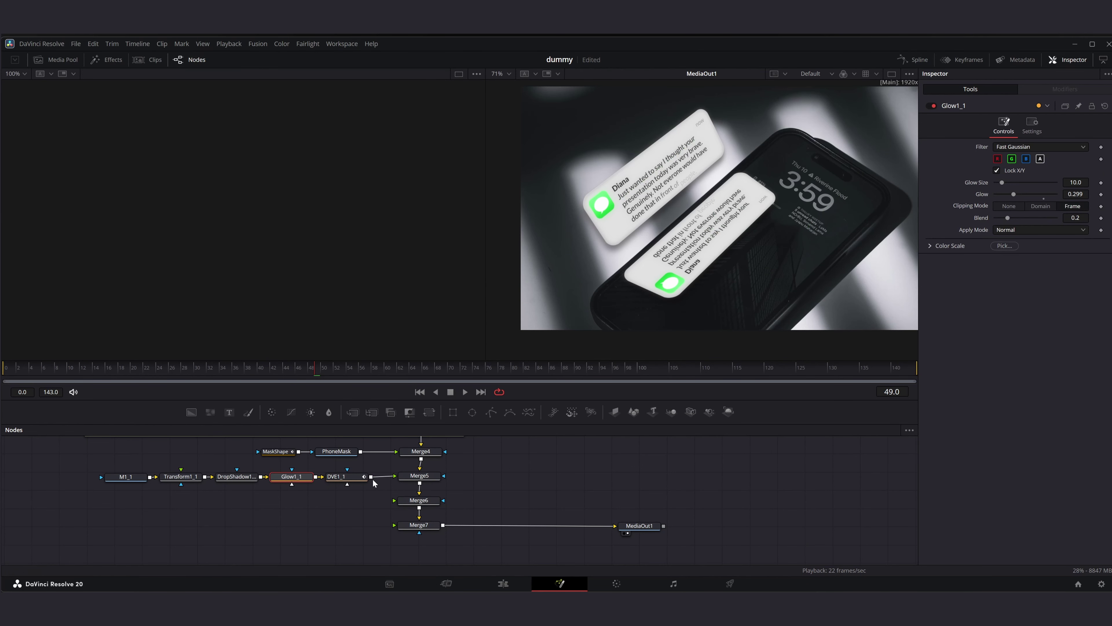
left_click(245, 476)
key("Delete")
left_click(289, 478)
key("Delete")
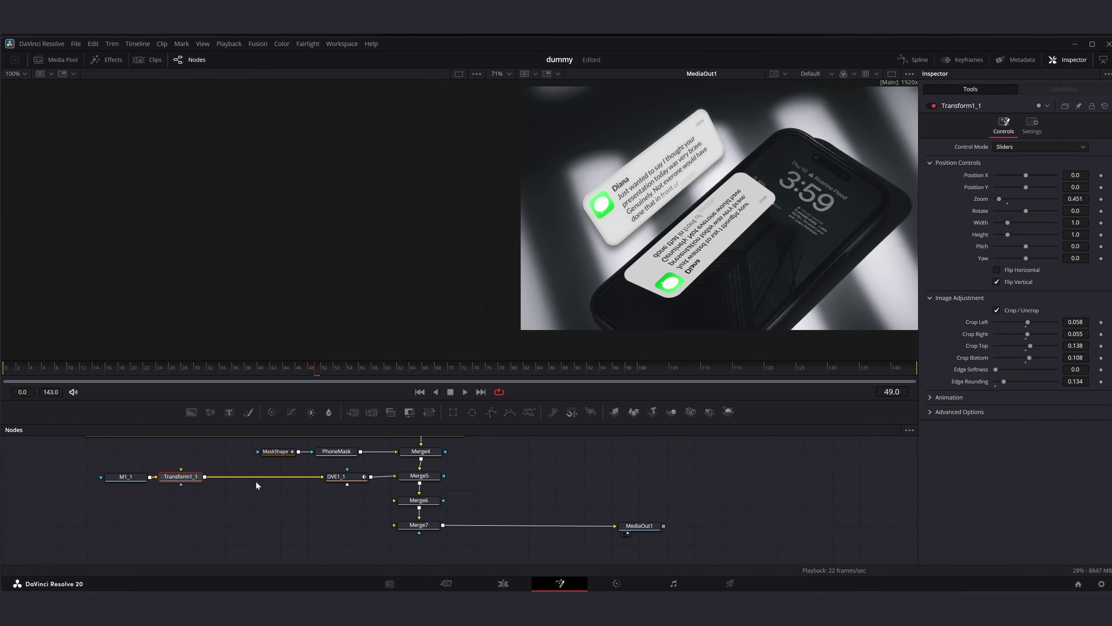
Step: Add a Gaussian Blur node after Transform1_1 with a strength of 0.4
key("shift+space")
type("gau")
key("Return")
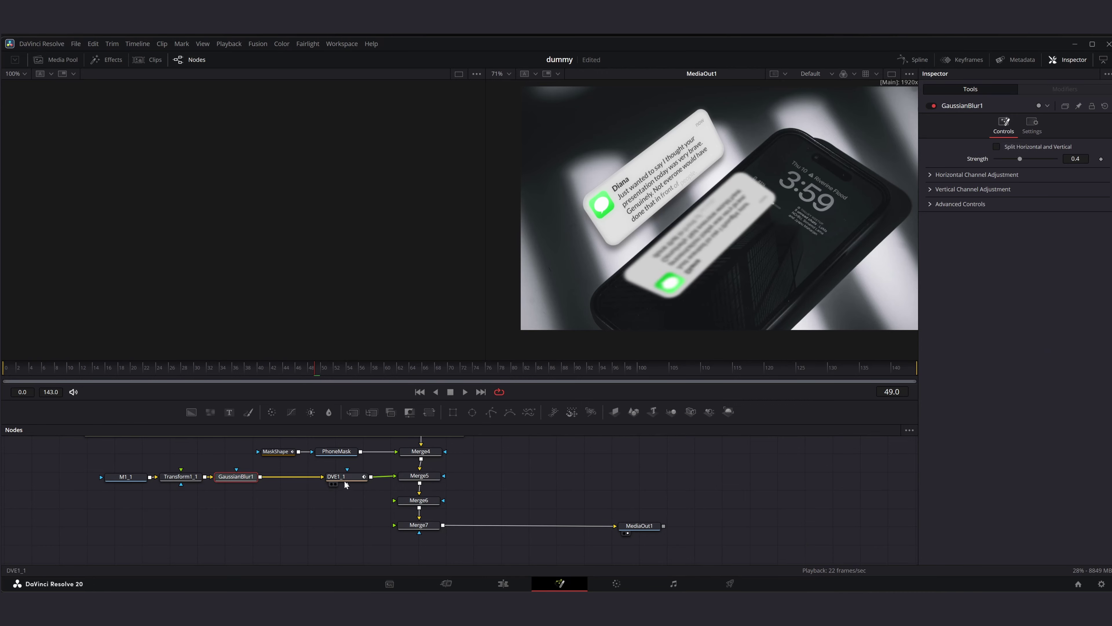
Step: Shrink the reflected card slightly with Transform1_1's zoom and set Merge5's blend to 0.4
left_click(181, 477)
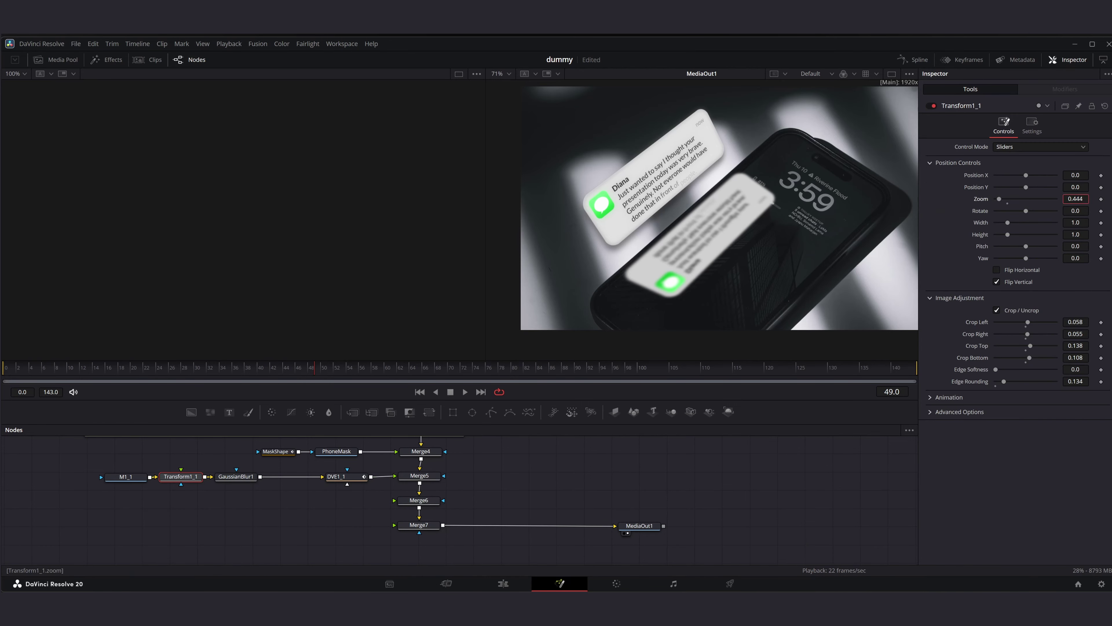
left_click_drag(1076, 198, 1058, 199)
left_click(443, 477)
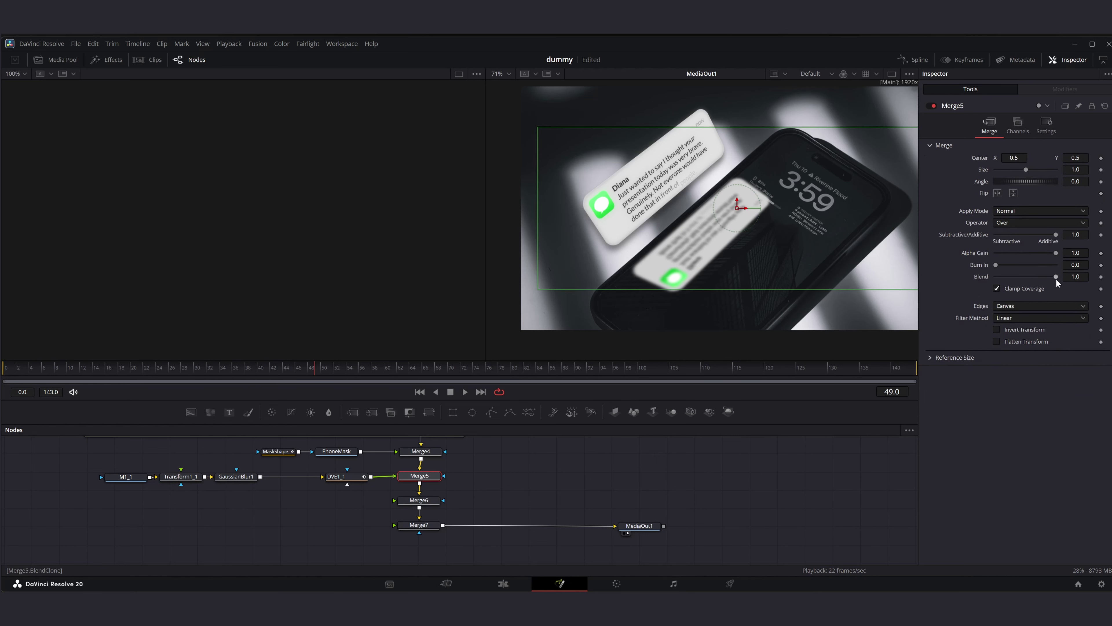
type("0.4")
key("Tab")
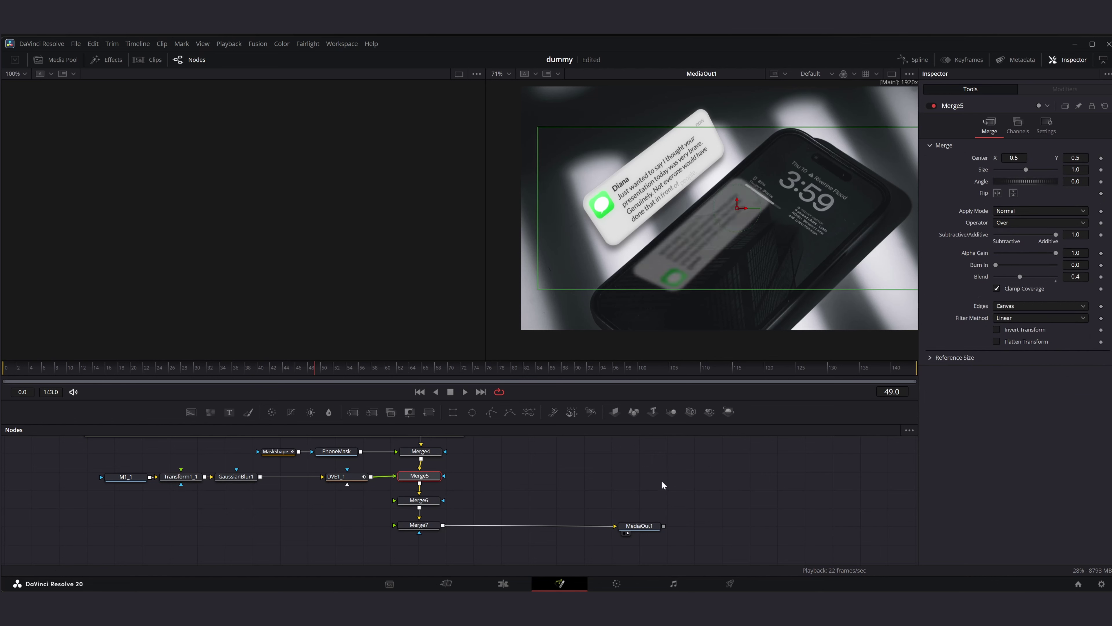
Step: Keyframe DVE1_1's center so the reflection slides from beyond the phone's left edge at frame 45 onto its screen by about frame 50
left_click(293, 372)
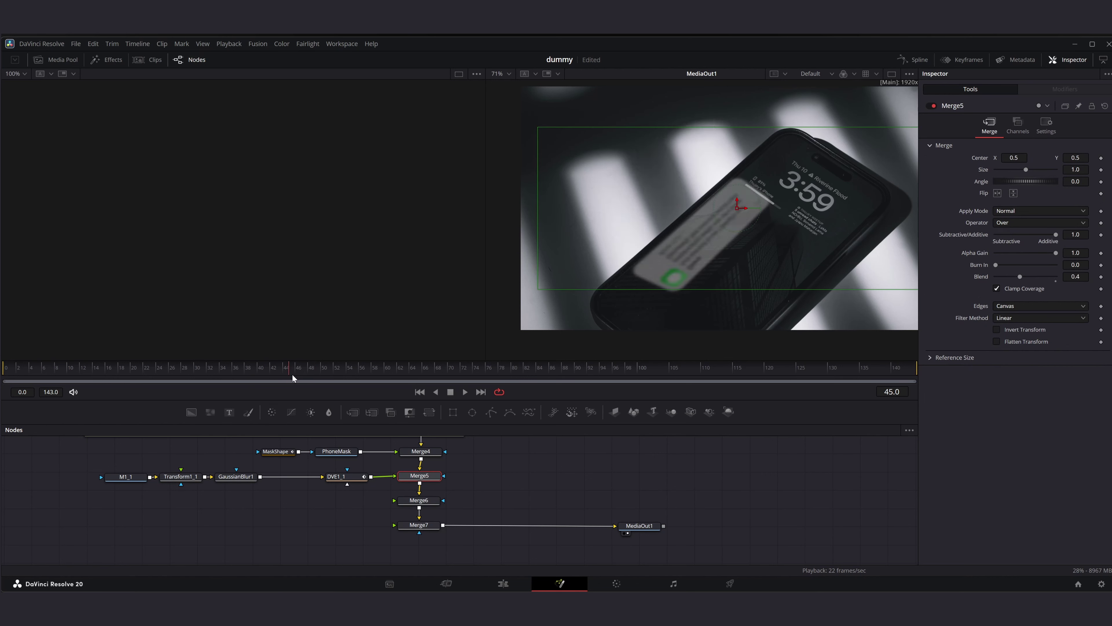
left_click(340, 477)
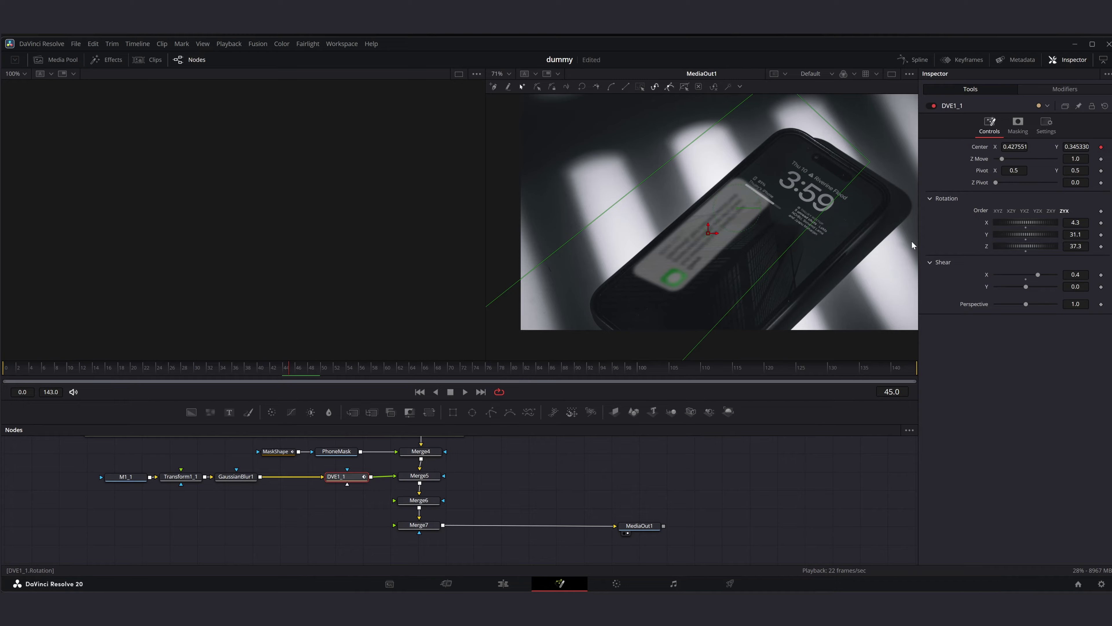
left_click_drag(289, 371, 323, 376)
left_click_drag(708, 233, 726, 246)
left_click(293, 371)
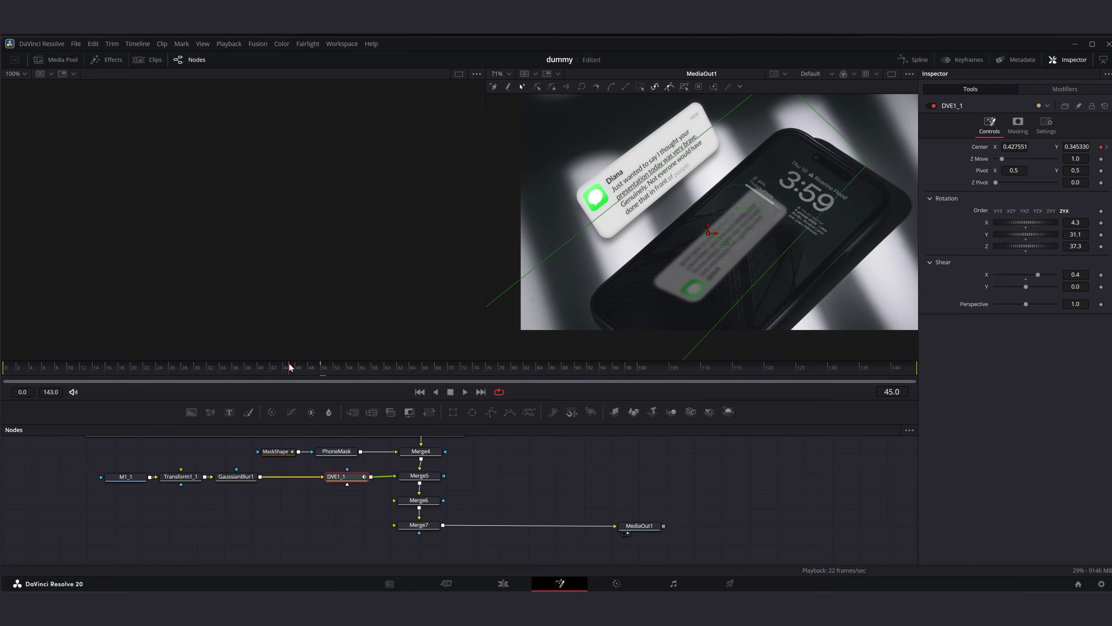
left_click_drag(708, 234, 664, 197)
Step: Move M1_1, Transform1_1 and GaussianBlur1 together closer to DVE1_1
left_click_drag(99, 489, 240, 472)
left_click_drag(236, 479, 284, 482)
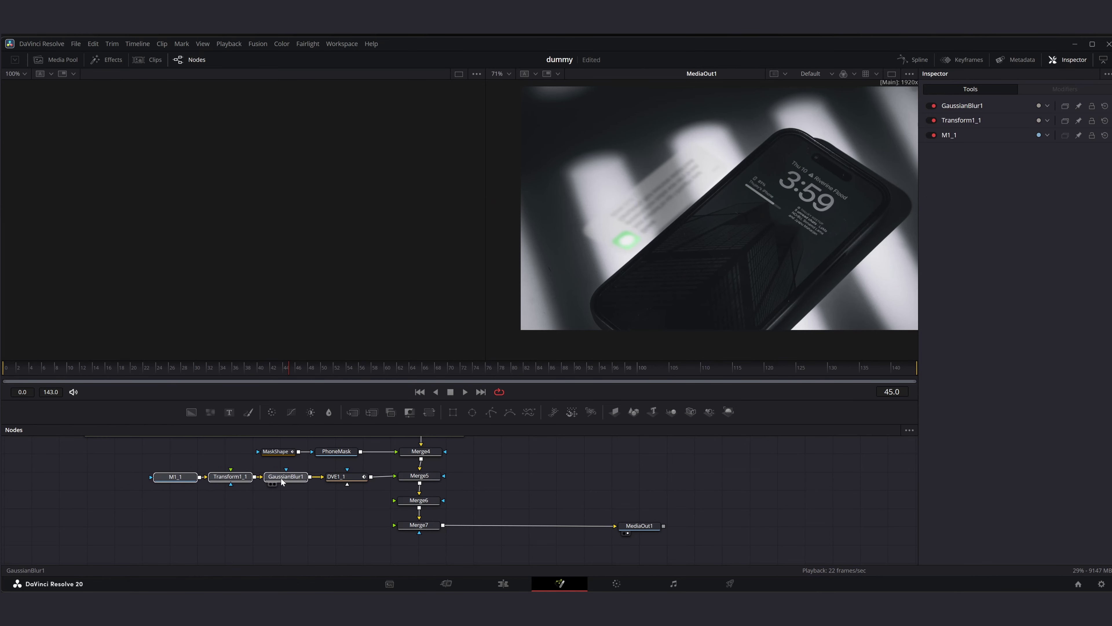
left_click(170, 481)
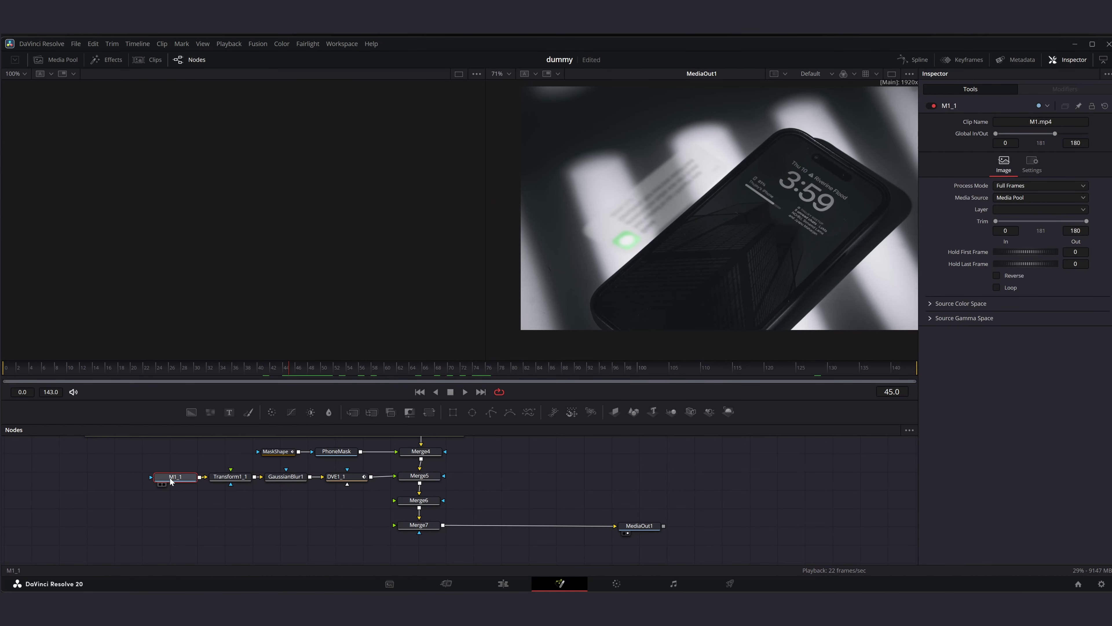
Step: Add a Rectangle mask to Merge5 and fit it around the phone with a height of about 0.569 and an angle of 42.5
left_click(452, 412)
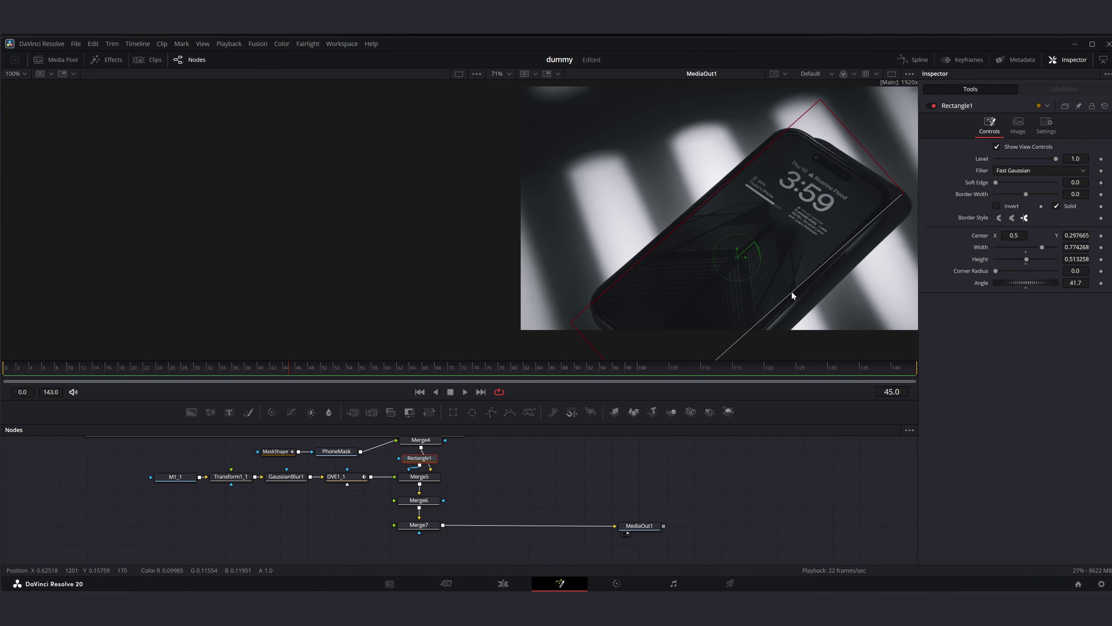
left_click_drag(792, 292, 795, 296)
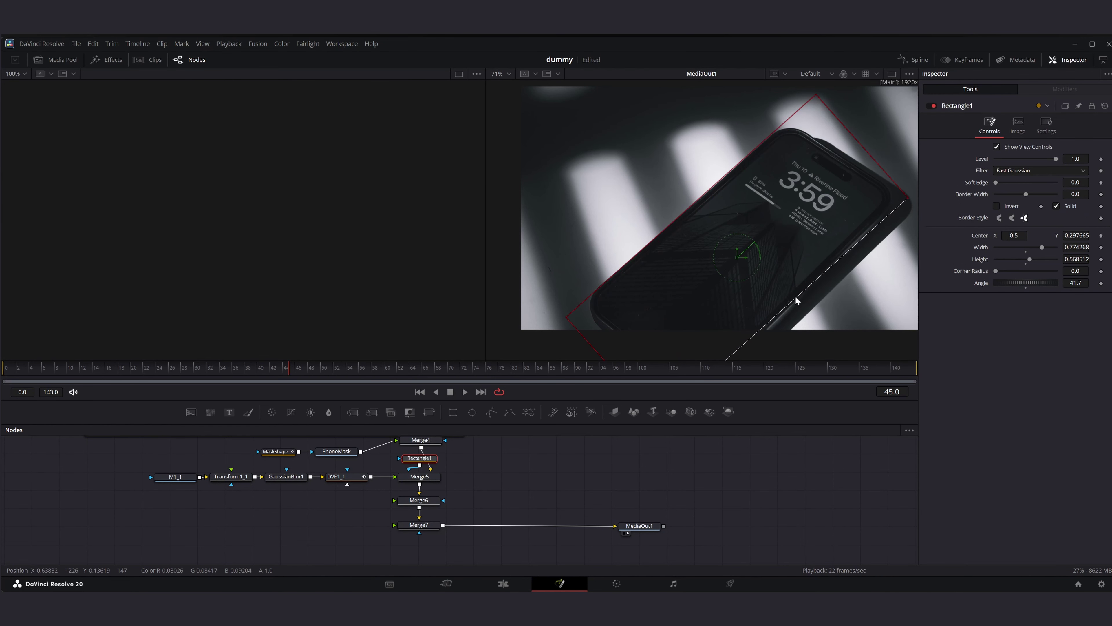
left_click_drag(1074, 282, 1079, 283)
left_click_drag(737, 258, 738, 258)
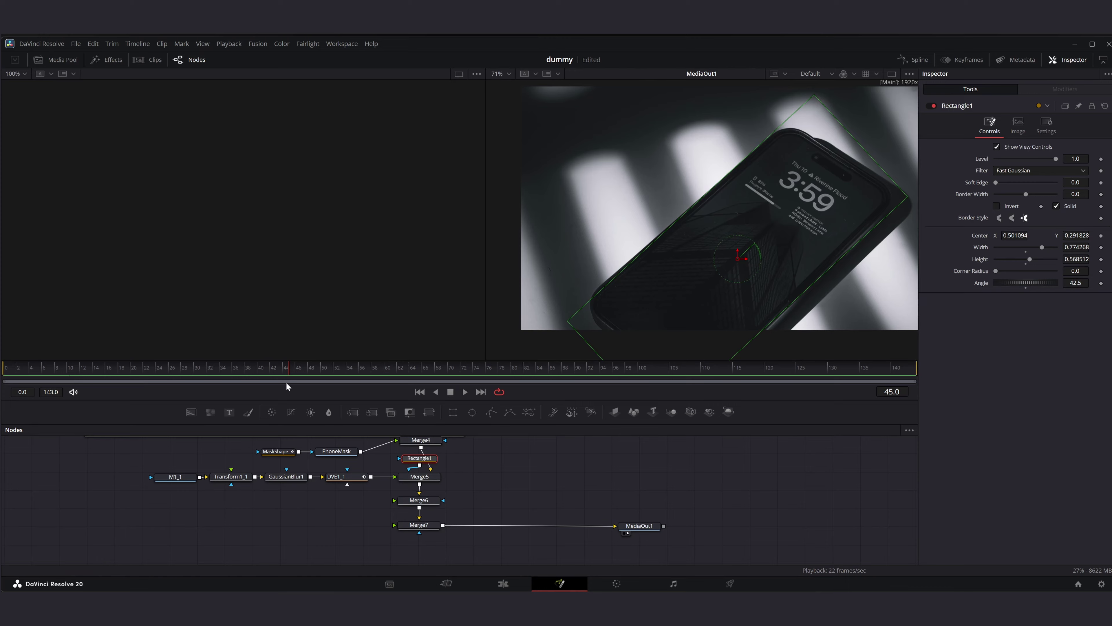
Step: Refine Rectangle1 with a soft edge of 0.0535, a height of about 0.537 and an angle of 42.2, checking the card's slide-in
left_click(308, 367)
left_click_drag(996, 182, 1011, 182)
left_click_drag(1076, 283, 1071, 283)
left_click_drag(871, 232, 869, 227)
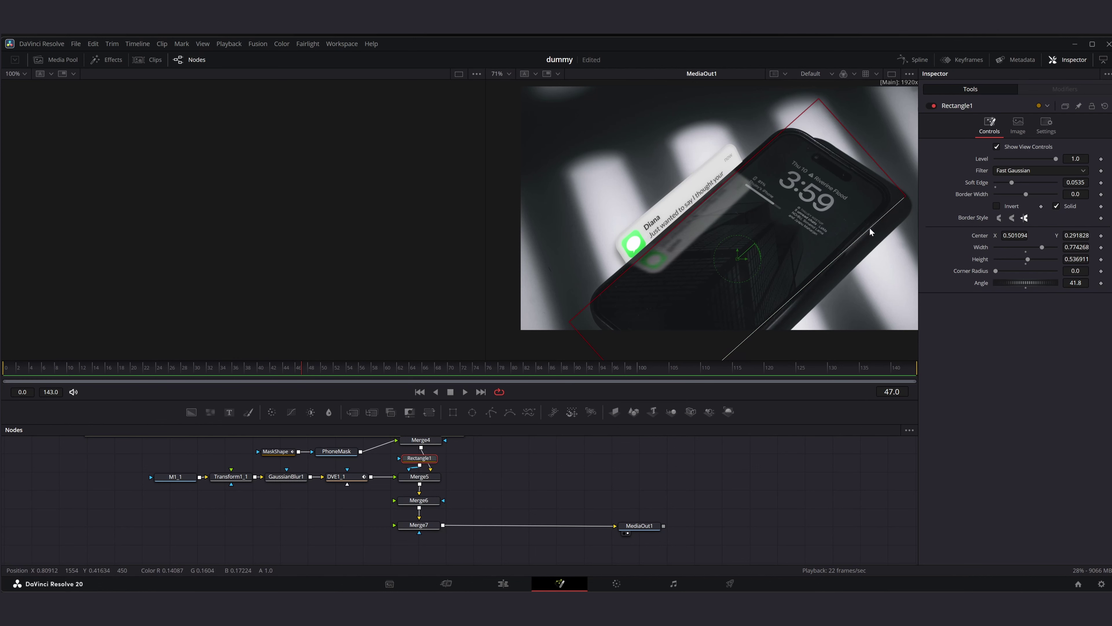
left_click_drag(1076, 283, 1079, 283)
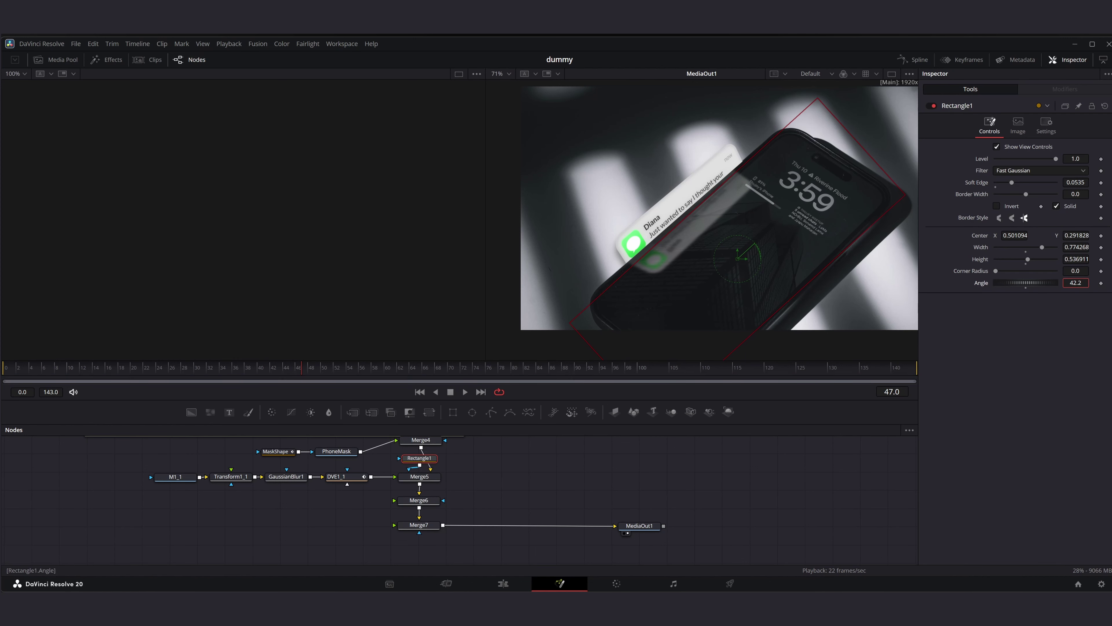
left_click(622, 473)
left_click_drag(285, 370, 314, 369)
Step: Duplicate the A1 media node and place the copy directly below M1_1
scroll(139, 455, "up", 2)
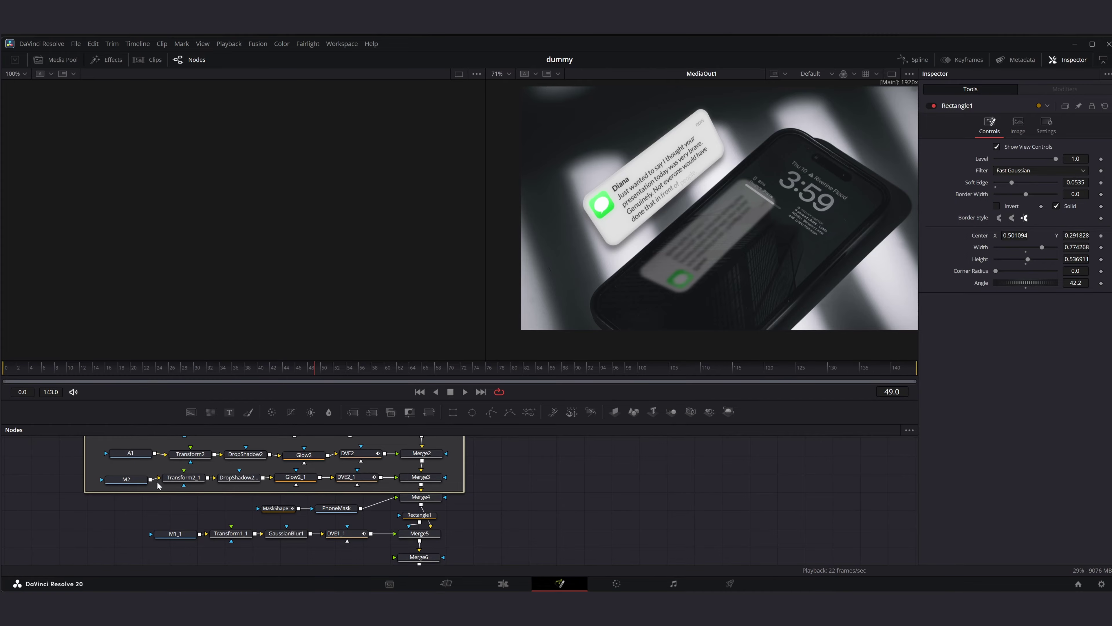
scroll(157, 482, "up", 2)
left_click(134, 483)
key("ctrl+c")
scroll(136, 486, "down", 2)
left_click(164, 555)
key("ctrl+v")
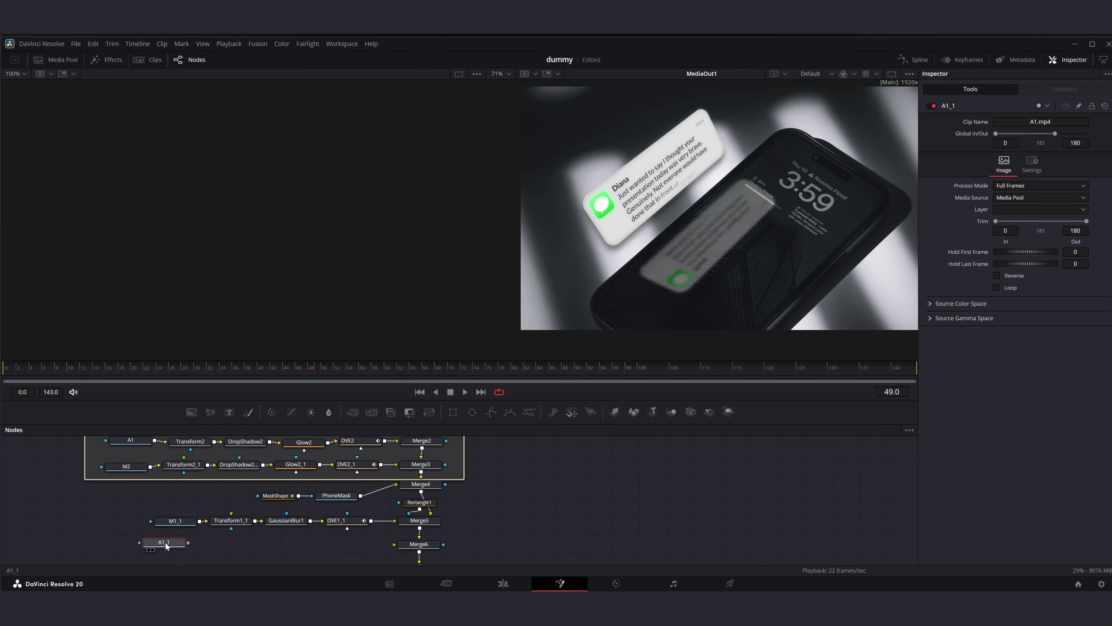
left_click_drag(165, 544, 176, 546)
Step: Copy the Transform, Gaussian Blur and DVE nodes from M1_1's chain to link A1_1 into Merge6, and set Transform1_1_1's zoom to 0.296
left_click_drag(210, 513, 416, 544)
key("ctrl+c")
left_click(206, 546)
key("ctrl+v")
left_click(290, 530)
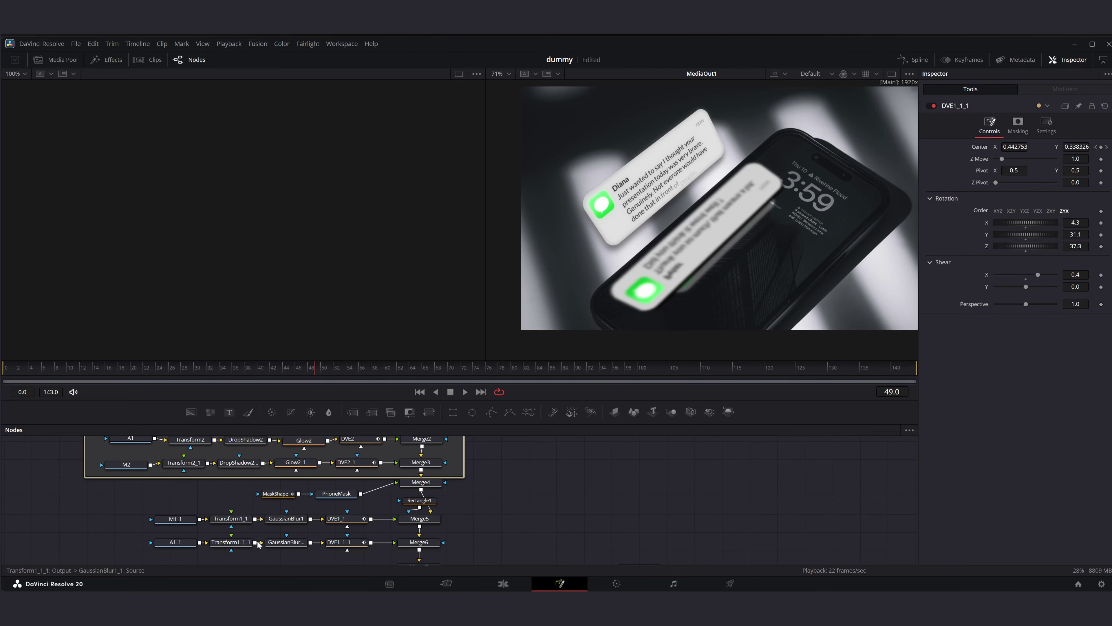
left_click(244, 543)
left_click_drag(1073, 199, 1045, 199)
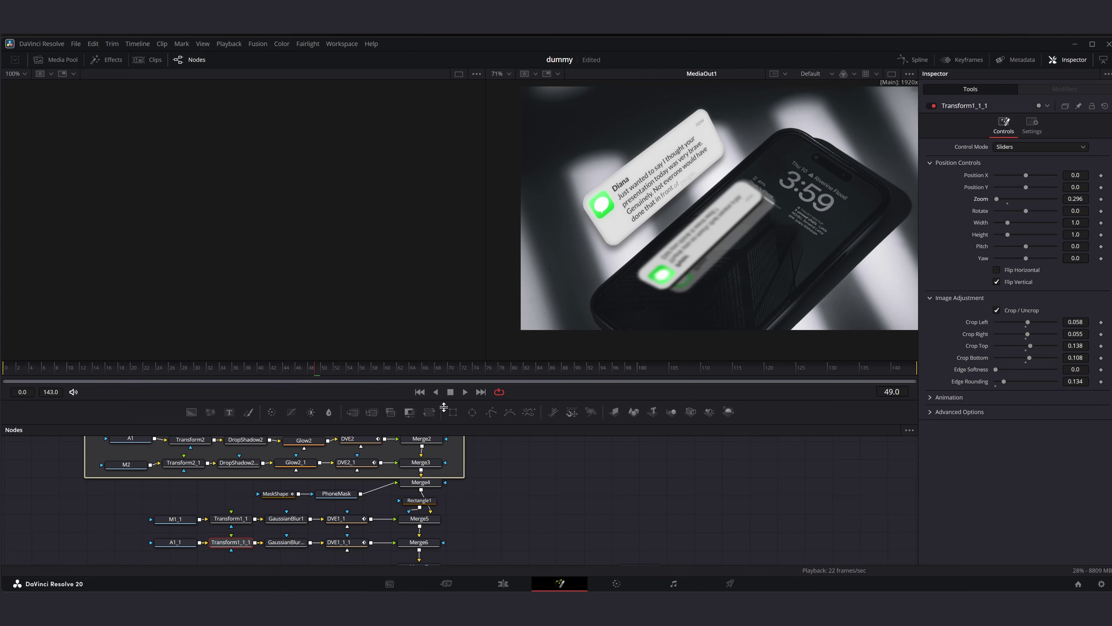
Step: Delete DVE1_1_1's second displacement keyframe near frame 50 in the spline editor and close the editor
left_click(342, 542)
left_click(912, 60)
left_click(475, 511)
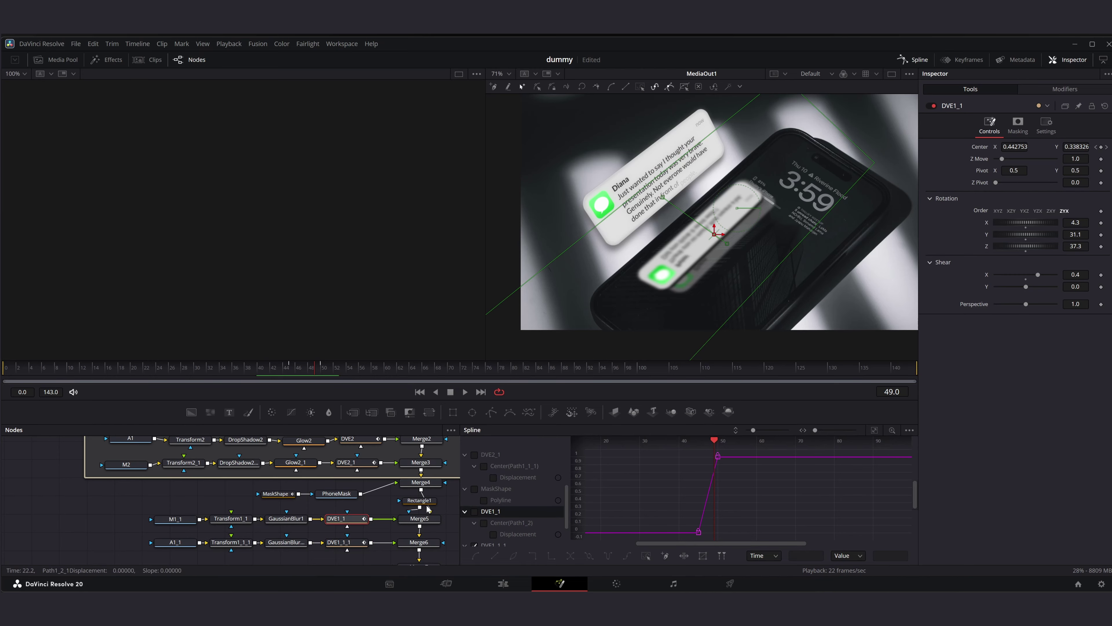
left_click(343, 542)
scroll(498, 518, "down", 1)
left_click_drag(717, 486, 745, 507)
key("Delete")
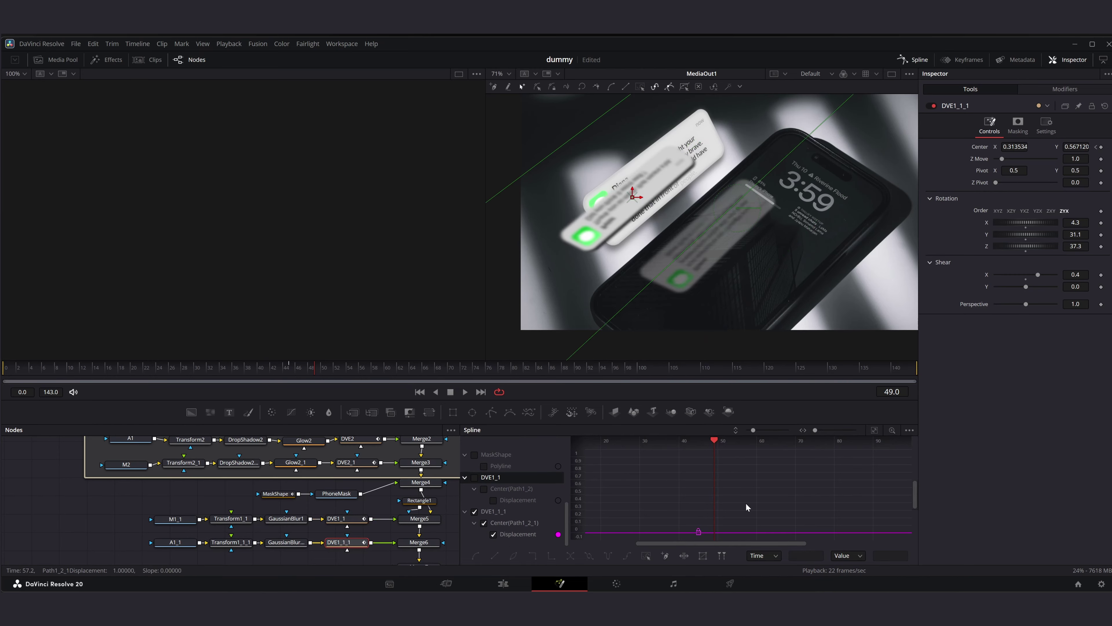
scroll(456, 510, "down", 2)
left_click(914, 59)
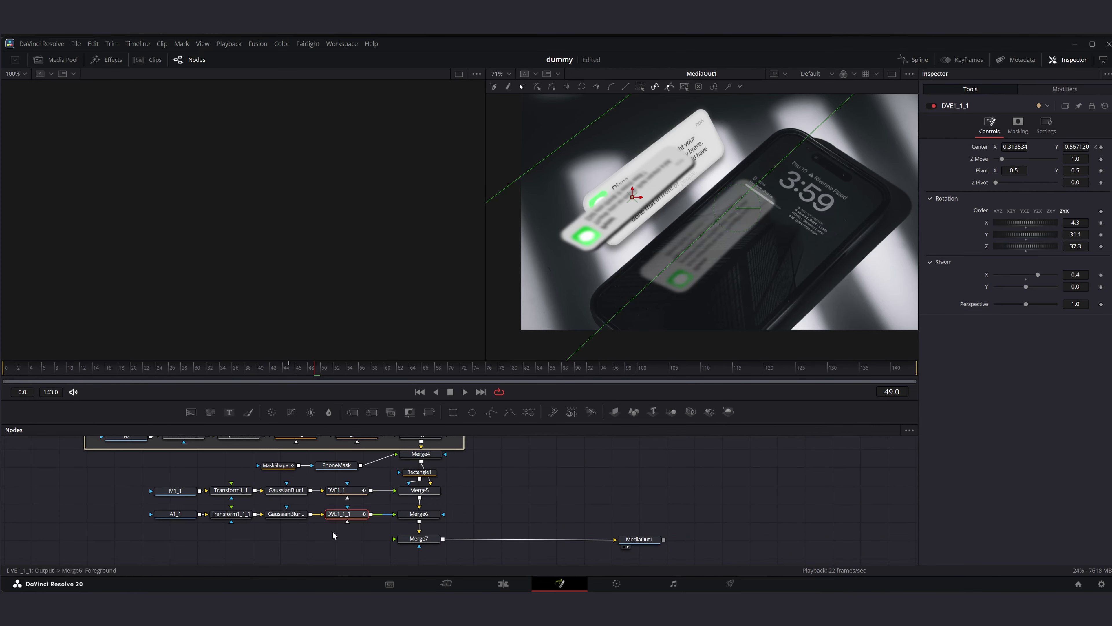
Step: Set Transform1_1_1's crop top to 0.182 and go to frame 75
left_click(231, 514)
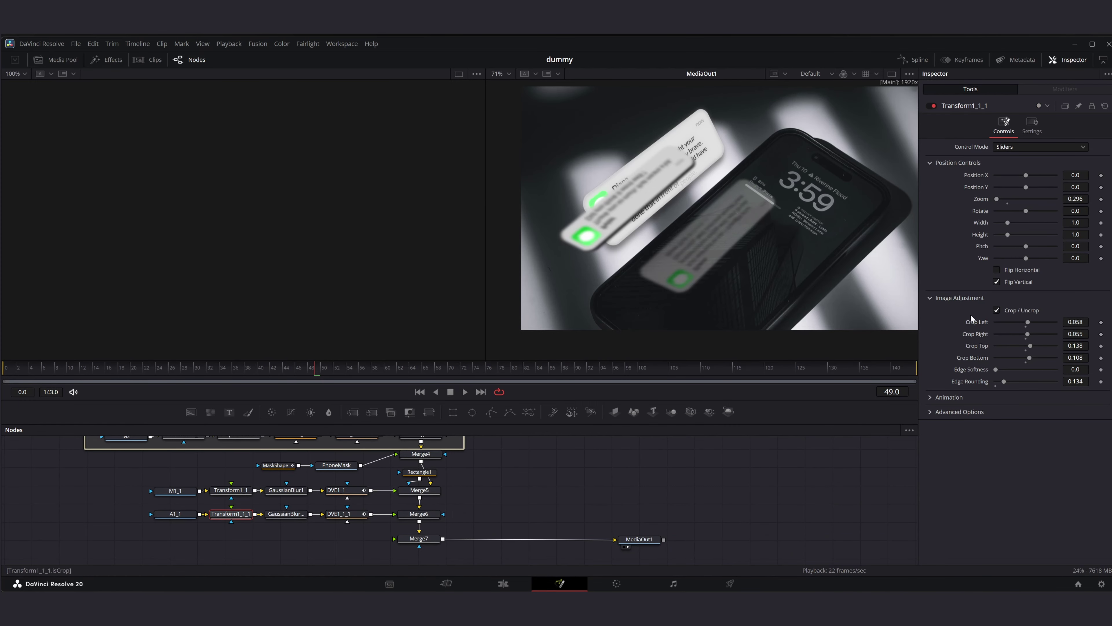
left_click_drag(1041, 348, 1043, 349)
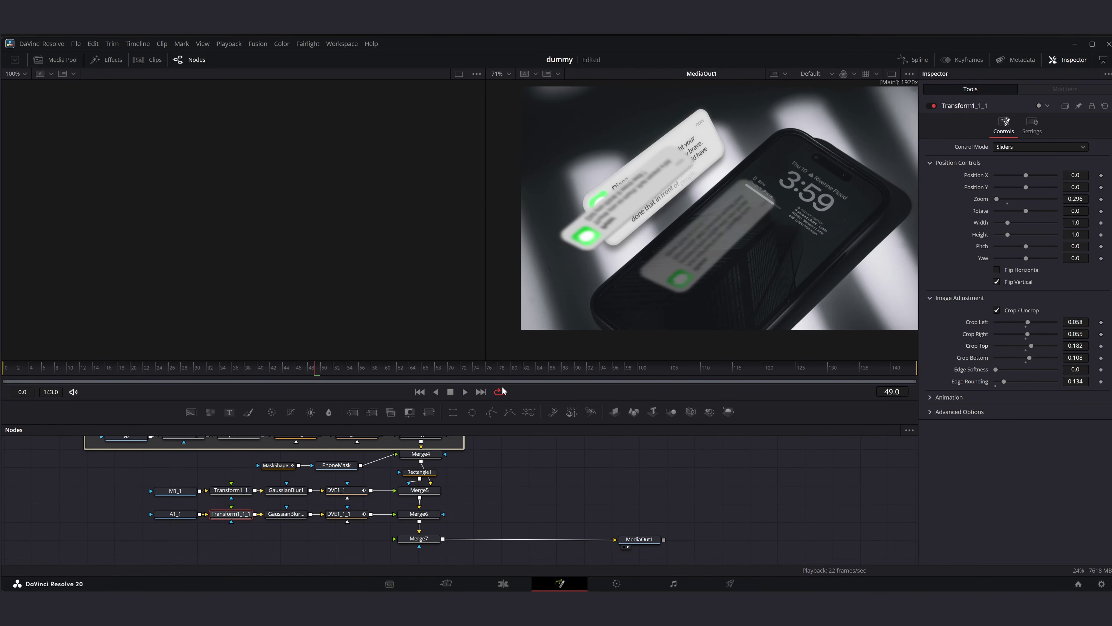
left_click_drag(317, 370, 412, 376)
left_click_drag(488, 376, 482, 376)
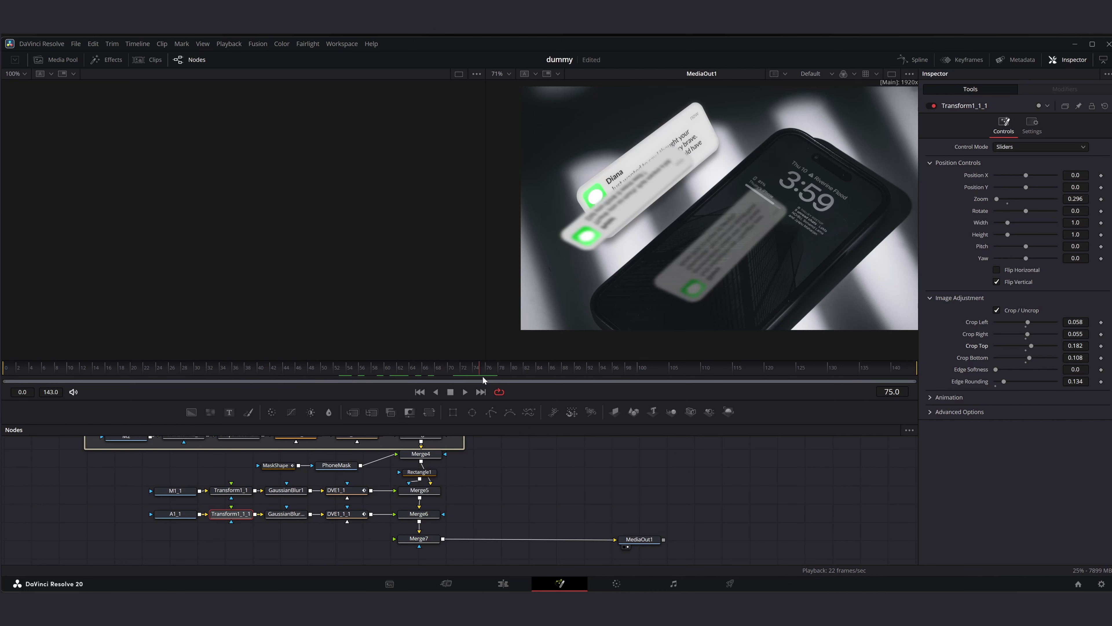
Step: Start DVE1_1_1's center animation at frame 75 instead of 45, and move the reflection onto the phone screen at frame 80
left_click(346, 514)
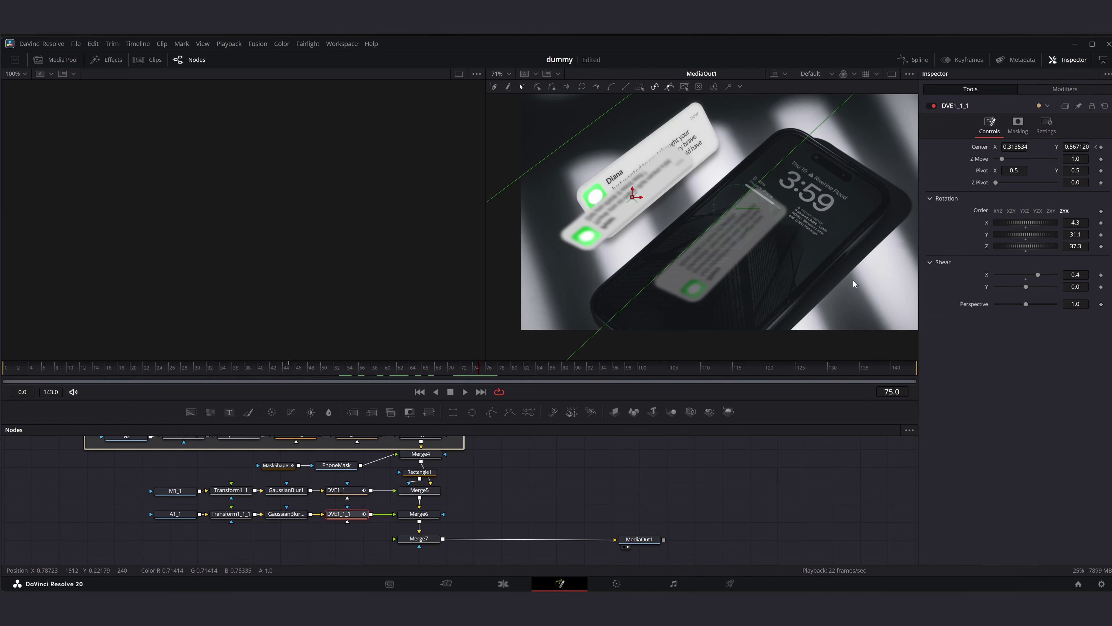
left_click(289, 369)
left_click(1101, 147)
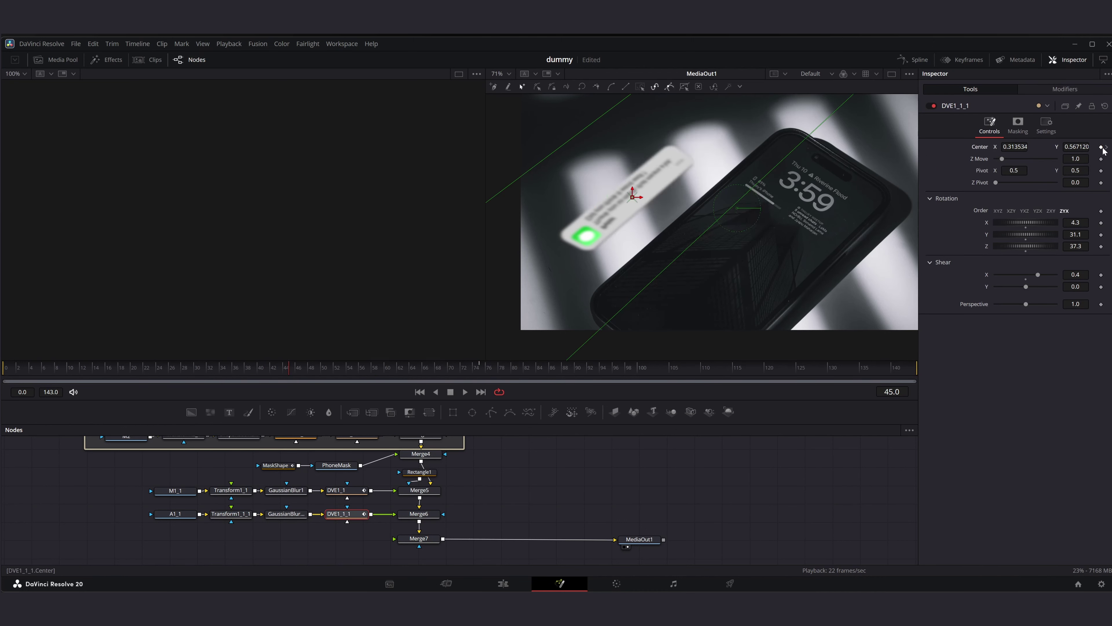
left_click(479, 373)
left_click_drag(633, 198, 660, 213)
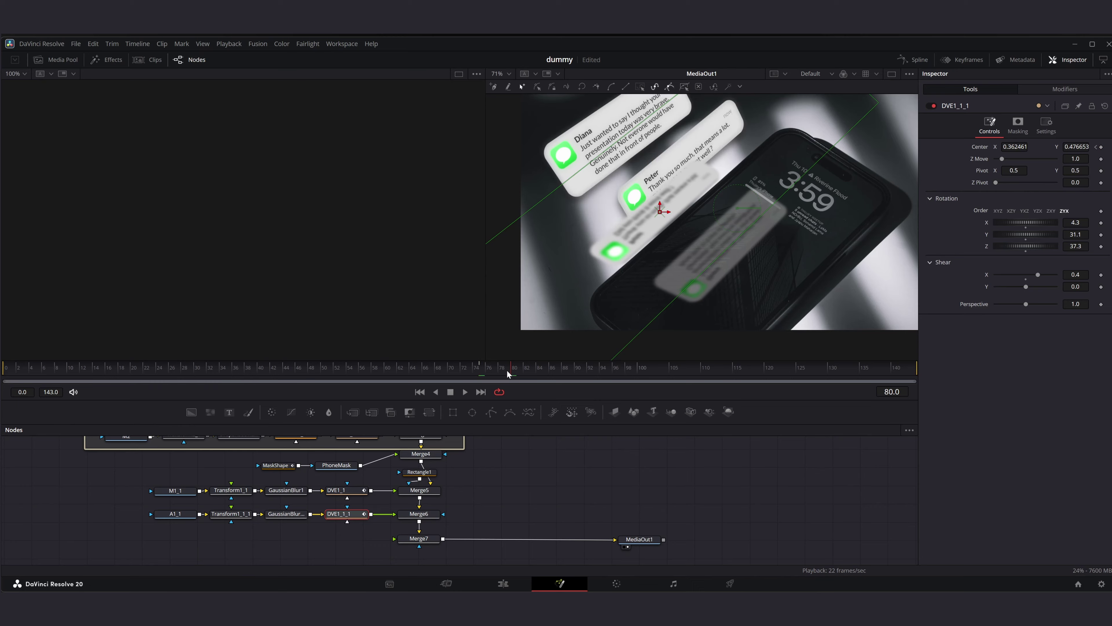
left_click_drag(660, 213, 745, 224)
Step: Set Merge6's blend to 0.4 and move DVE1_1_1's frame 75 center off the phone to about X 0.400, Y 0.602
left_click(416, 514)
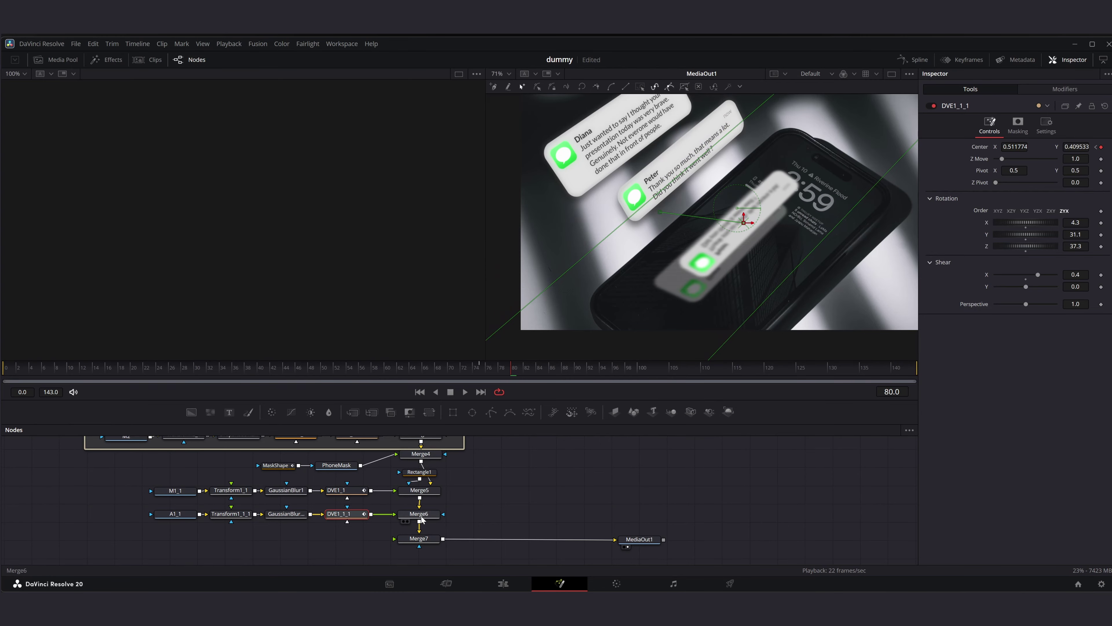
key("Tab")
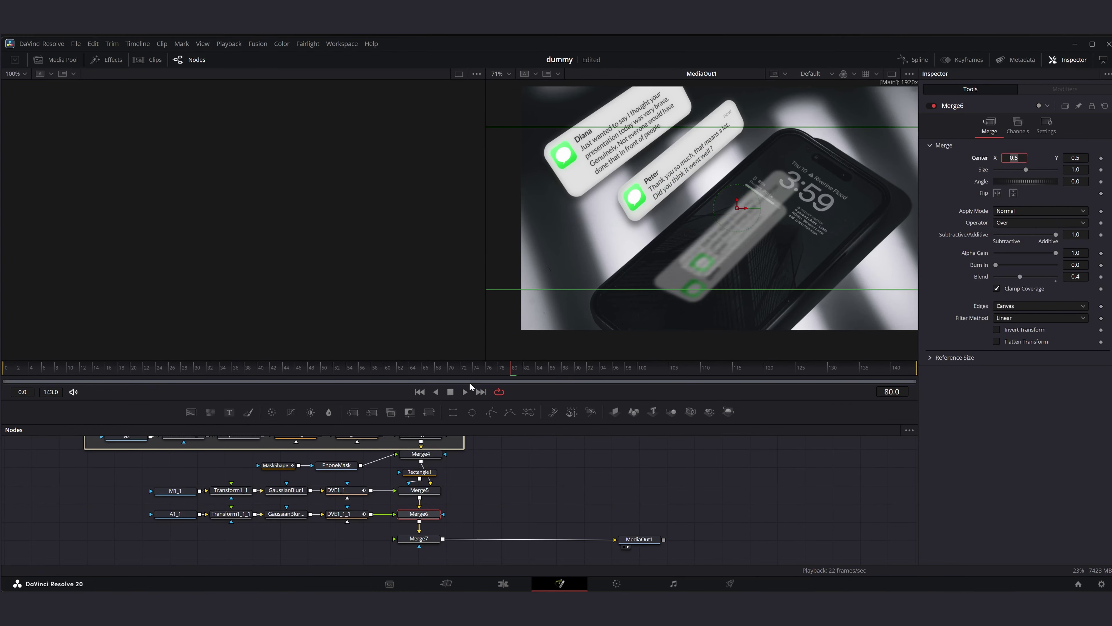
left_click(344, 514)
left_click_drag(744, 222, 686, 186)
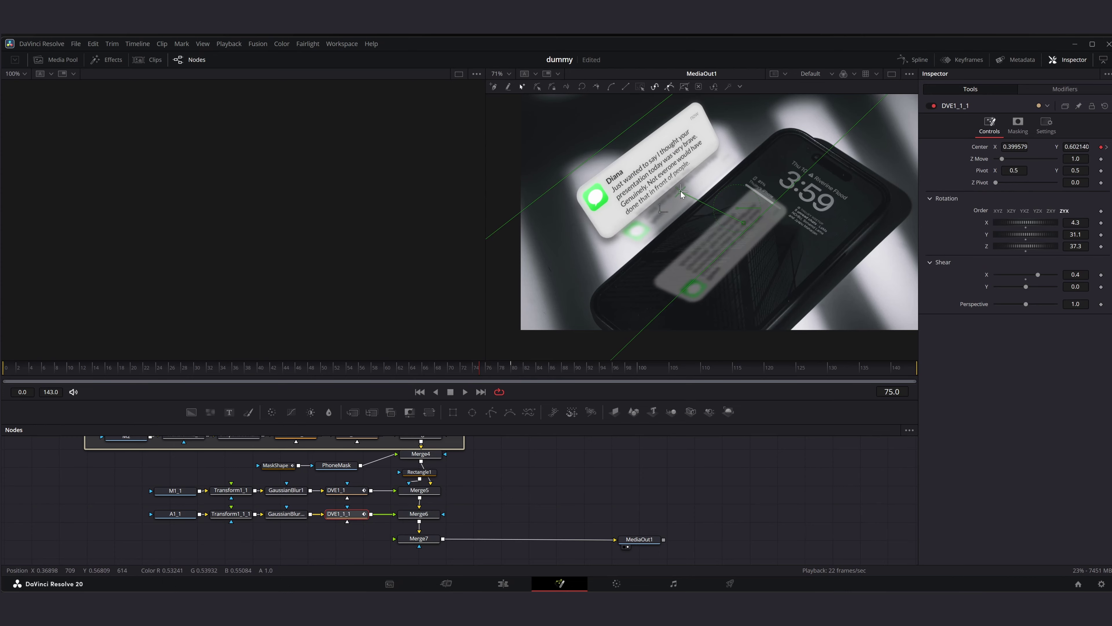
mouse_move(483, 372)
left_mouse_down()
mouse_move(510, 371)
mouse_move(485, 372)
left_mouse_up()
Step: Keyframe DVE1_1's center at frame 75, and shift the first reflection to about X 0.570, Y 0.118 at frame 80
left_click(357, 493)
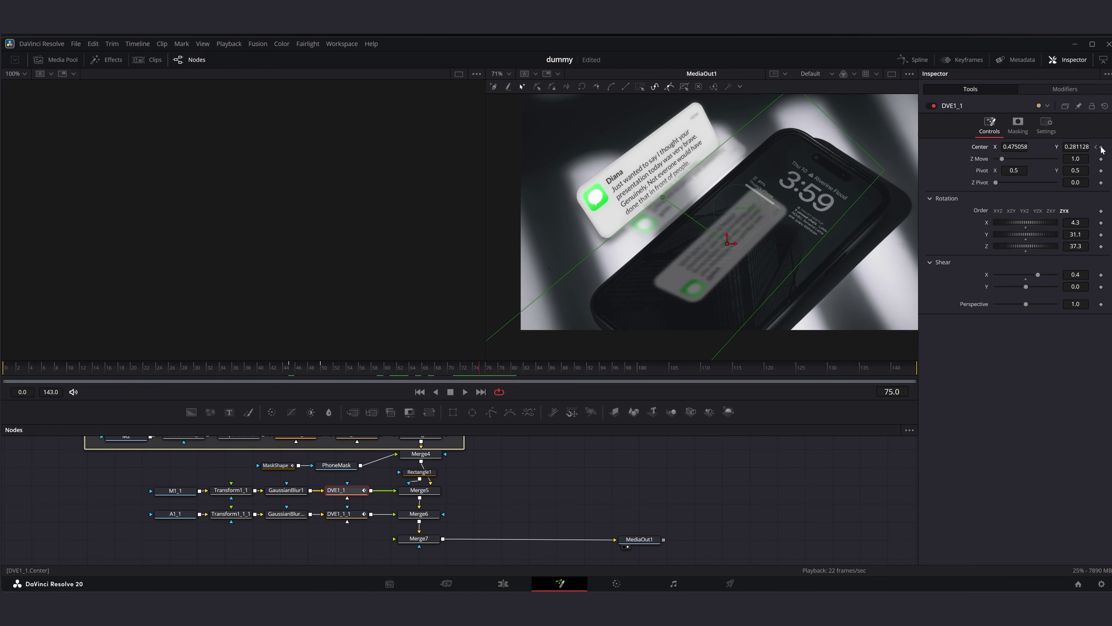
left_click(513, 372)
left_click_drag(727, 243, 766, 274)
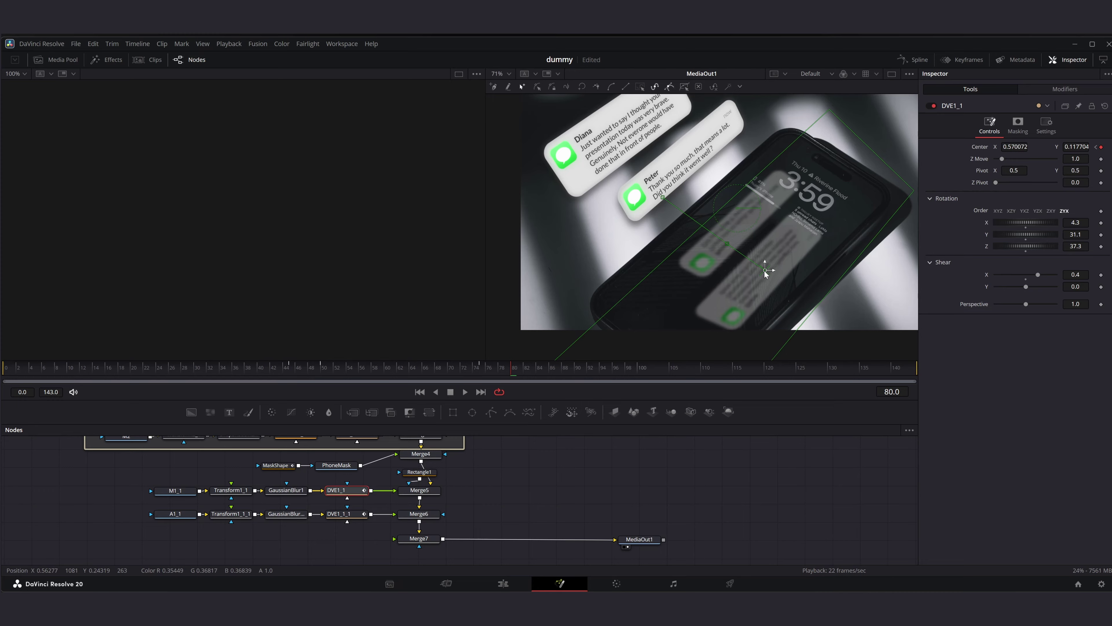
left_click(528, 492)
Step: Move Rectangle1 beside Merge5, then duplicate it as the mask for Merge6 and check the second reflection's entrance
left_click_drag(420, 473, 429, 515)
left_click(481, 491)
key("ctrl+c")
left_click(469, 516)
key("ctrl+v")
left_click(432, 373)
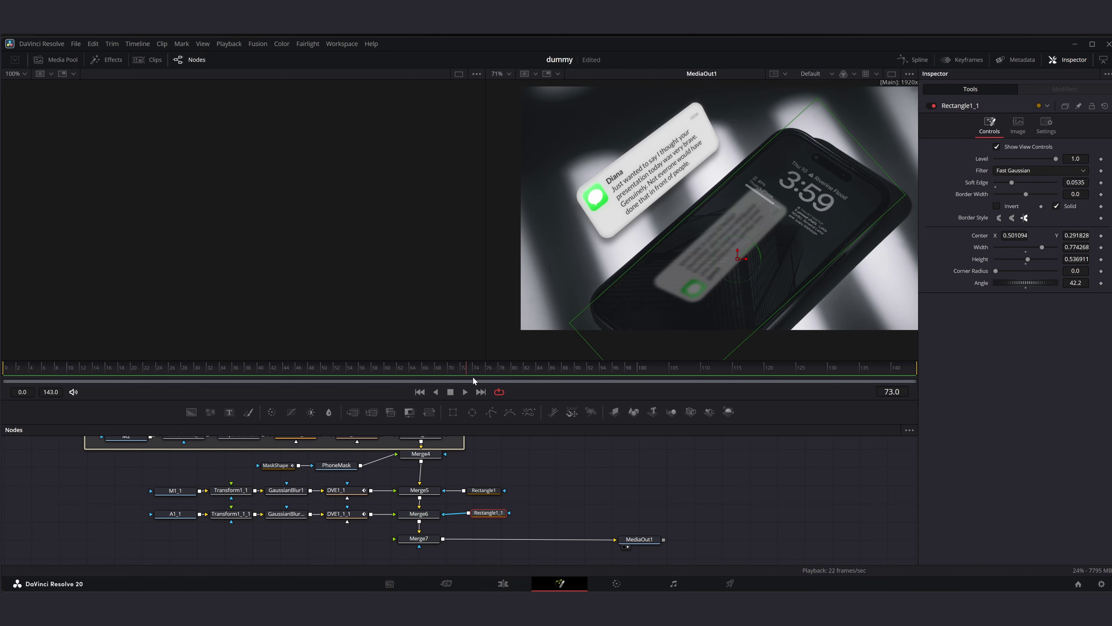
mouse_move(473, 377)
left_mouse_down()
mouse_move(519, 378)
mouse_move(477, 377)
left_mouse_up()
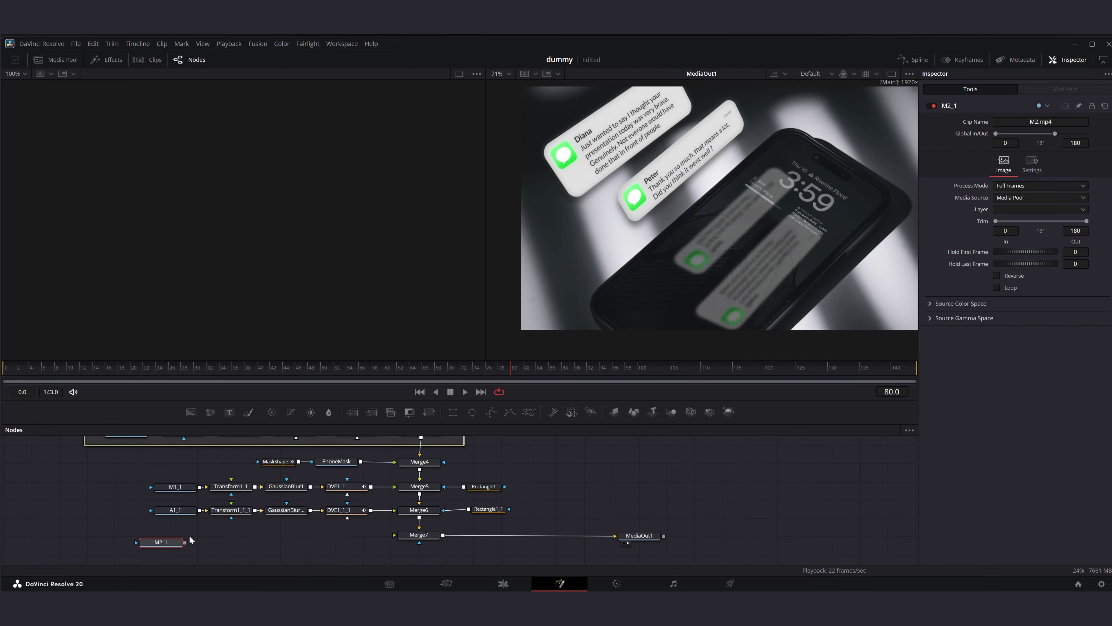
Step: Align M2_1 below A1_1 and connect it to Merge7 through copies of Transform1_1, GaussianBlur1 and DVE1_1
left_click_drag(187, 538, 201, 530)
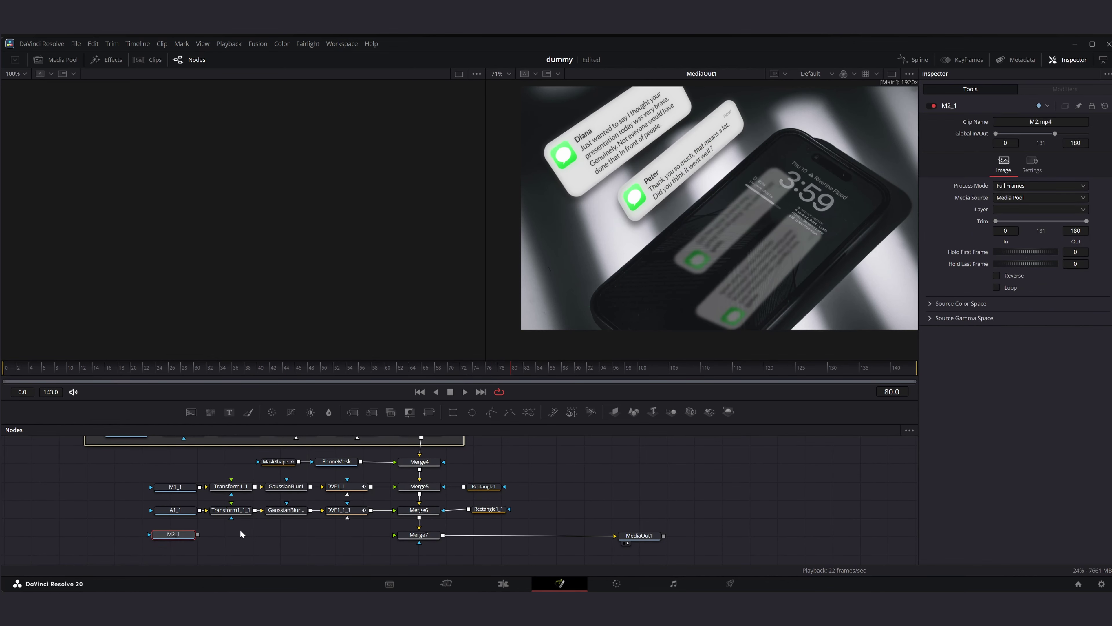
left_click_drag(221, 478, 336, 494)
key("ctrl+c")
left_click(180, 536)
key("ctrl+v")
left_click_drag(369, 535, 407, 537)
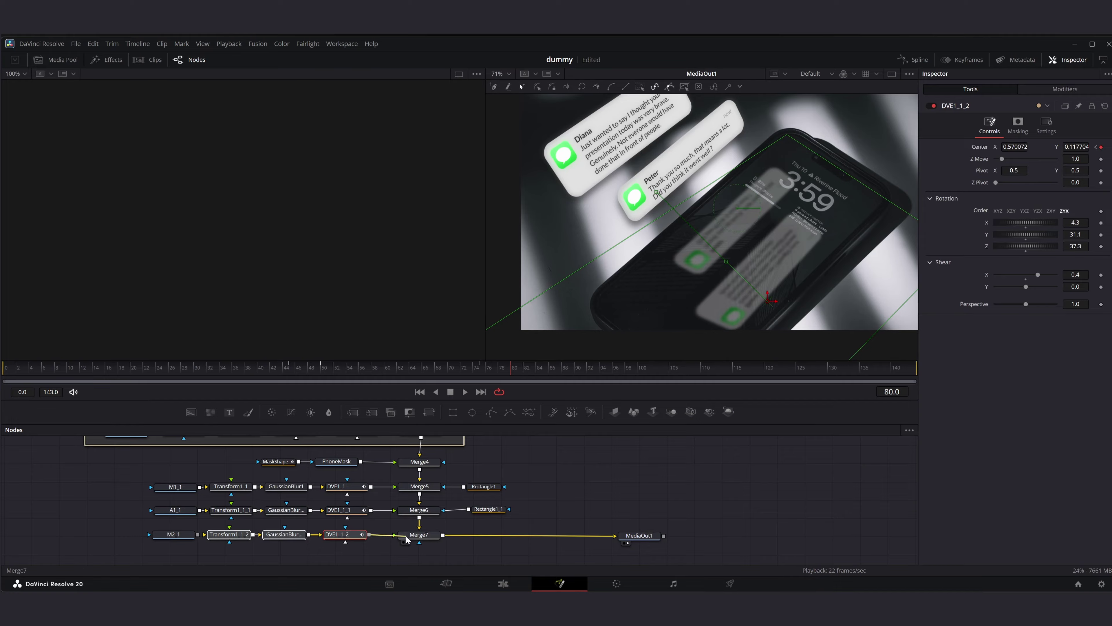
Step: Crop the M2 reflection in Transform1_1_2 to 0.19 at the top and 0.193 at the bottom, and set its zoom to 0.304
left_click(228, 535)
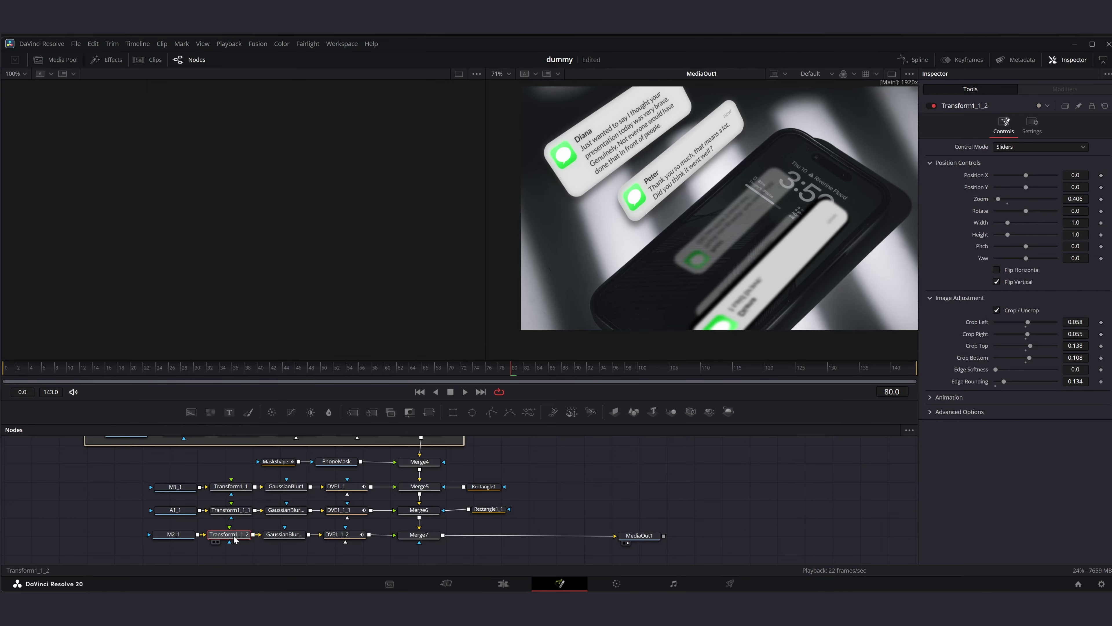
left_click_drag(1076, 357, 1108, 358)
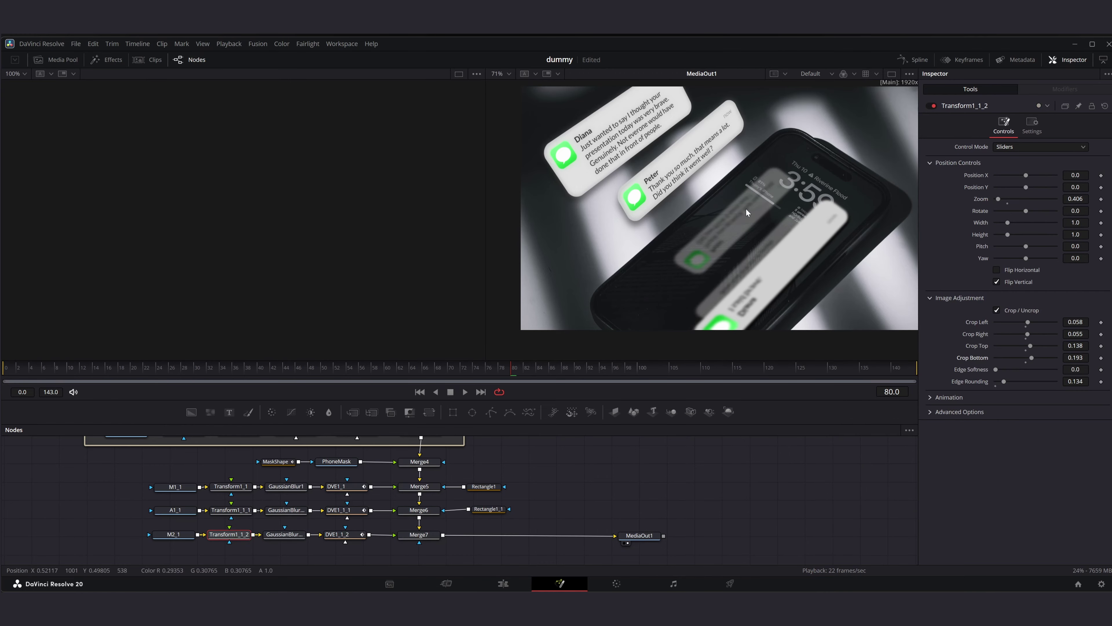
left_click_drag(290, 373, 293, 375)
left_click_drag(1080, 344, 1085, 345)
mouse_move(701, 372)
left_mouse_down()
mouse_move(728, 374)
mouse_move(706, 376)
left_mouse_up()
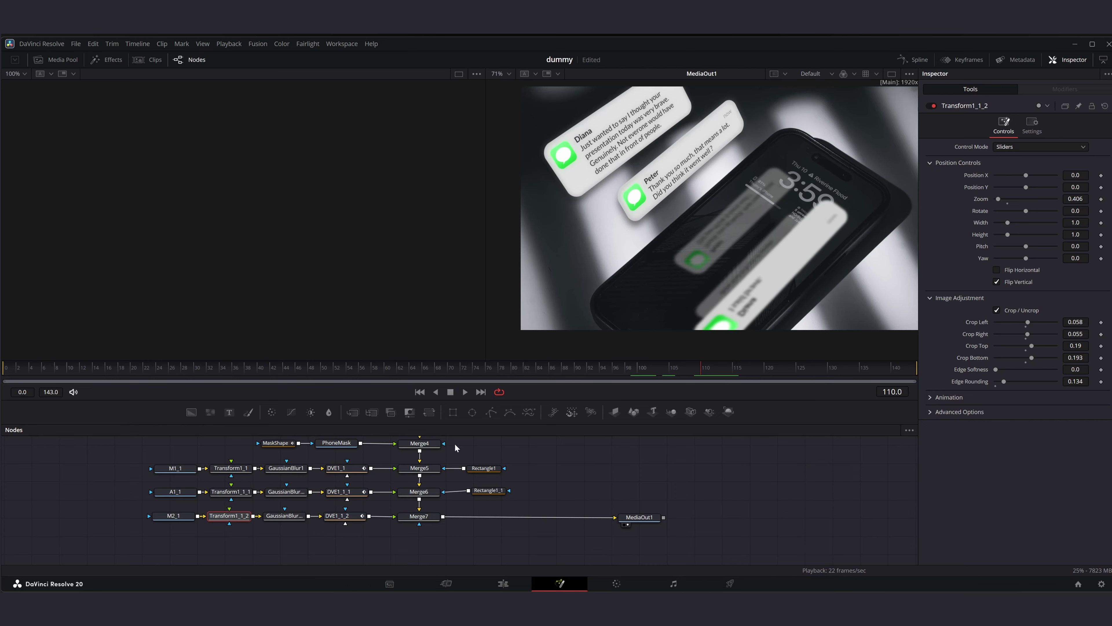
left_click(1080, 199)
type("0.3")
key("Return")
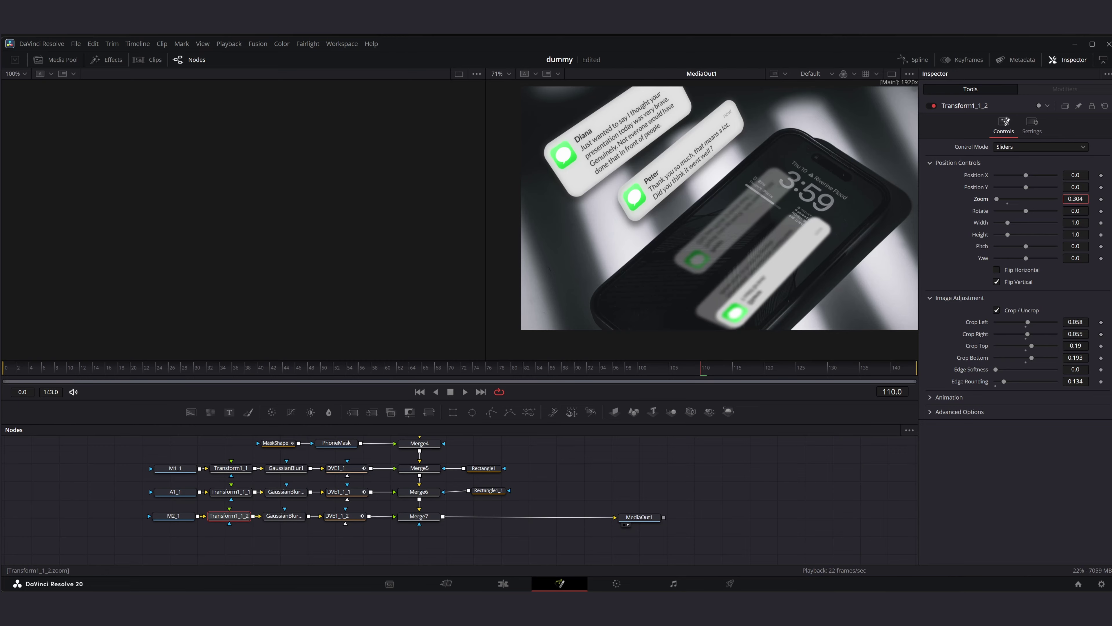
Step: Set Merge7's blend to 0.4
left_click(419, 517)
left_click(1081, 275)
type("0.4")
key("Tab")
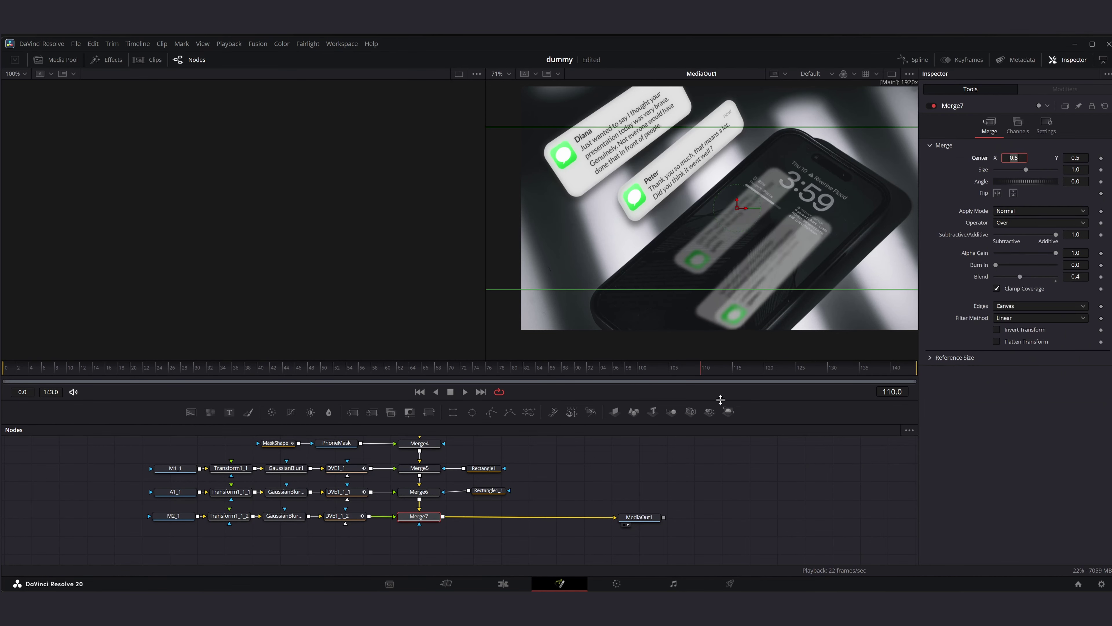
Step: Shift the M2 reflection toward the phone's lower-left edge and delete the keyframes copied into DVE1_1_2's displacement curve
left_click(216, 518)
left_click(340, 515)
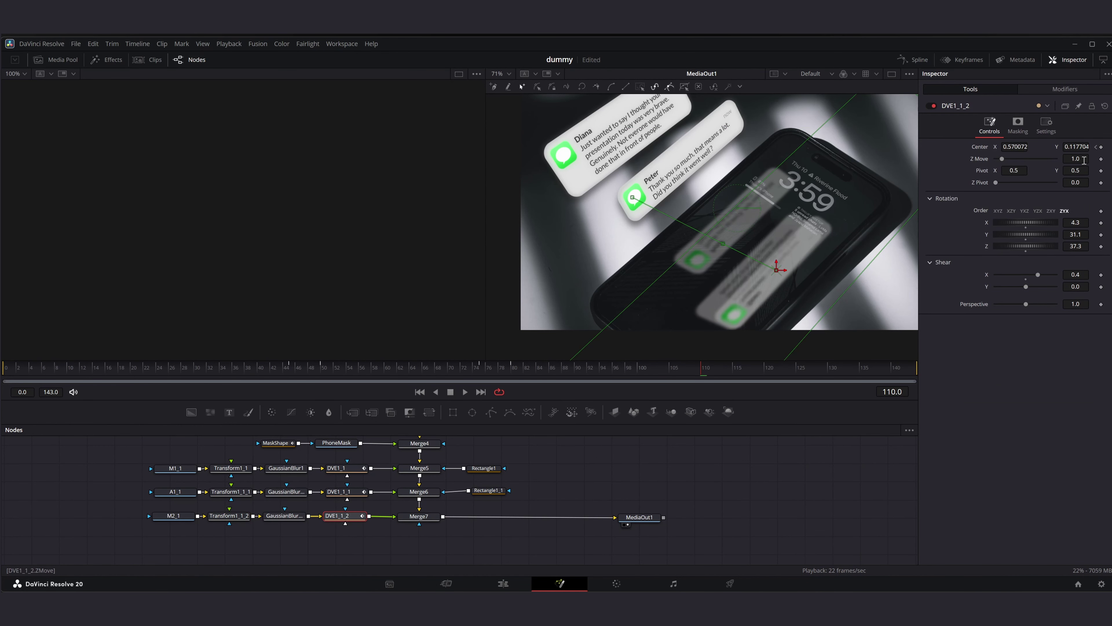
left_click_drag(775, 270, 747, 268)
left_click(913, 59)
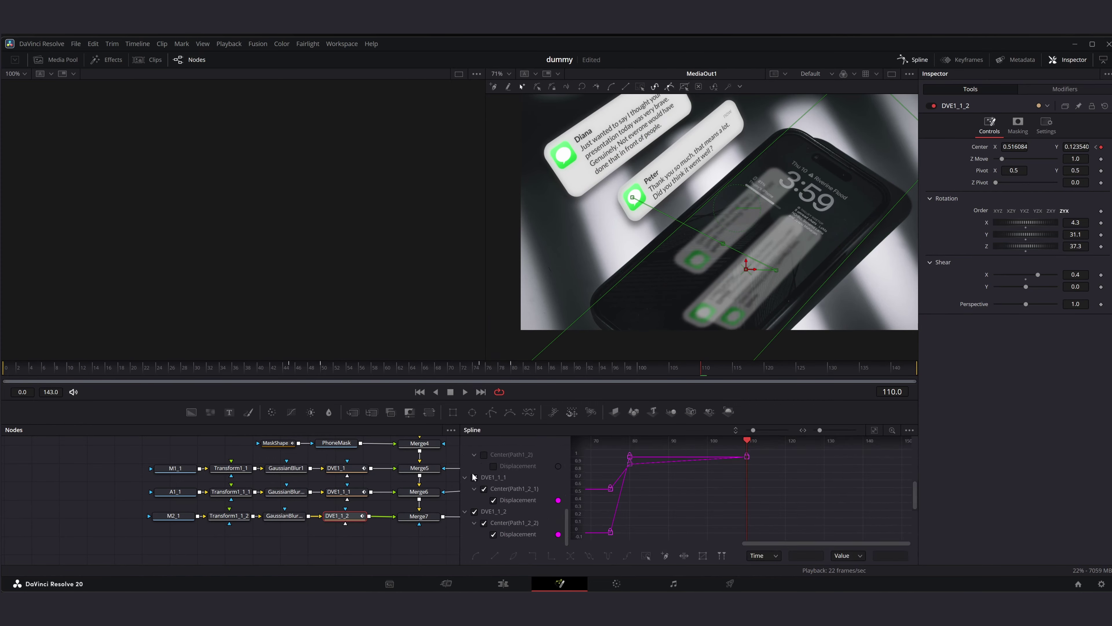
left_click_drag(637, 504, 639, 502)
key("Delete")
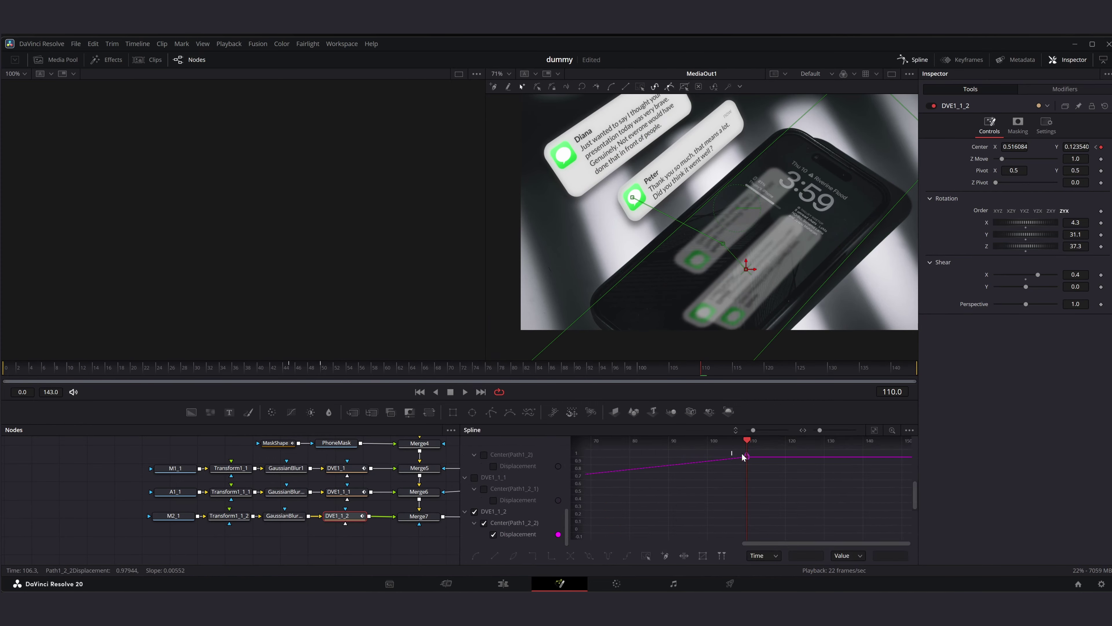
left_click_drag(743, 454, 754, 463)
key("Delete")
left_click(911, 62)
Step: Place the M2 reflection at about X 0.411, Y 0.322 in DVE1_1_2 and keyframe its Center at frame 110
left_click_drag(723, 243, 690, 233)
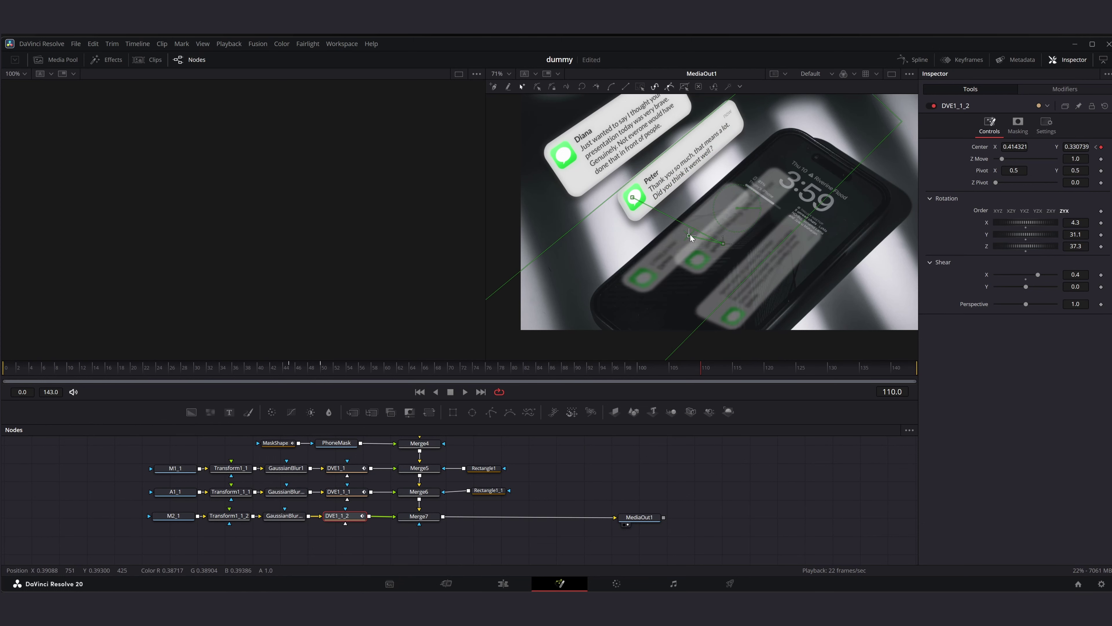
left_click(1096, 148)
left_click(1101, 147)
left_click(1096, 147)
left_click(1101, 147)
left_click(1107, 147)
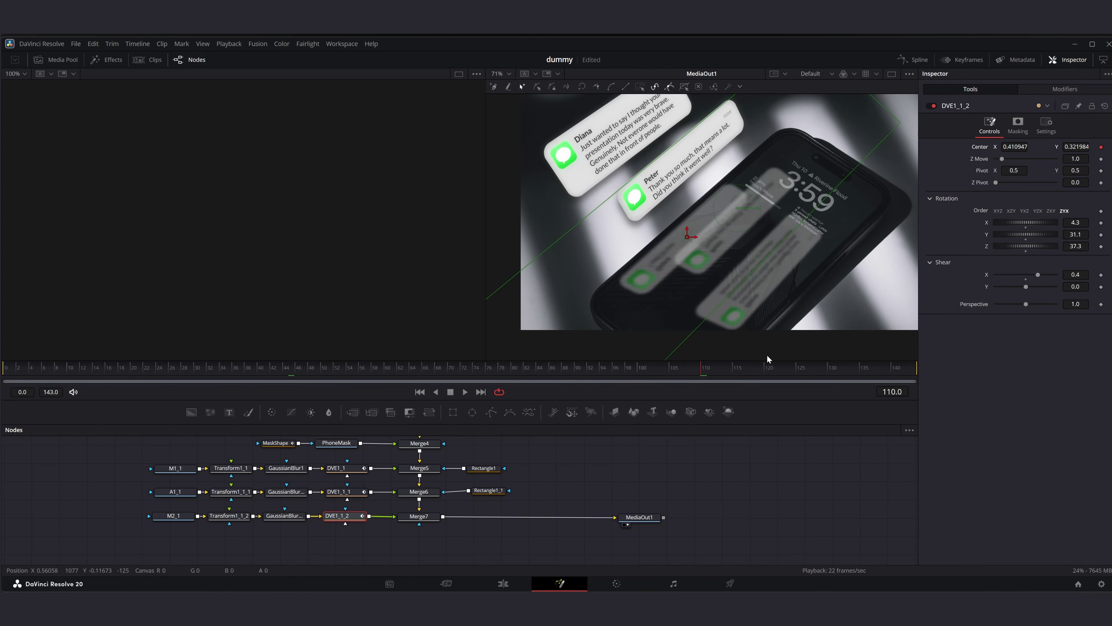
Step: Keyframe the M2 reflection's starting Center off the phone at about X 0.358, Y 0.494 and shift that keyframe to frame 110
left_click(734, 370)
left_click_drag(687, 237, 657, 207)
left_click(696, 369)
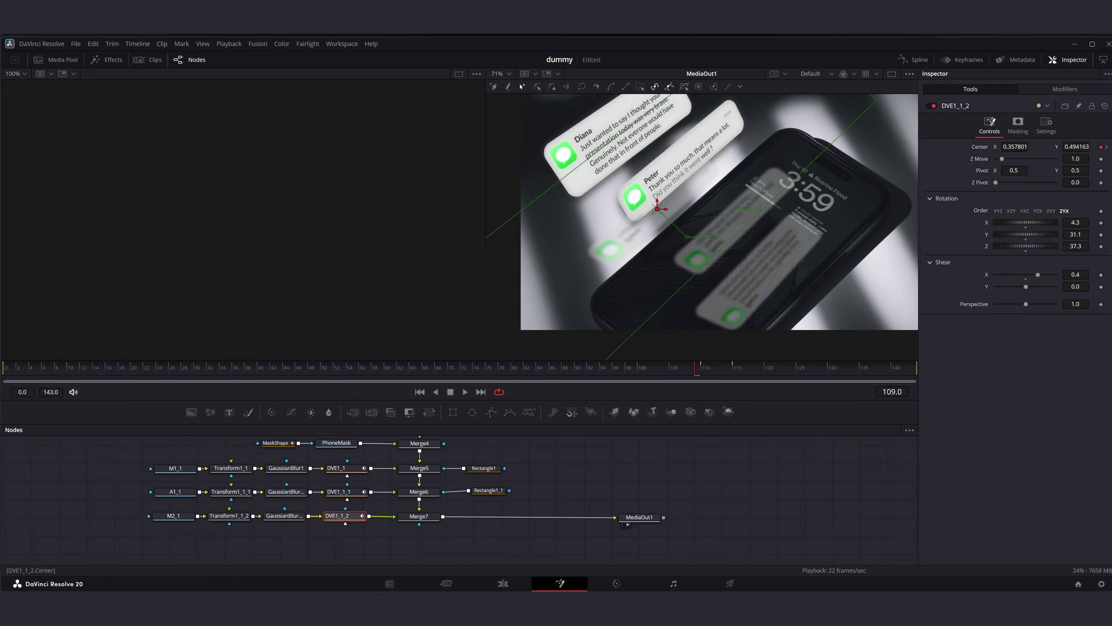
left_click(1107, 149)
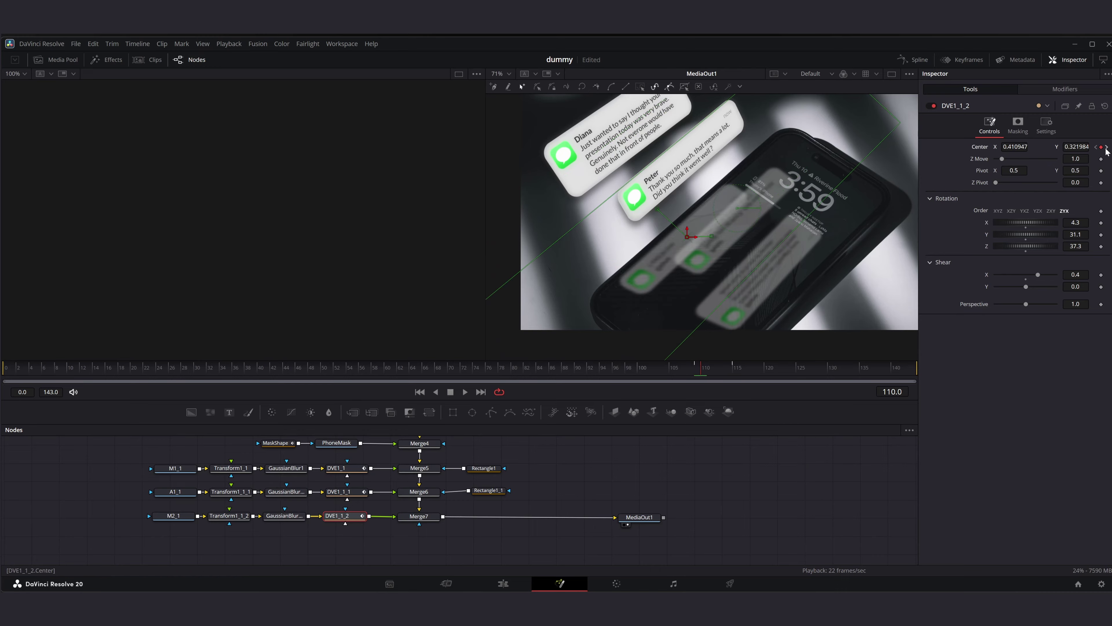
left_click(915, 59)
left_click_drag(742, 534, 747, 533)
left_click(793, 512)
left_click(914, 60)
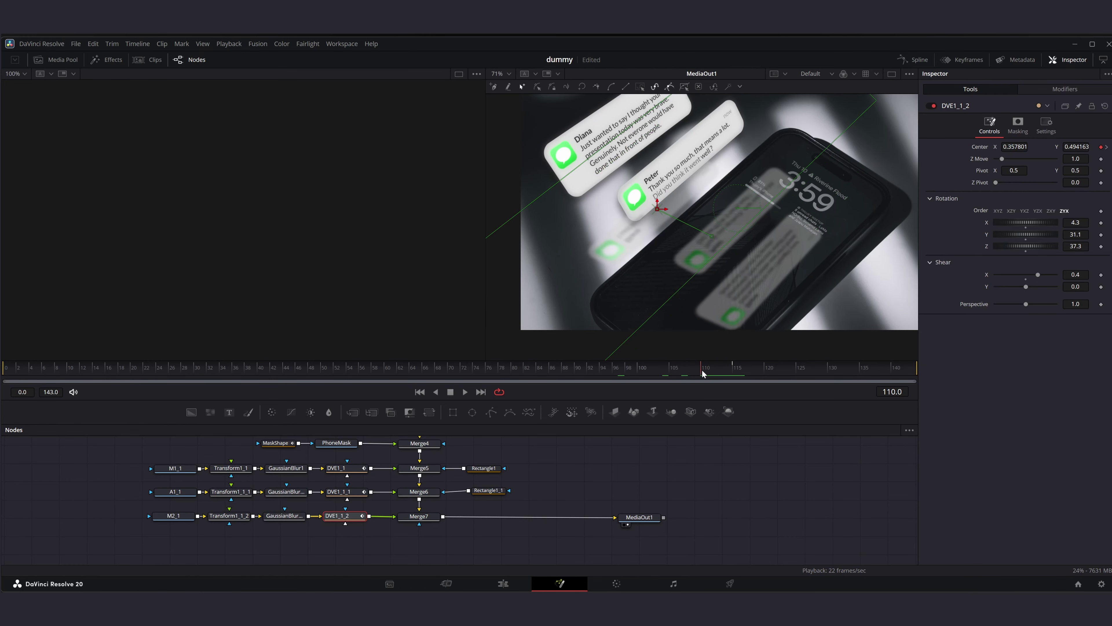
Step: Keyframe the M1 reflection's Center in DVE1_1 at frame 115, moving it down and right to about X 0.673, Y -0.049
left_click(345, 491)
left_click(350, 468)
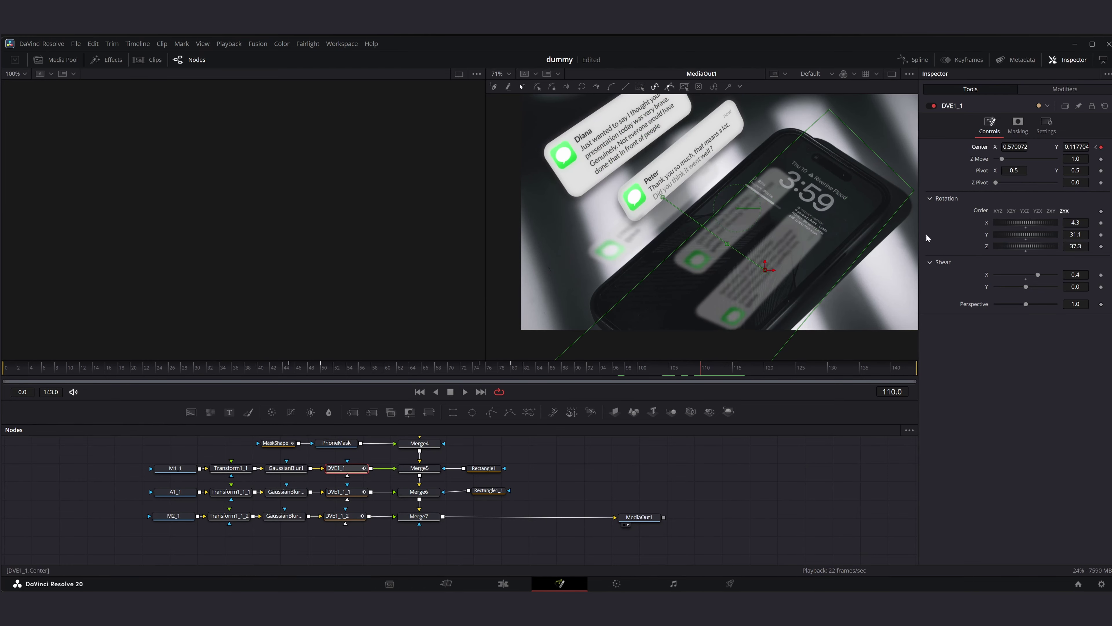
left_click(735, 370)
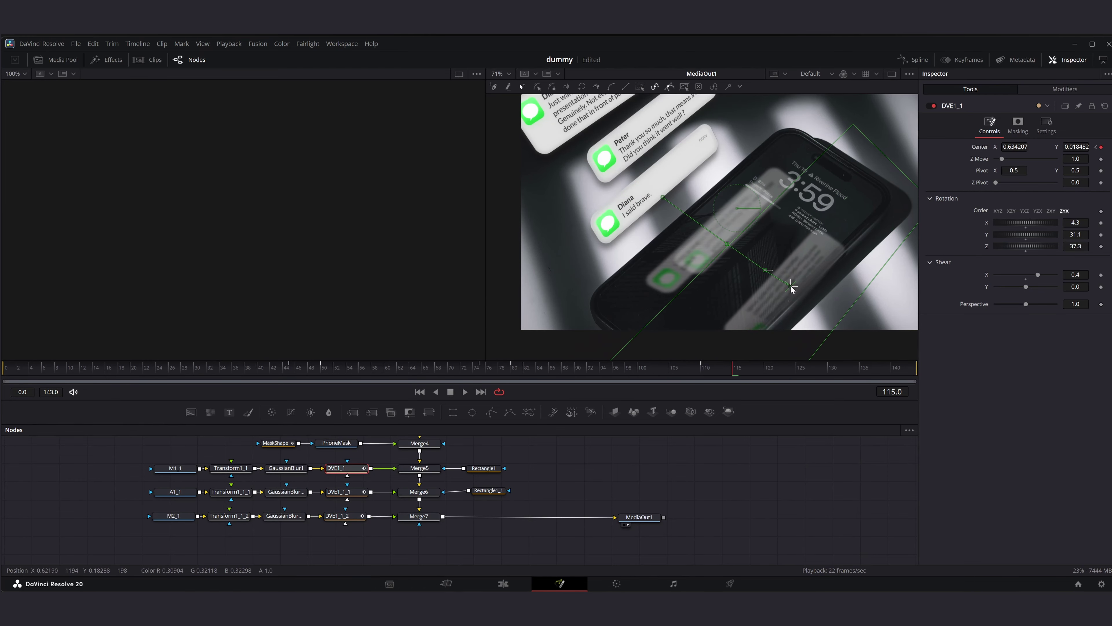
left_click_drag(804, 295, 808, 301)
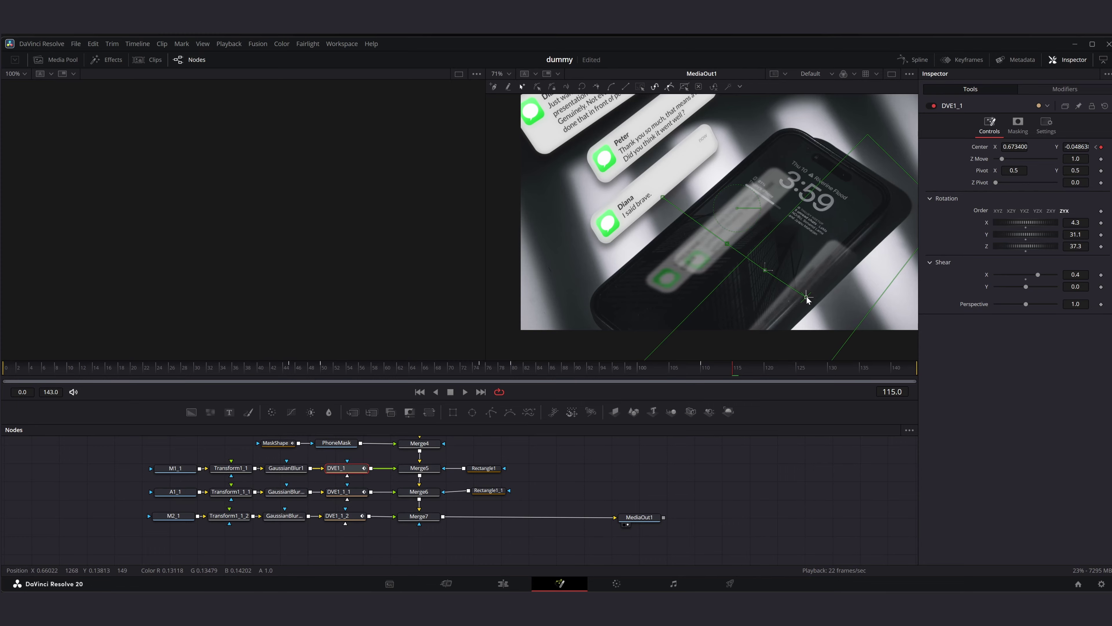
Step: Keyframe the A1 reflection's Center in DVE1_1_1 at frame 115, moving it to about X 0.567, Y 0.269
left_click(701, 370)
left_click(339, 492)
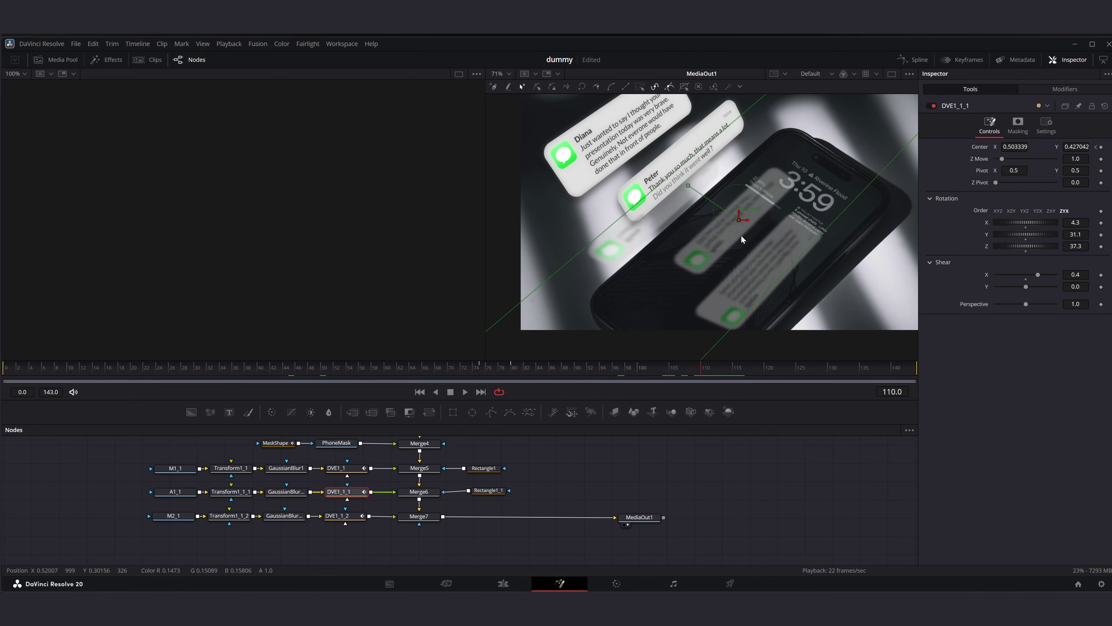
left_click(735, 370)
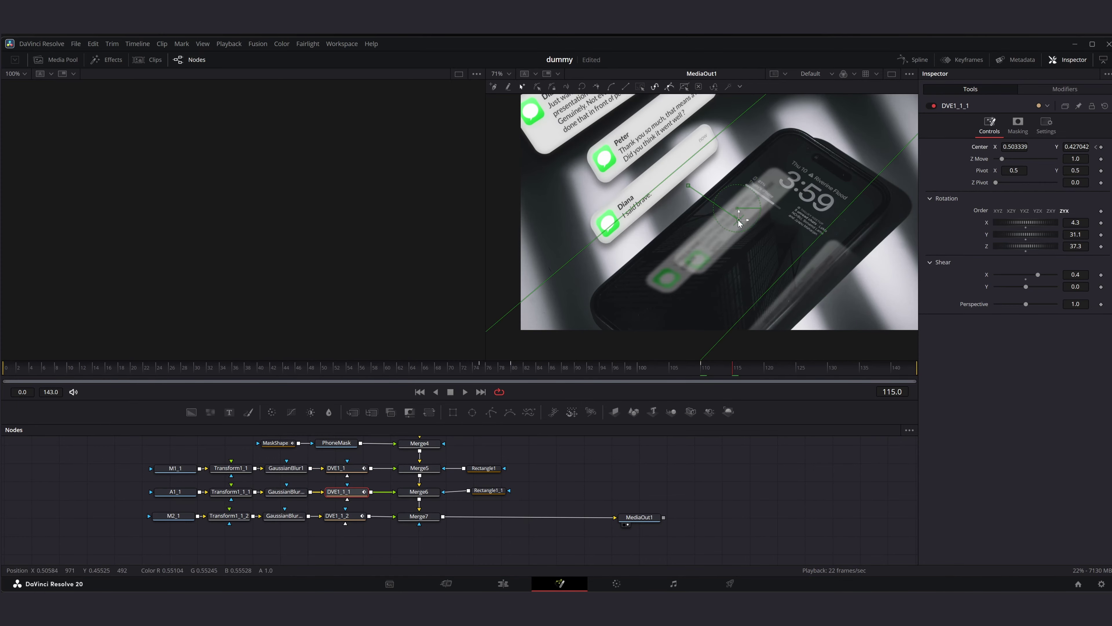
left_click_drag(739, 223, 776, 247)
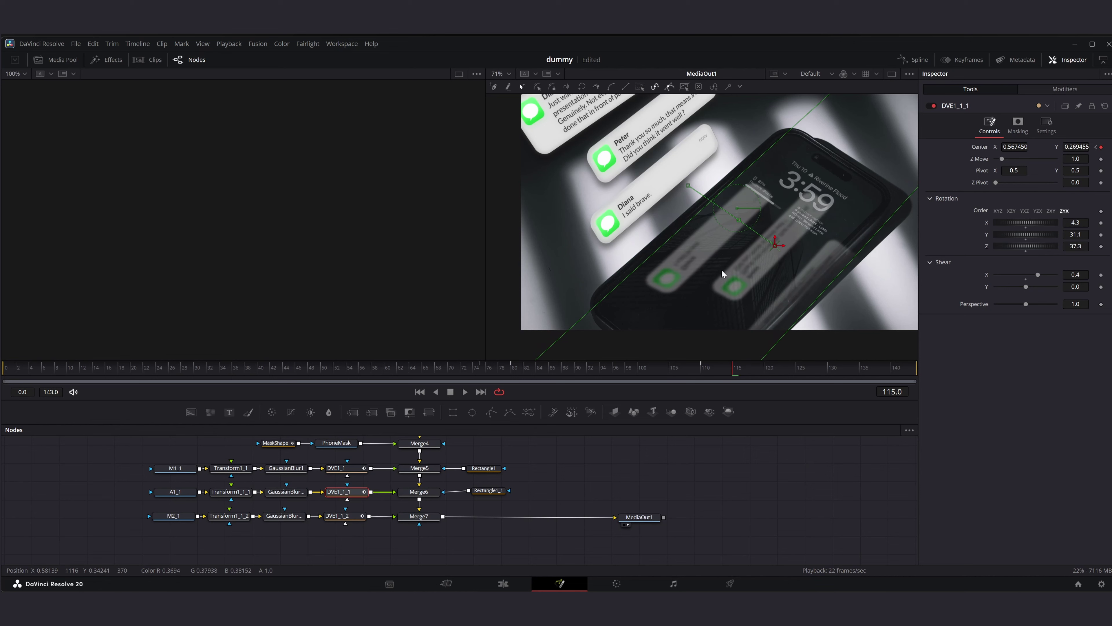
left_click(339, 468)
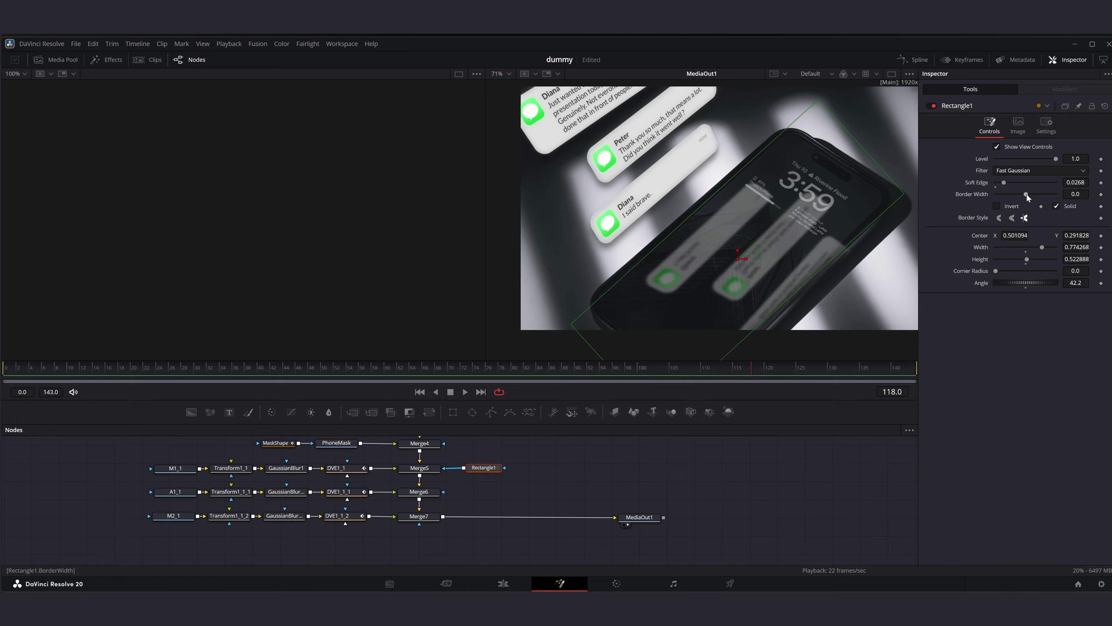
Step: Adjust Rectangle1 to soft edge 0.0174, border width -0.053, height about 0.546 and Center about X 0.496, Y 0.304, checking it across frames
left_click_drag(1026, 194, 1065, 183)
left_click_drag(678, 224, 647, 244)
left_click(213, 362)
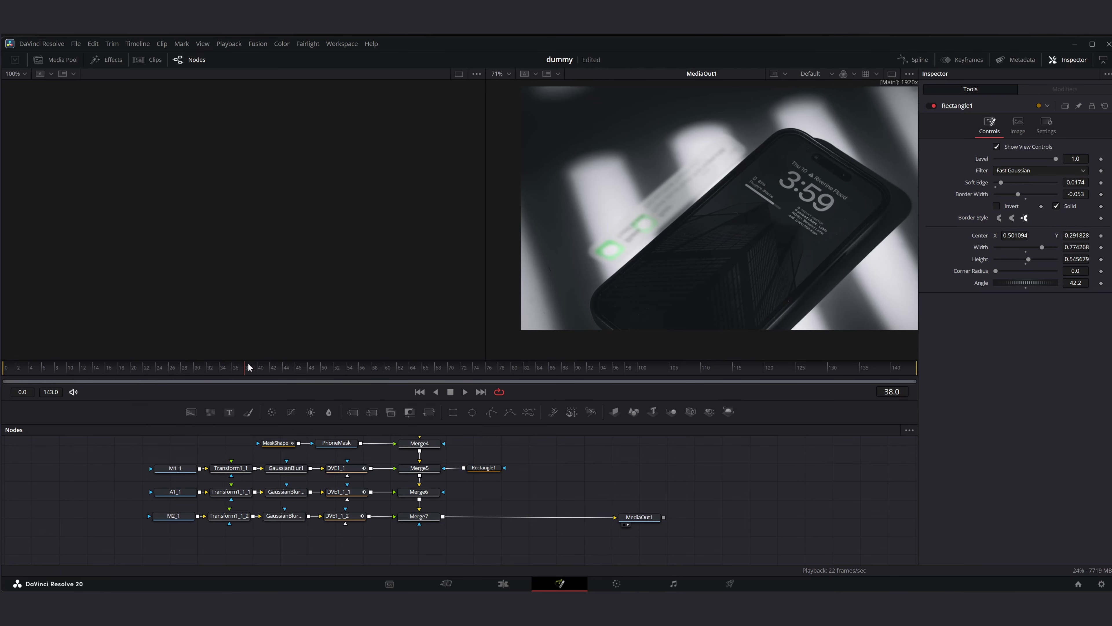
left_click_drag(295, 370, 307, 372)
left_click_drag(736, 262, 735, 259)
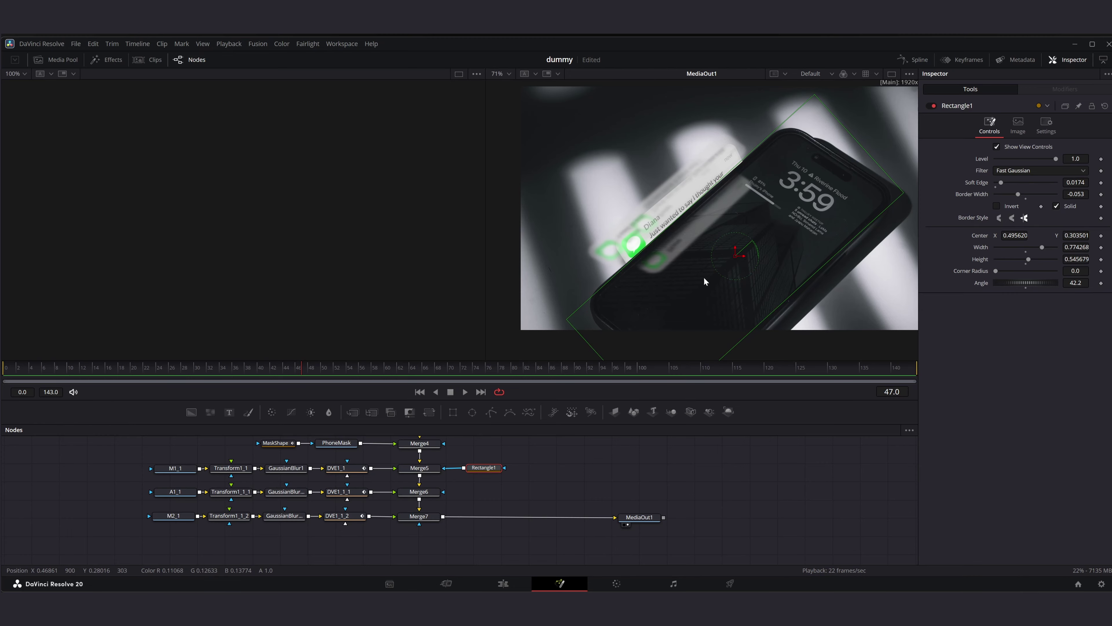
left_click_drag(305, 373, 777, 373)
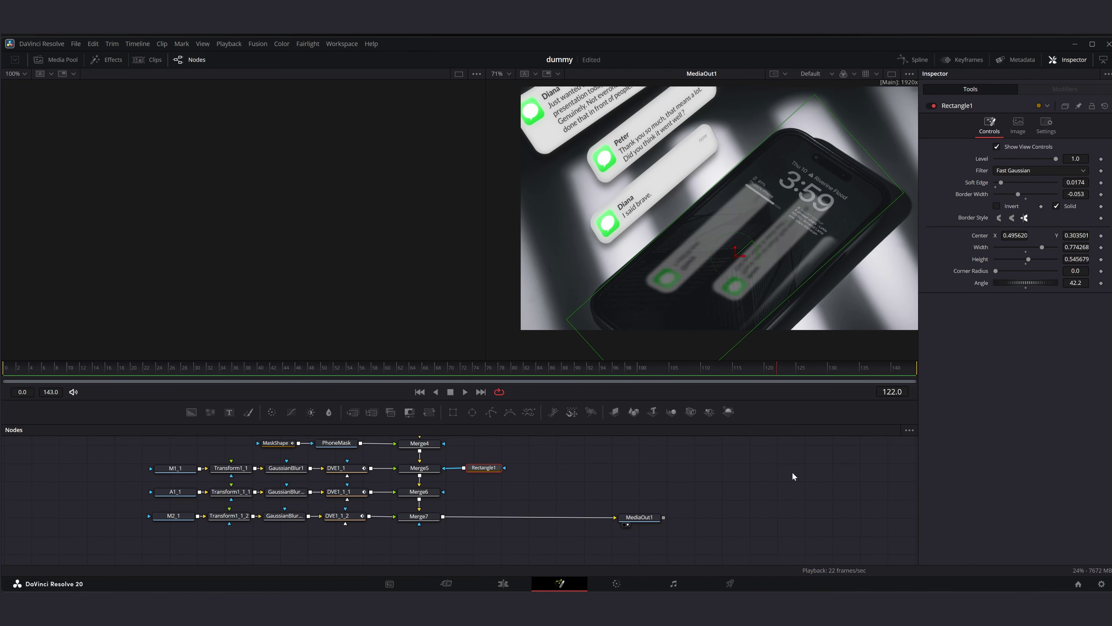
Step: Fit Rectangle1 to the phone with height about 0.584, soft edge 0.0107, Center about X 0.492, Y 0.280 and angle 42.5, and preview it
left_click(814, 490)
left_click(483, 470)
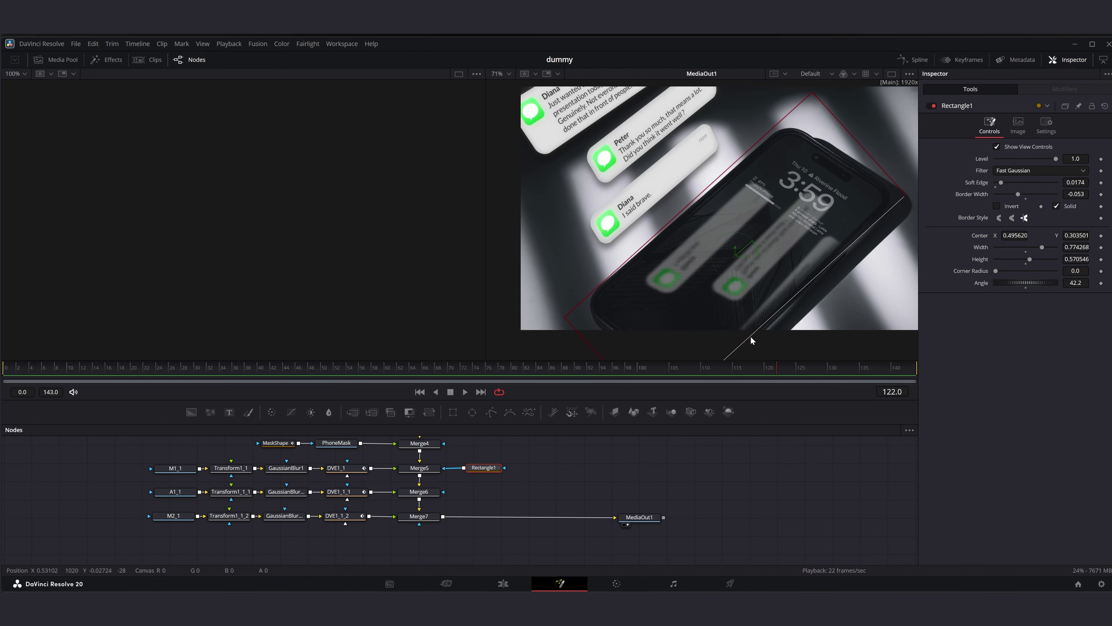
left_click_drag(735, 259, 730, 259)
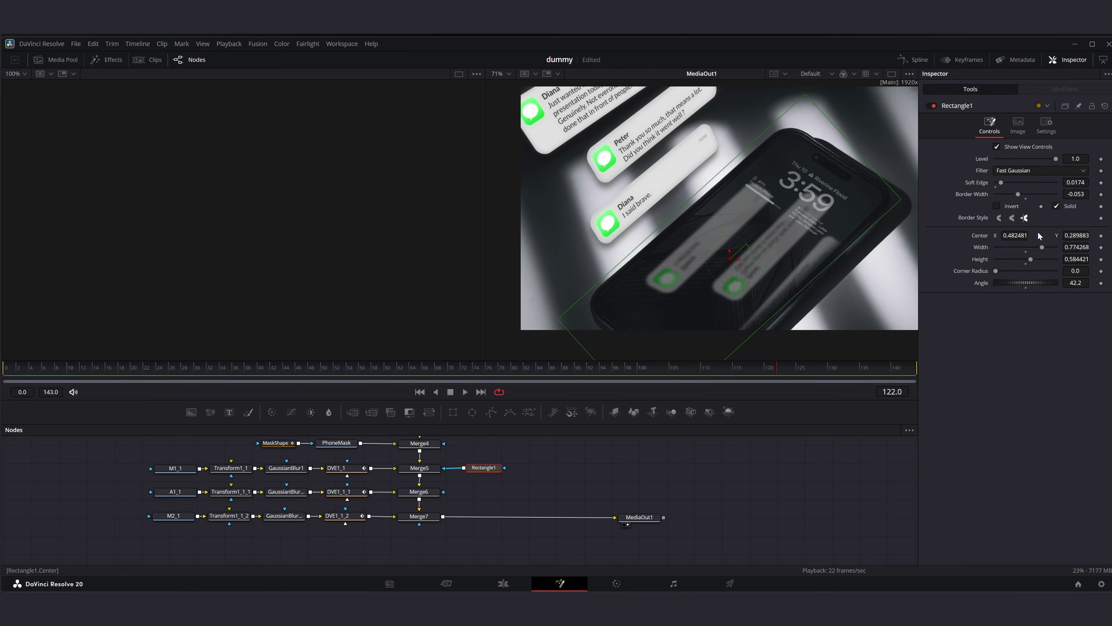
left_click_drag(1076, 182, 1069, 182)
left_click_drag(727, 256, 733, 259)
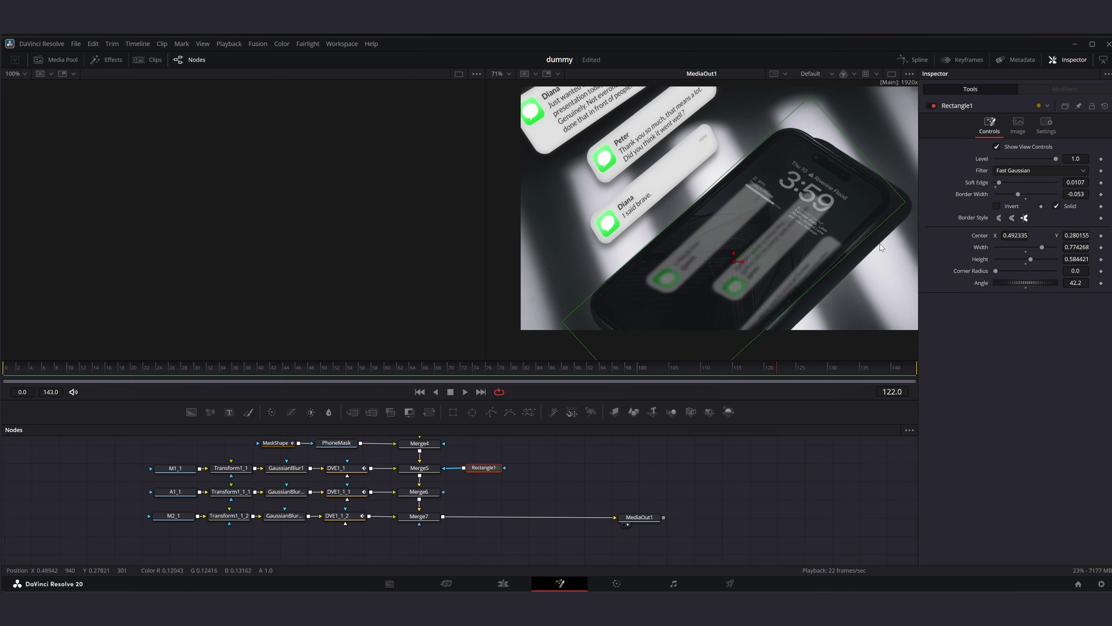
left_click_drag(1076, 282, 1070, 283)
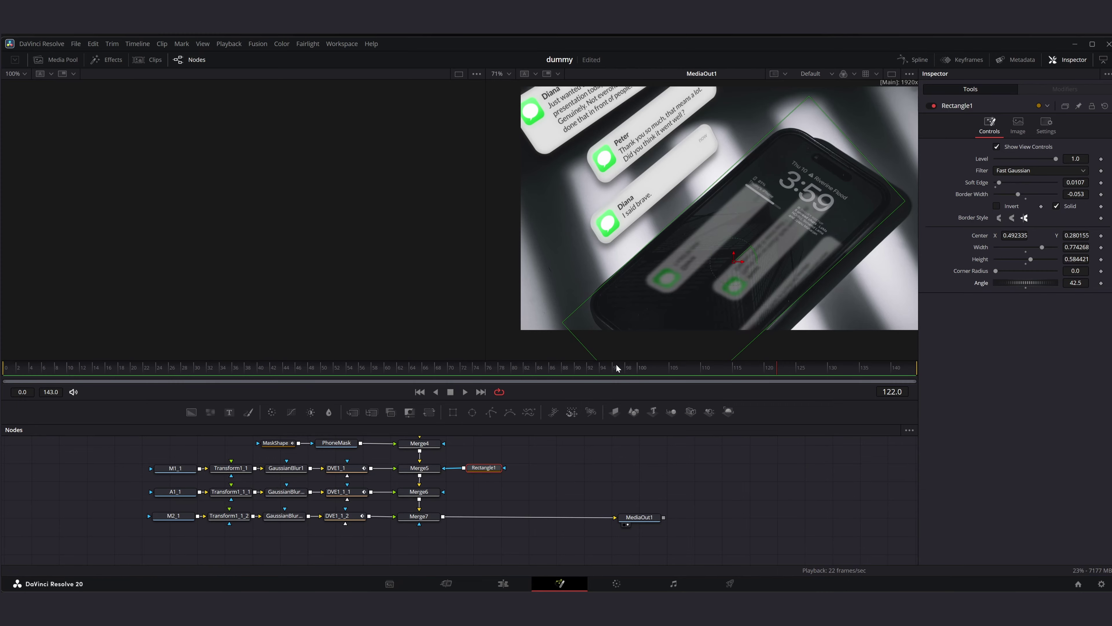
left_click_drag(616, 367, 299, 375)
key("space")
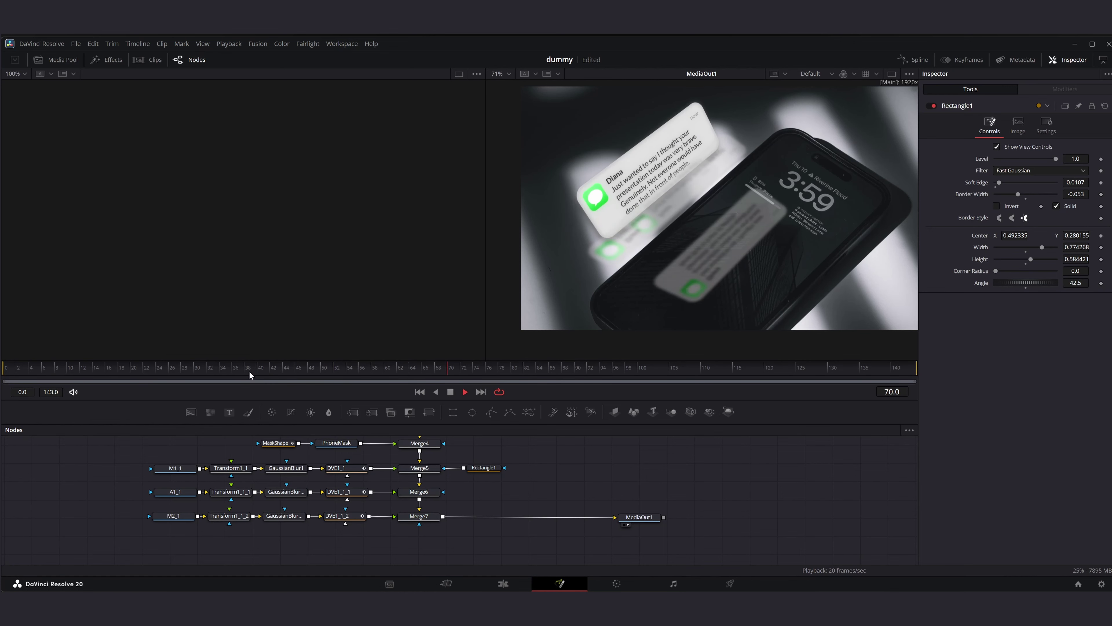
key("space")
Step: Duplicate Rectangle1 and connect the copy to Merge6 as its mask
left_click(483, 468)
key("ctrl+c")
left_click(462, 490)
key("ctrl+v")
key("ctrl+z")
left_click(498, 494)
key("ctrl+v")
left_click_drag(511, 490, 443, 492)
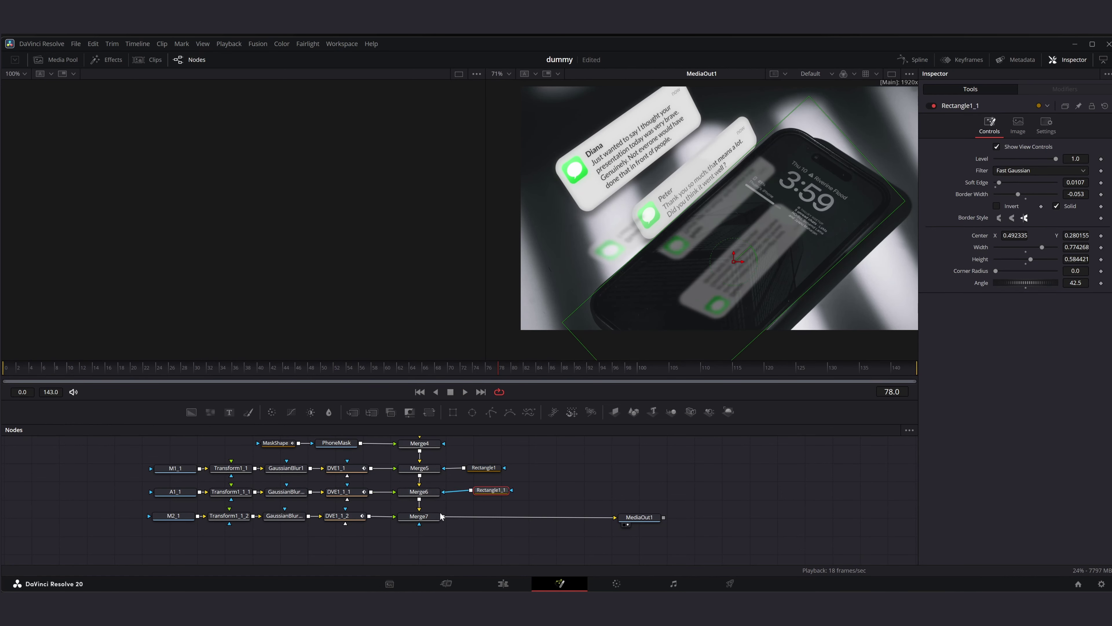
Step: Add another copy of Rectangle1 below Merge7 and connect it as that merge's mask
left_click(443, 546)
key("ctrl+v")
left_click_drag(463, 543, 419, 519)
left_click(581, 445)
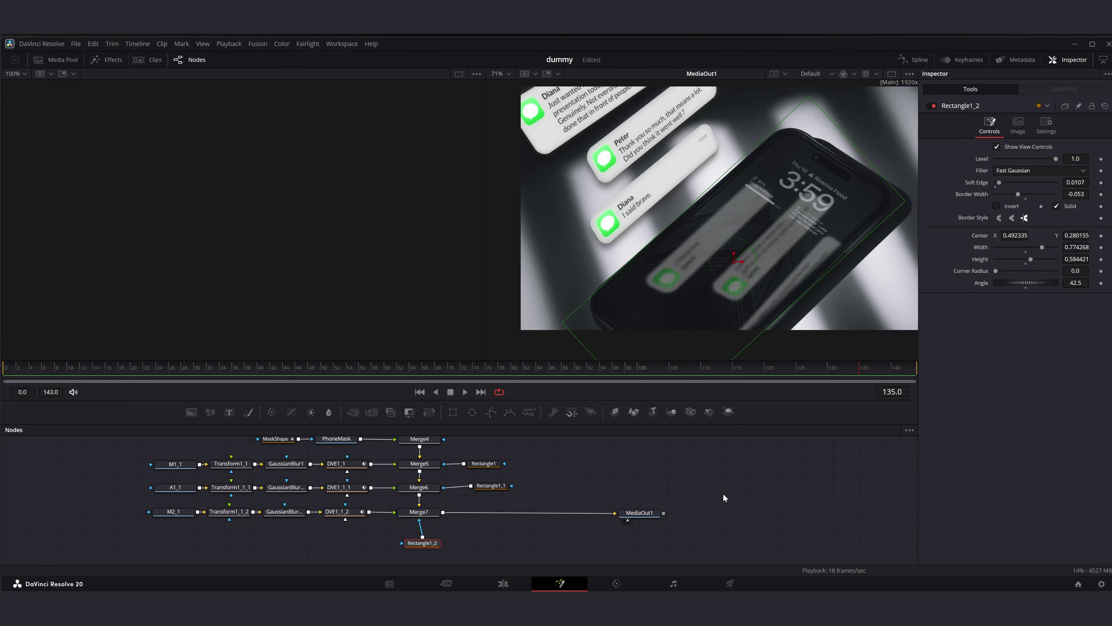
left_click(724, 495)
Step: Rename the M1_1, A1_1 and M2_1 nodes as M1Reflection, A1Reflection and M2Reflection
left_click(187, 468)
key("F2")
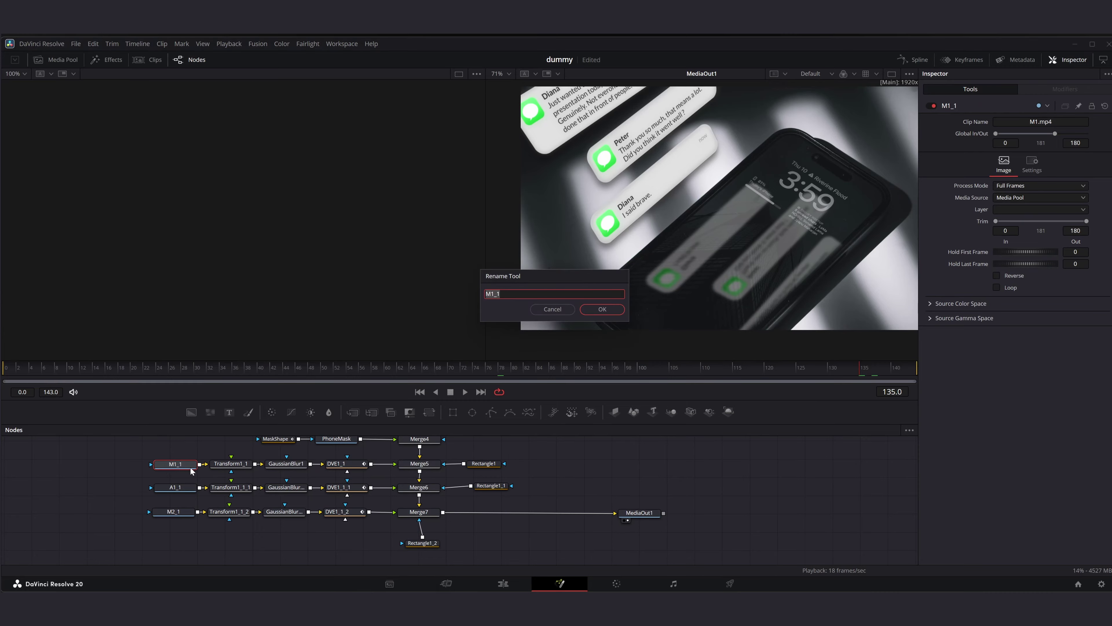
type("M1Reflection")
key("Return")
left_click(176, 487)
key("F2")
type("A1Reflection")
key("Return")
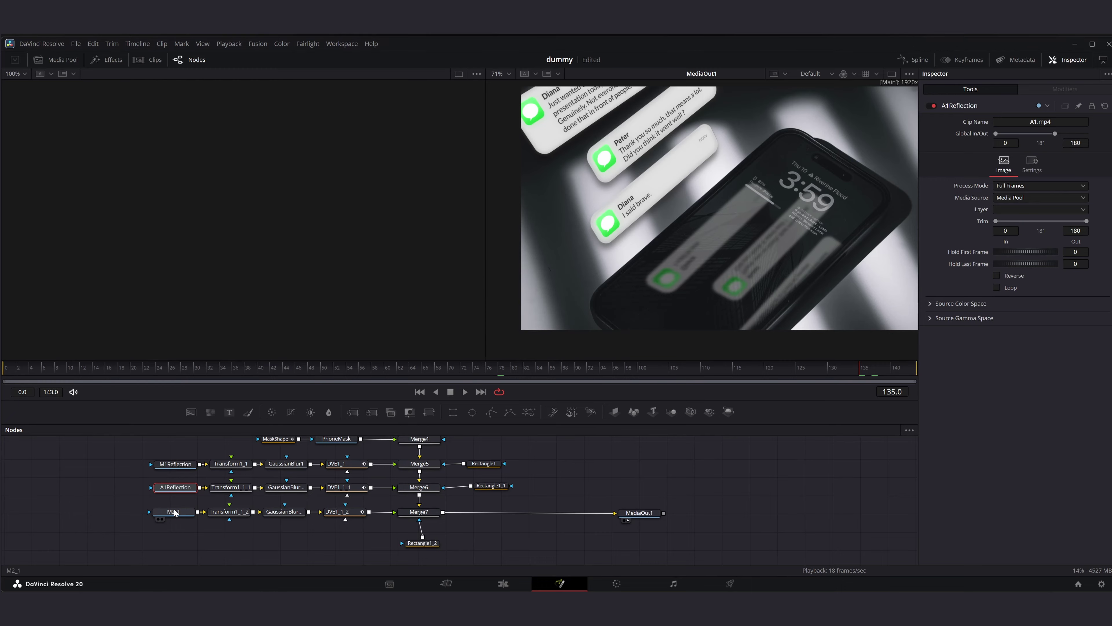
left_click(174, 511)
key("F2")
type("M2Reflection")
key("Return")
Step: Rename the Transform nodes of the M1 and A1 branches after their reflections
left_click(231, 463)
key("F2")
key("Return")
left_click(230, 487)
key("F2")
left_click(539, 293)
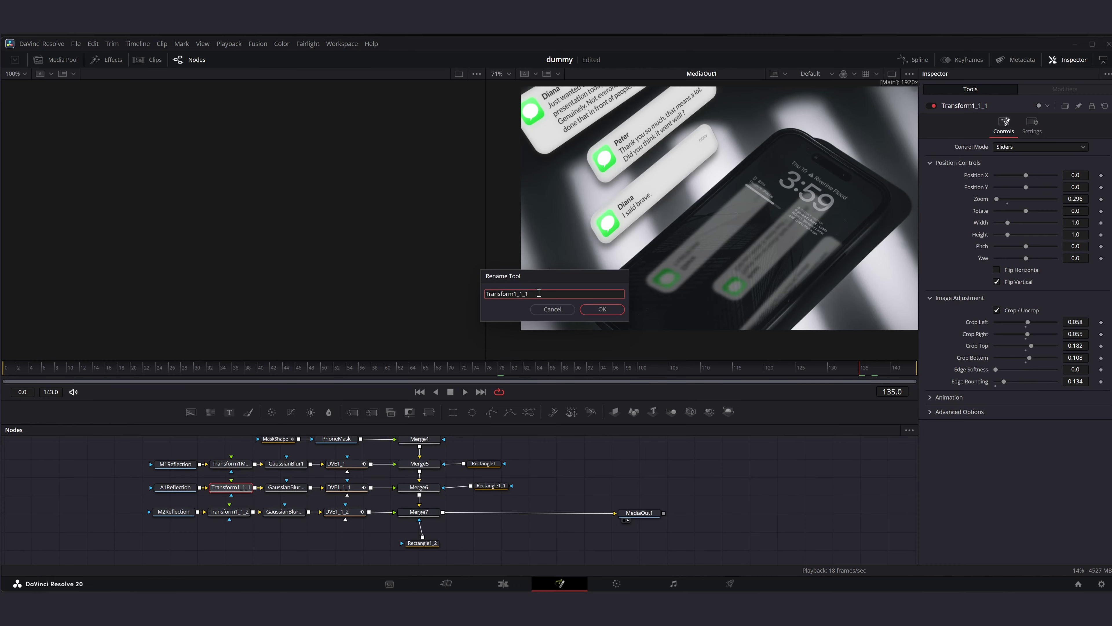
type("n")
key("Return")
Step: Rename the M2 branch's Transform node as TransformM2Reflection
left_click(230, 511)
key("F2")
key("BackSpace")
key("BackSpace")
key("BackSpace")
key("BackSpace")
key("BackSpace")
type("M2Reflection")
key("Return")
Step: Rename the three reflection DVE nodes as DVEM1Reflection, DVEA1Reflection and DVEM2Reflection
left_click(344, 463)
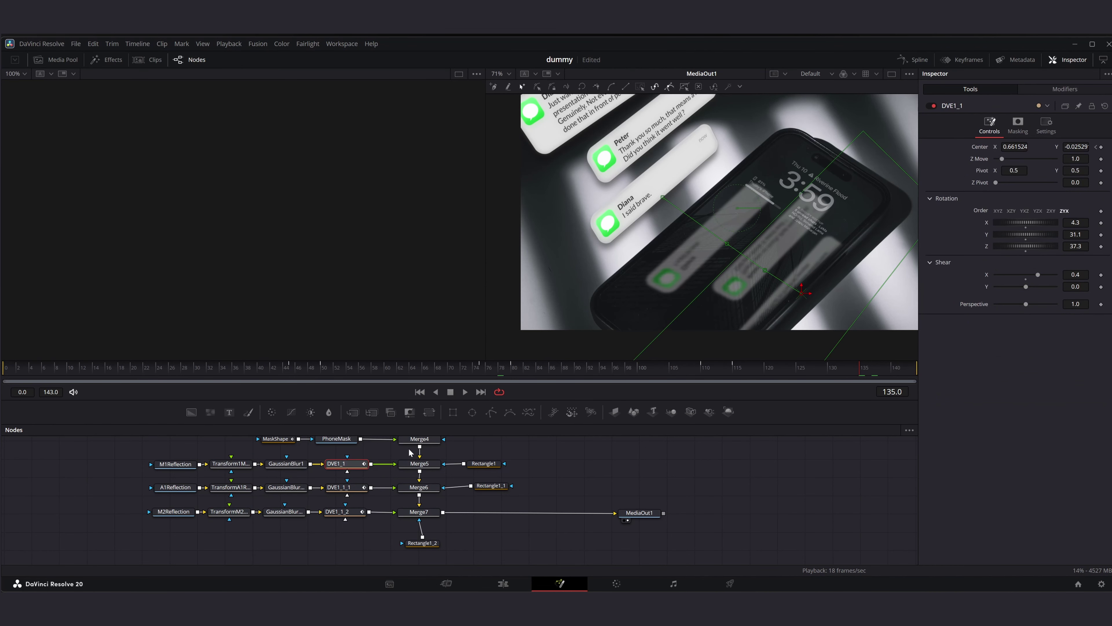
type("flection")
key("Return")
left_click(344, 487)
key("F2")
type("DVEA1Reflection")
key("Return")
left_click(344, 512)
key("F2")
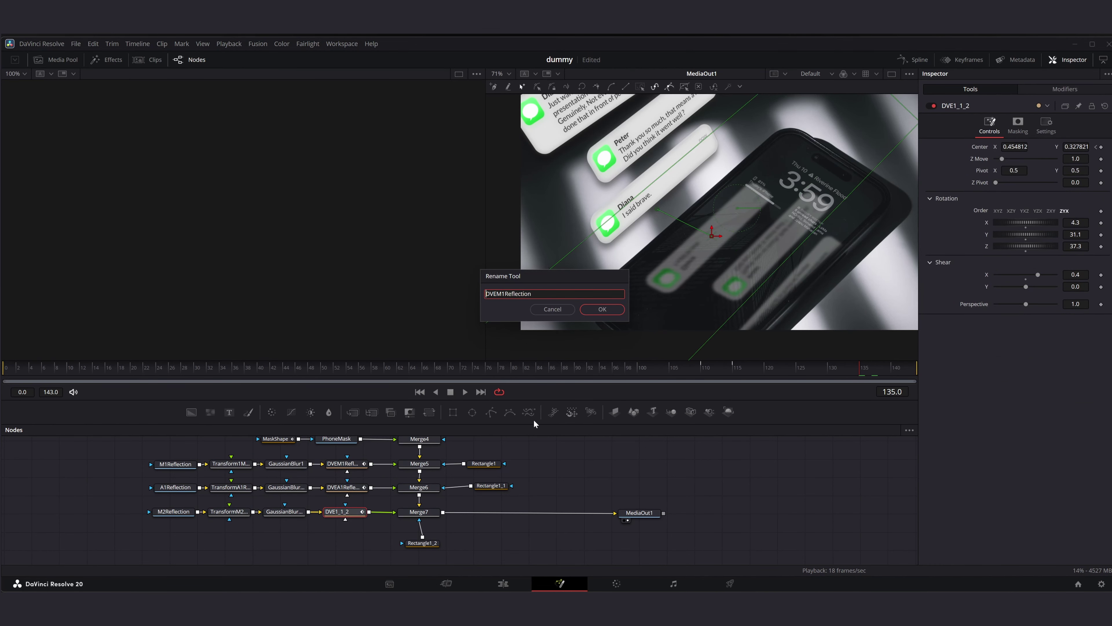
Step: Rename the three rectangle masks as MaskScreenM1, MaskScreenA1 and MaskScreenM2
left_click(484, 463)
key("F2")
type("MaskScreenM1")
key("Return")
left_click(491, 485)
key("F2")
type("MaskScreenA1")
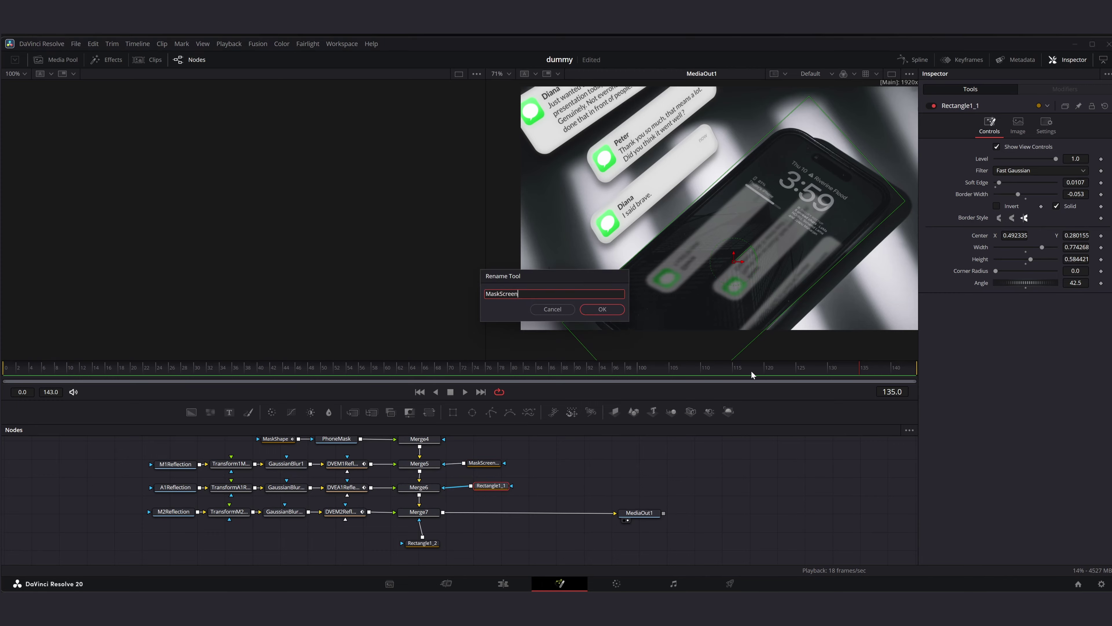
key("Return")
type("M2")
key("Return")
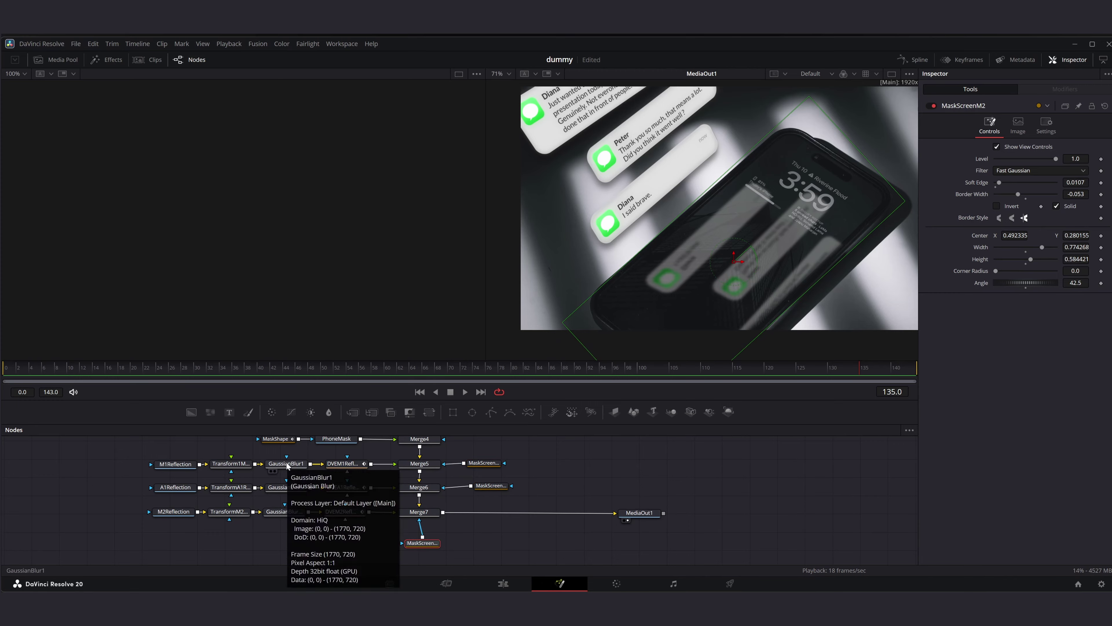
Step: Isolate DVEM1Reflection's displacement curve in the Spline editor and flatten its keyframes for eased motion
left_click(914, 60)
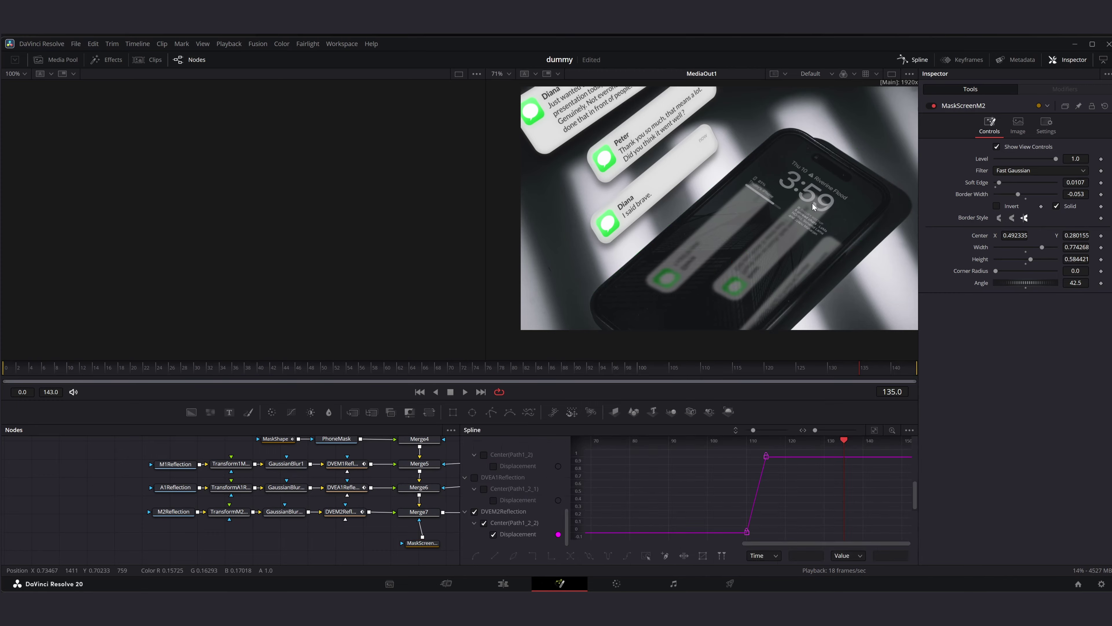
key("alt+s")
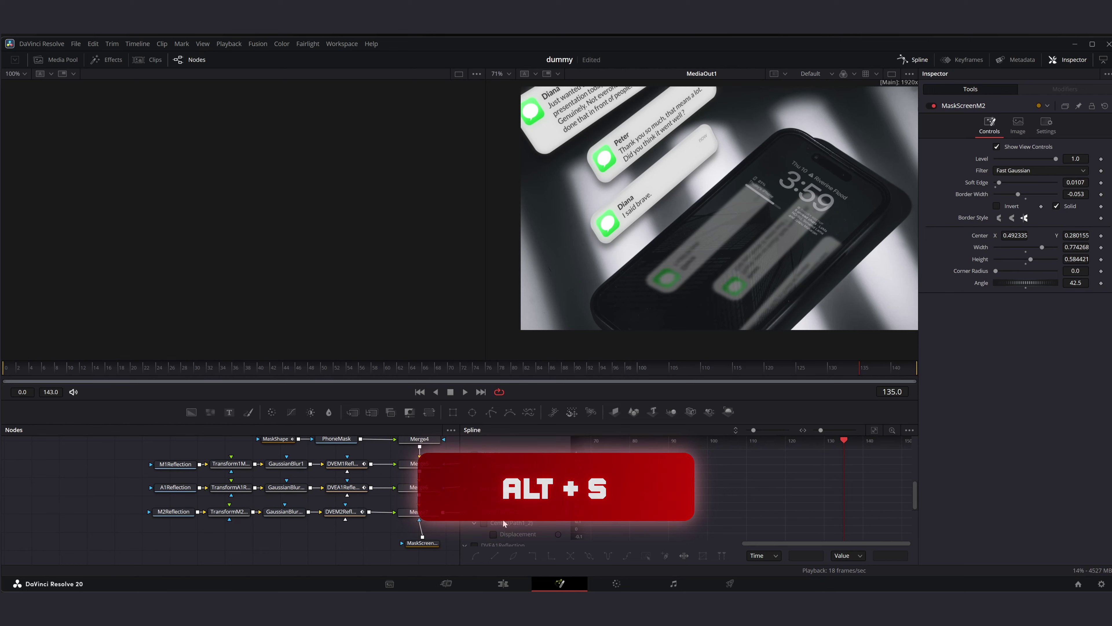
left_click(874, 430)
left_click(633, 495)
left_click(749, 474)
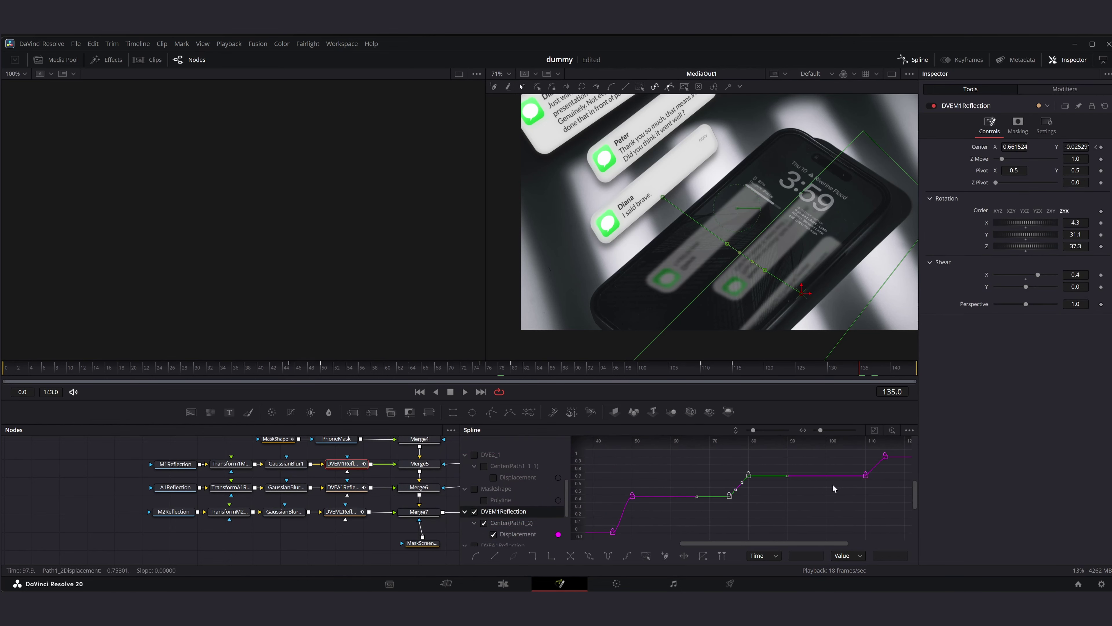
scroll(854, 484, "up", 1)
left_click(878, 467)
Step: Show only DVEA1Reflection's displacement curve, flatten its keyframes and save the project
left_click(474, 512)
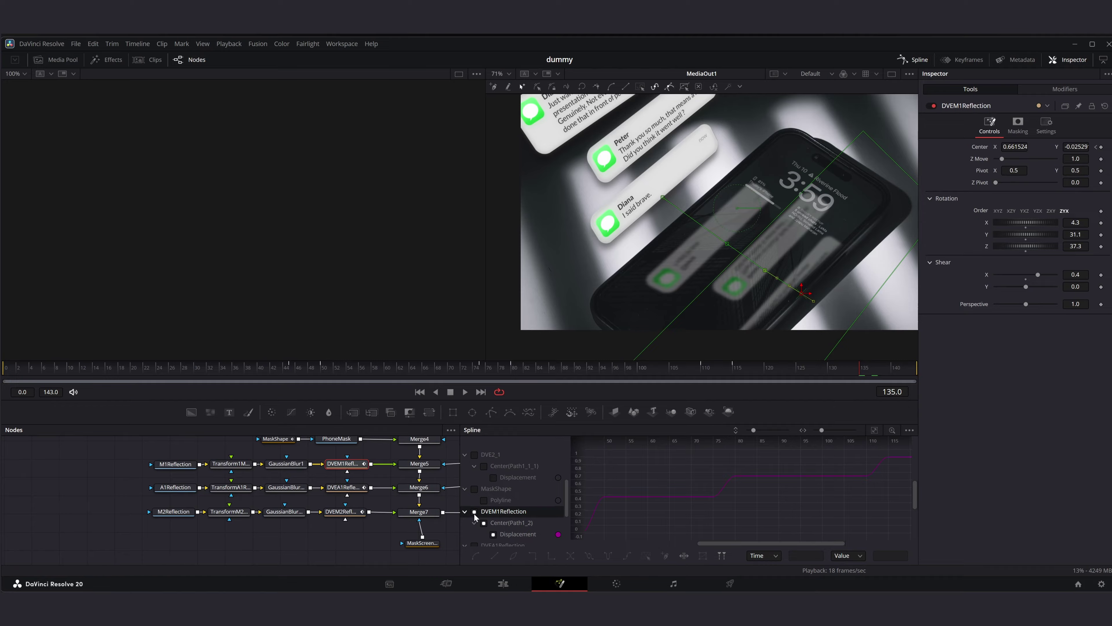
left_click(474, 512)
scroll(490, 514, "down", 1)
left_click(475, 512)
left_click(875, 430)
left_click_drag(594, 473, 657, 535)
key("f")
left_click_drag(840, 513, 895, 456)
key("f")
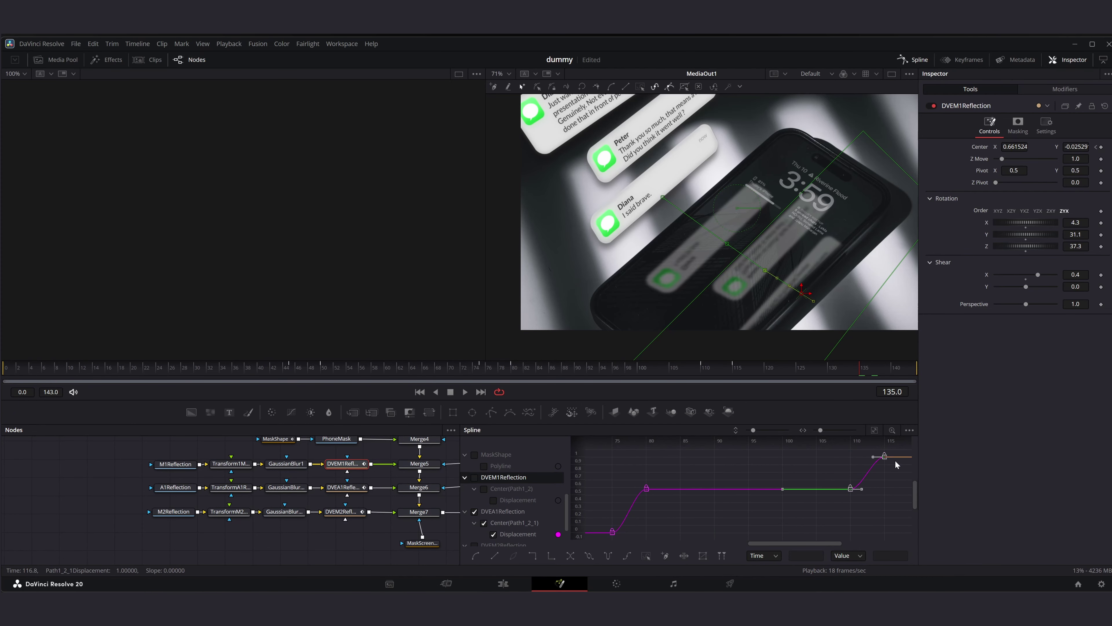
key("ctrl+s")
Step: Show only DVEM2Reflection's displacement curve in the Spline editor and fit it to the view
left_click(475, 511)
scroll(478, 512, "down", 1)
left_click(475, 511)
left_click(875, 430)
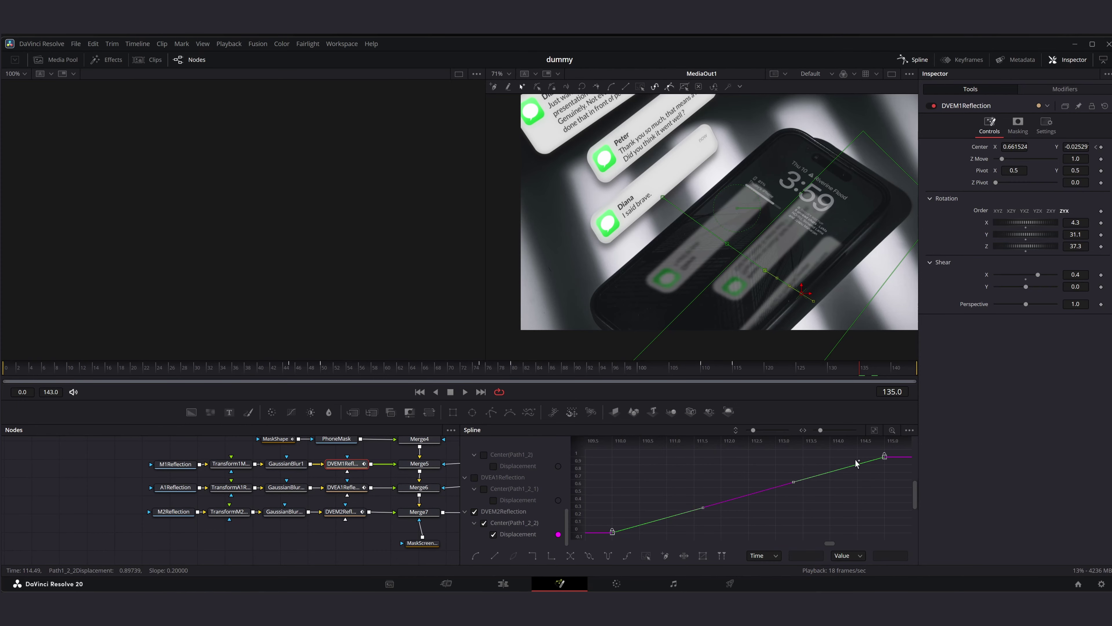
Step: Play back Fusion Clip 3 on the Edit page to review the finished message animation
left_click(504, 583)
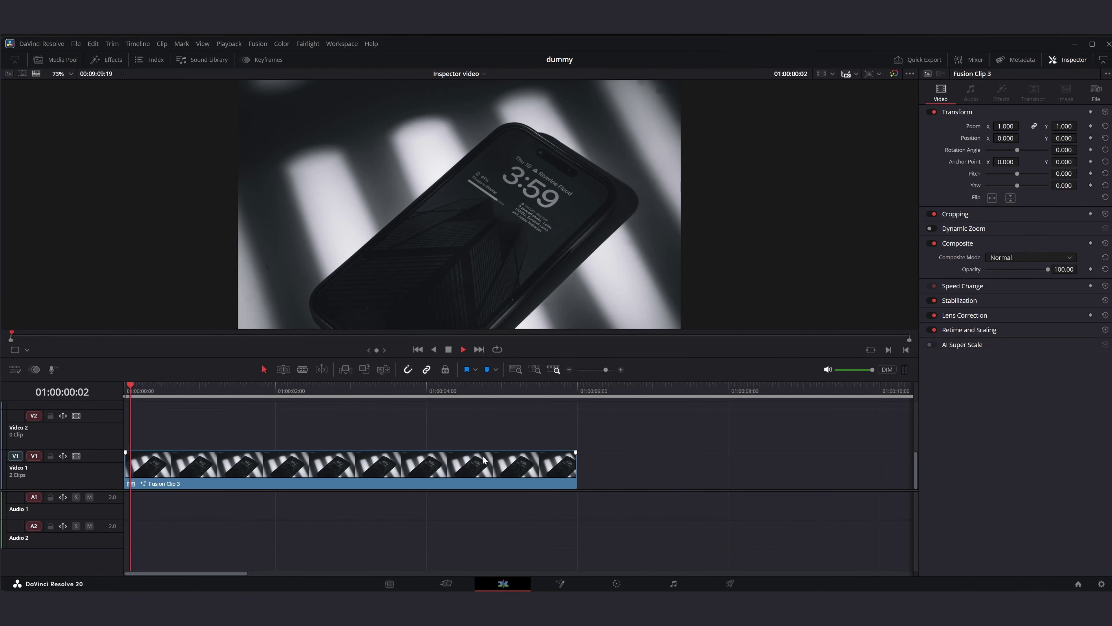
key("space")
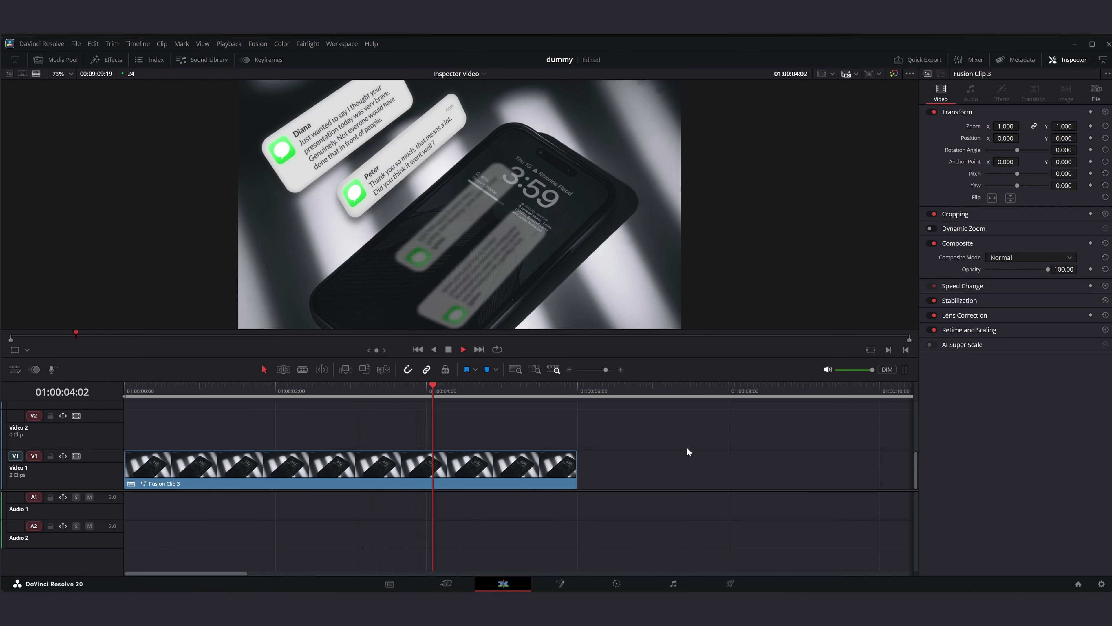